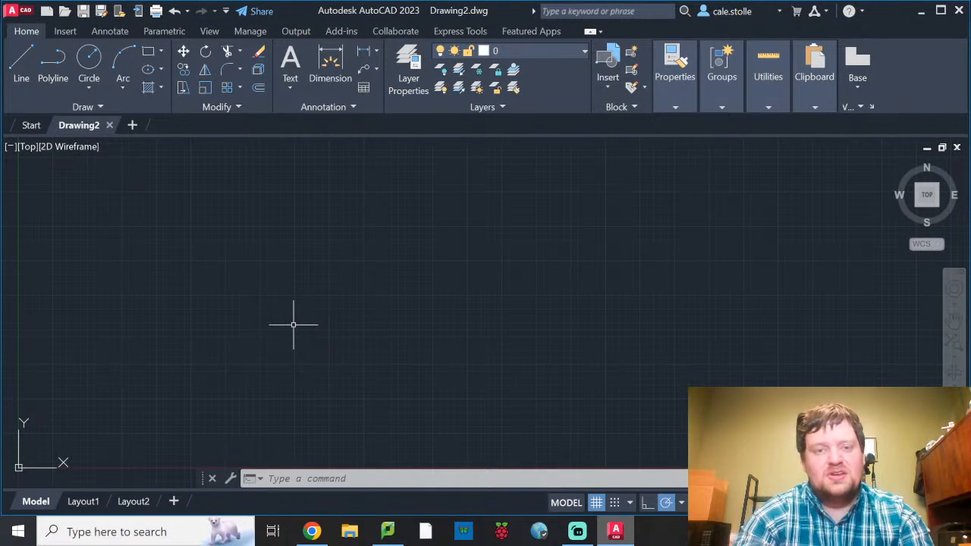
Create a new dimension style named "Copy of Standard" based on the Standard style.
left_click(94, 31)
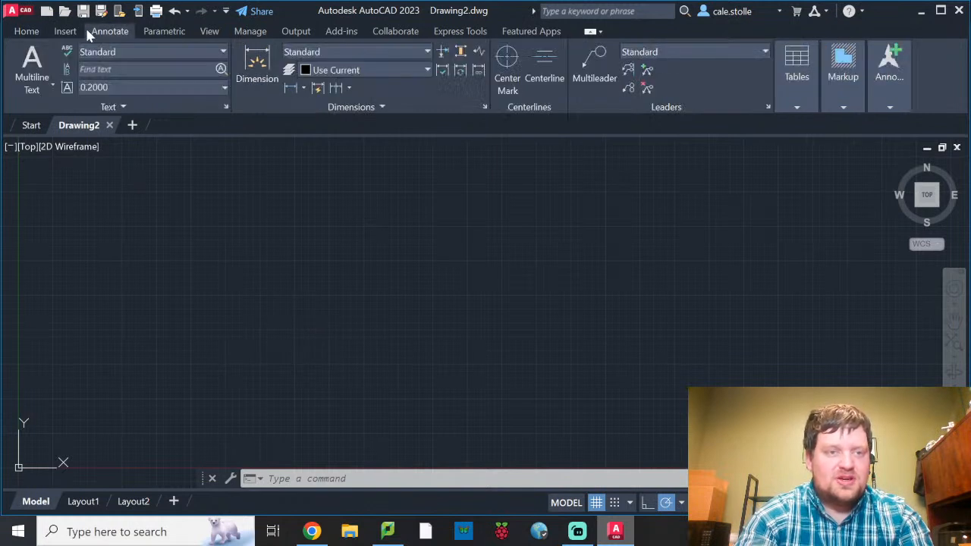
left_click(487, 103)
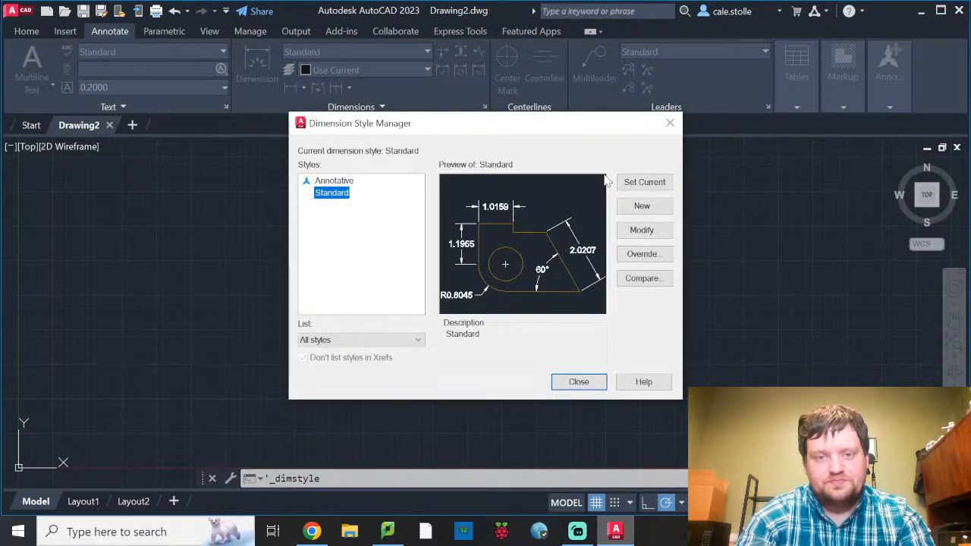
left_click(642, 205)
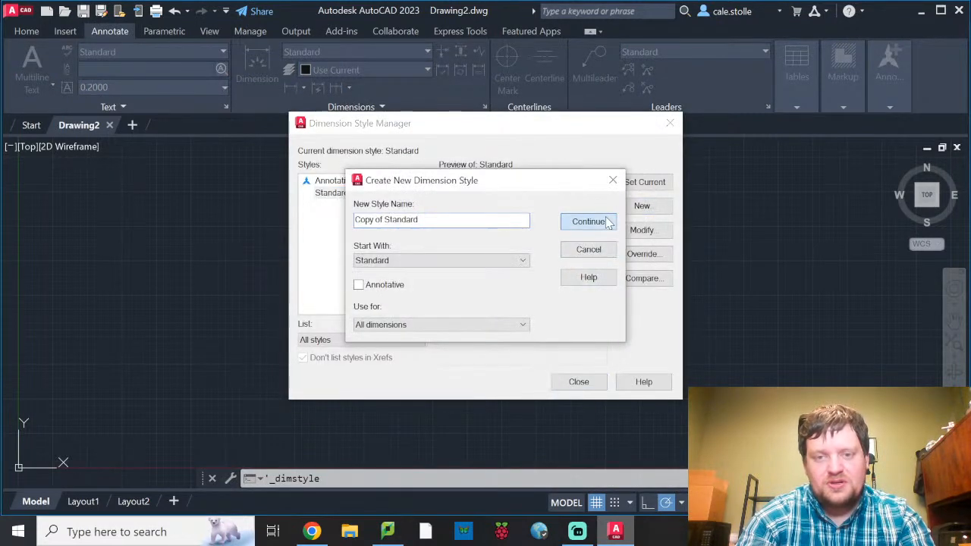
key("Escape")
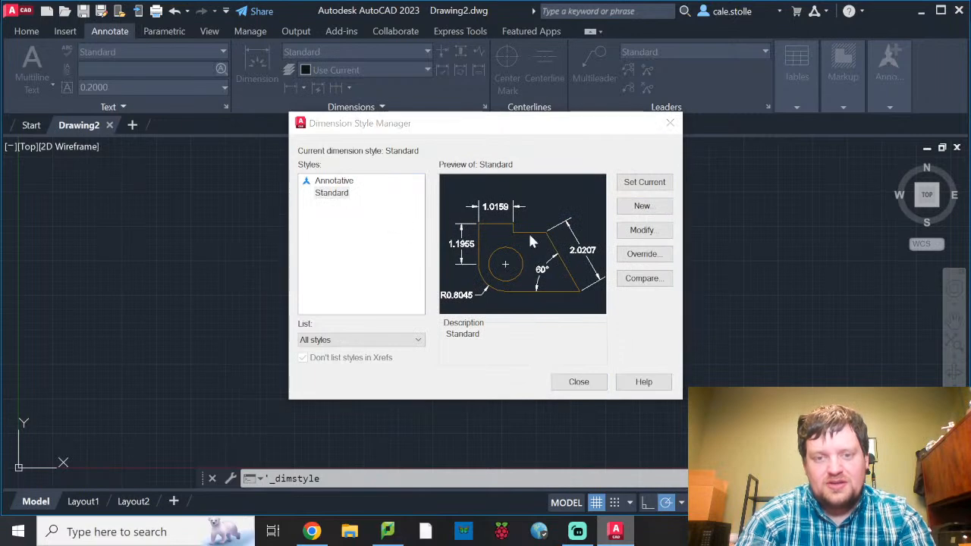
left_click(634, 205)
key("Return")
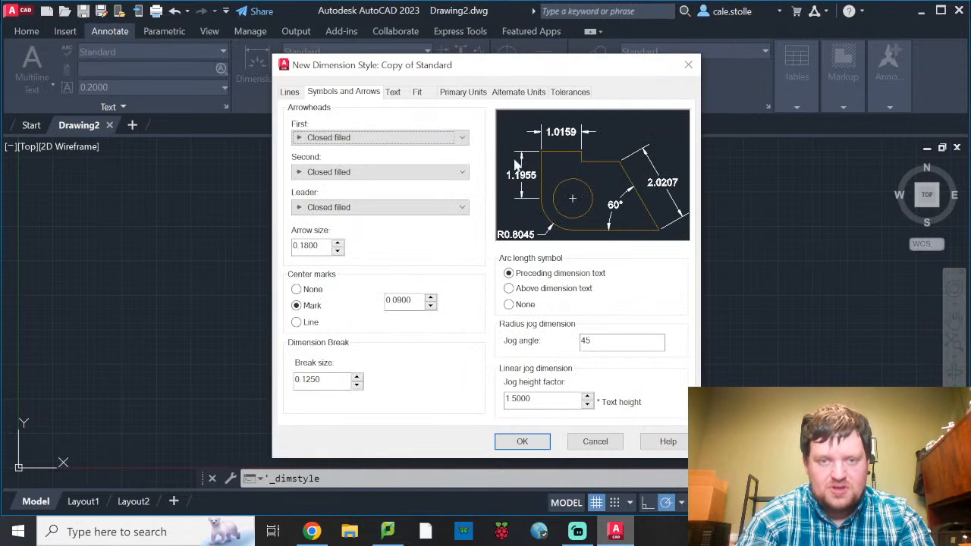
Set the new style's linear dimensions to Architectural units with 0'-0 1/16" precision, save the style and close the style manager.
left_click(464, 95)
left_click(427, 122)
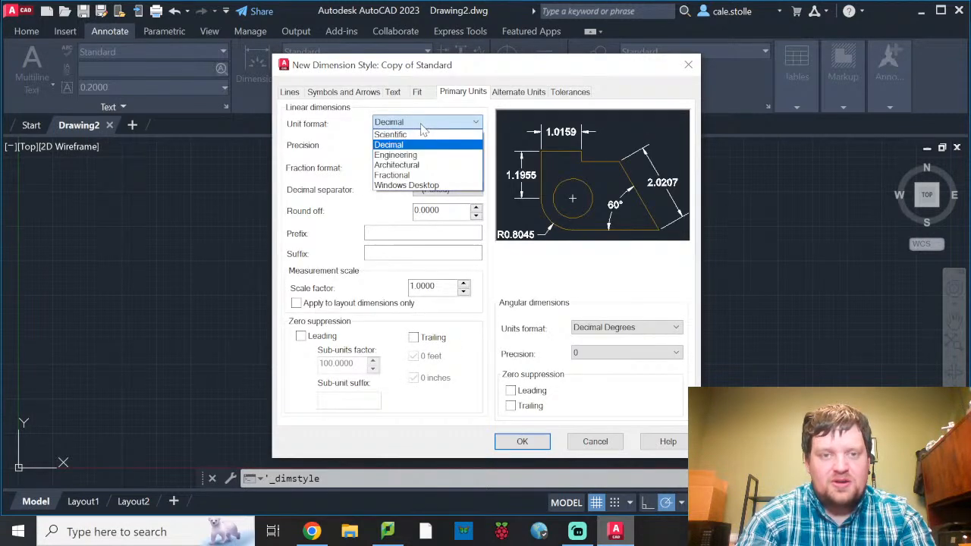
left_click(416, 166)
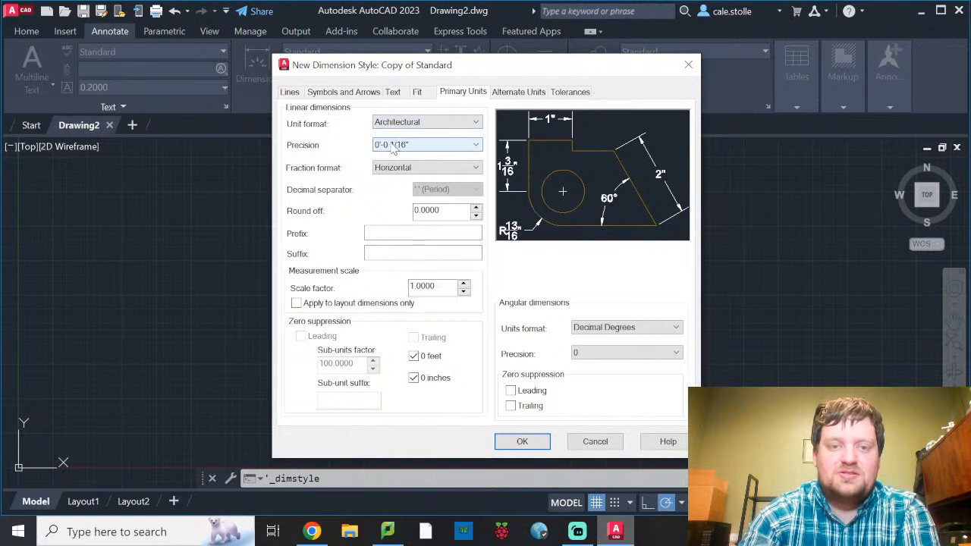
left_click(415, 146)
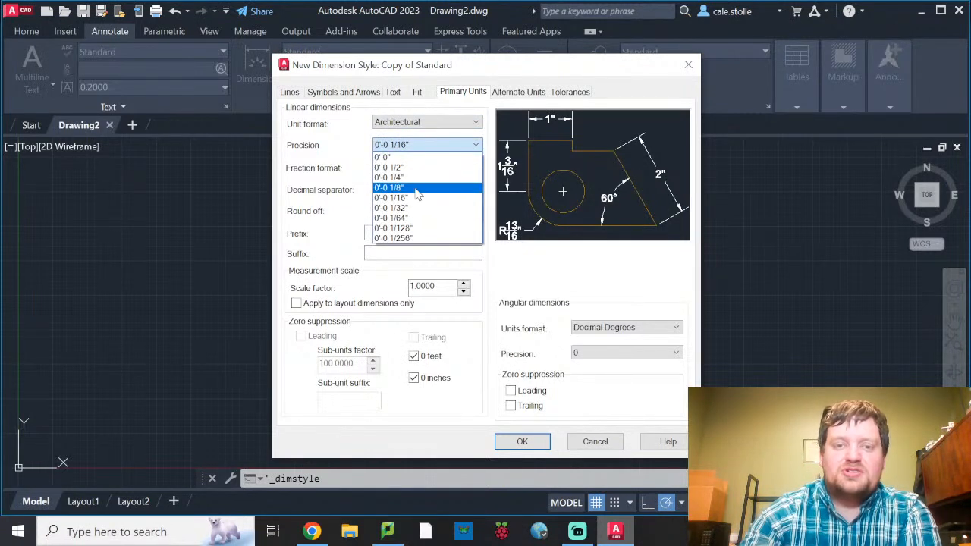
left_click(606, 436)
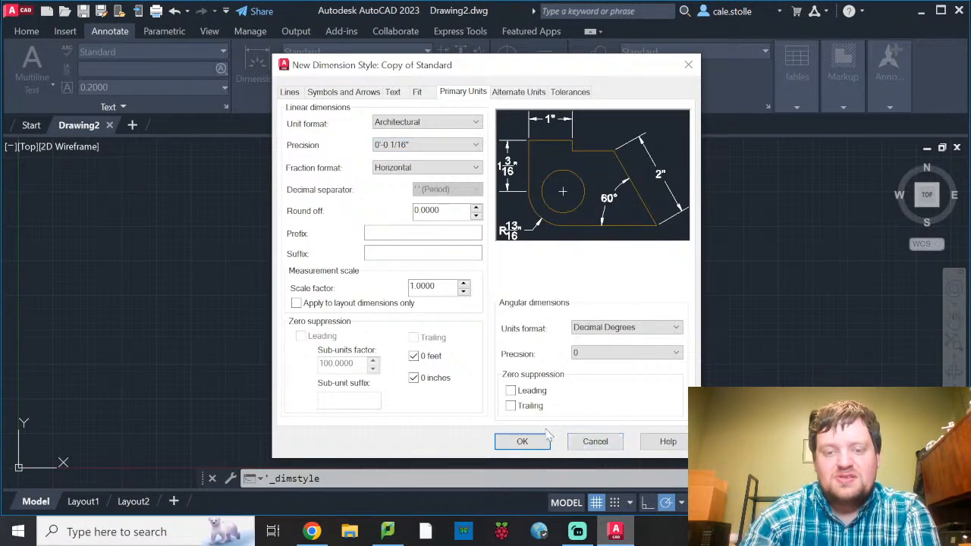
left_click(530, 447)
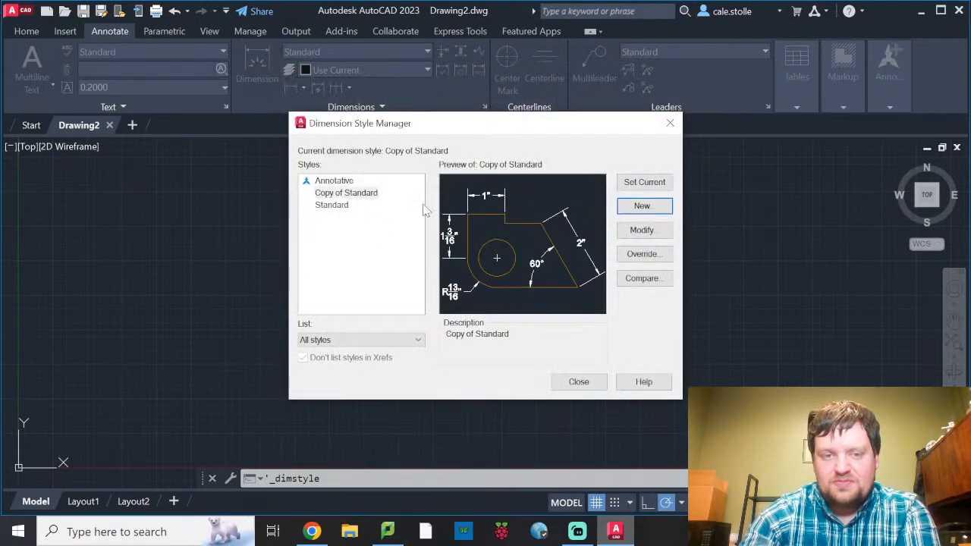
left_click(581, 384)
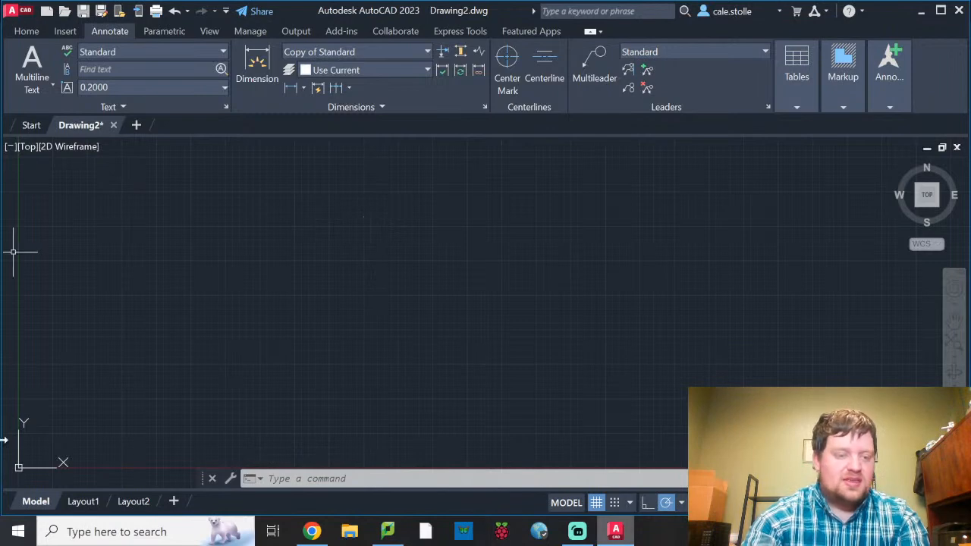
Find the Windows Calculator among the installed apps and open it over the drawing.
key("super")
scroll(131, 407, "down", 3)
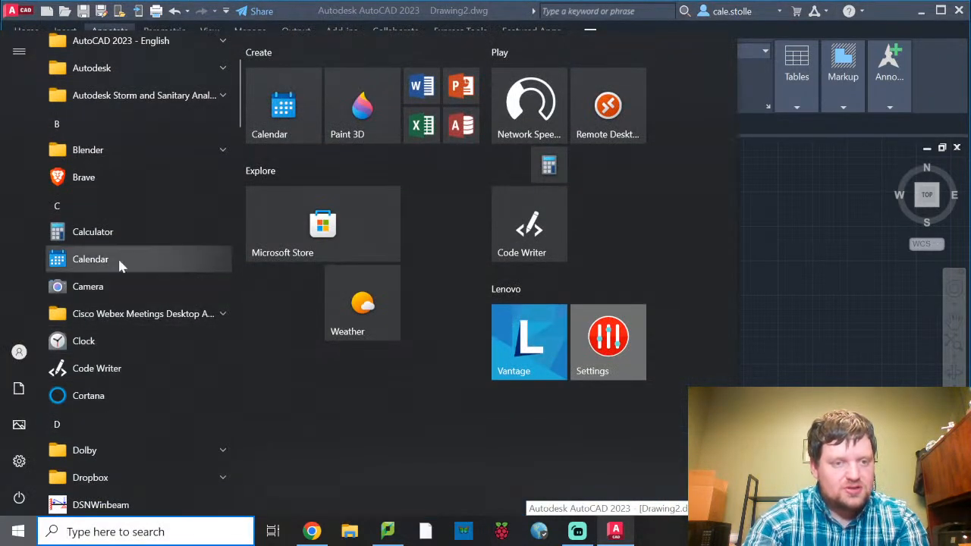
left_click(123, 213)
left_click(119, 238)
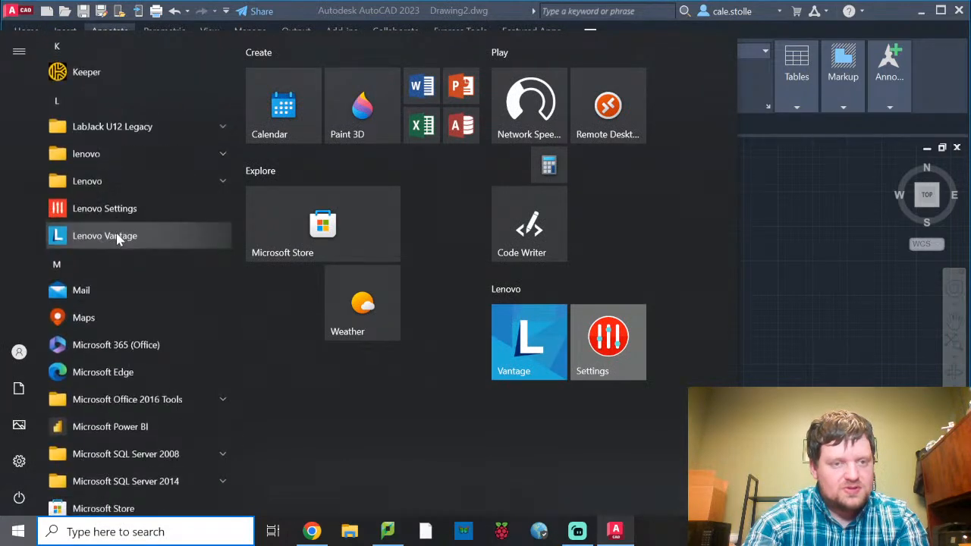
scroll(91, 319, "up", 10)
scroll(85, 329, "up", 2)
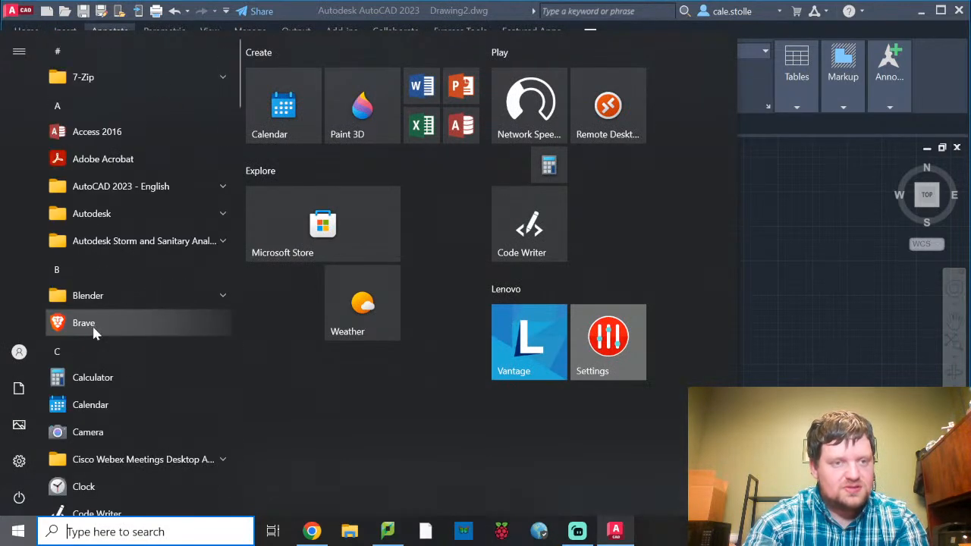
left_click(93, 378)
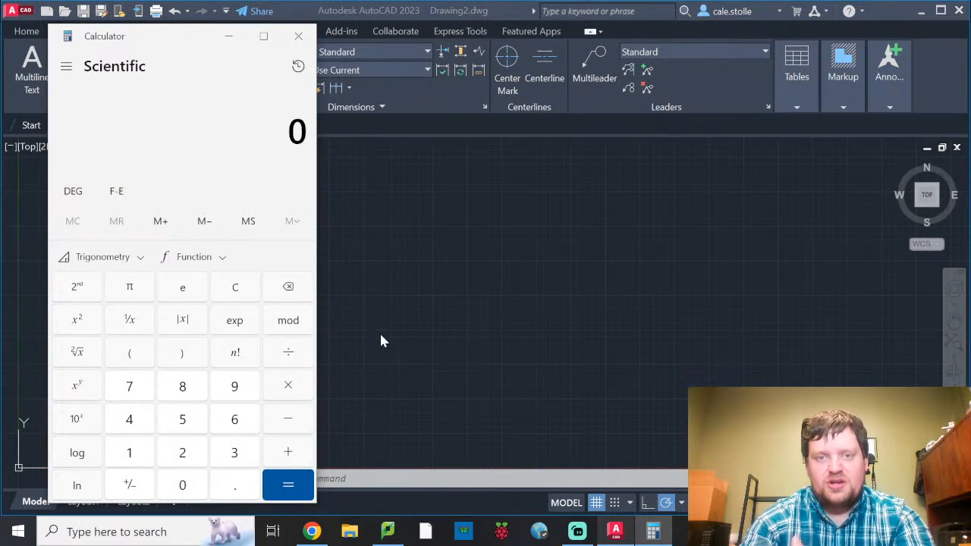
left_click(458, 325)
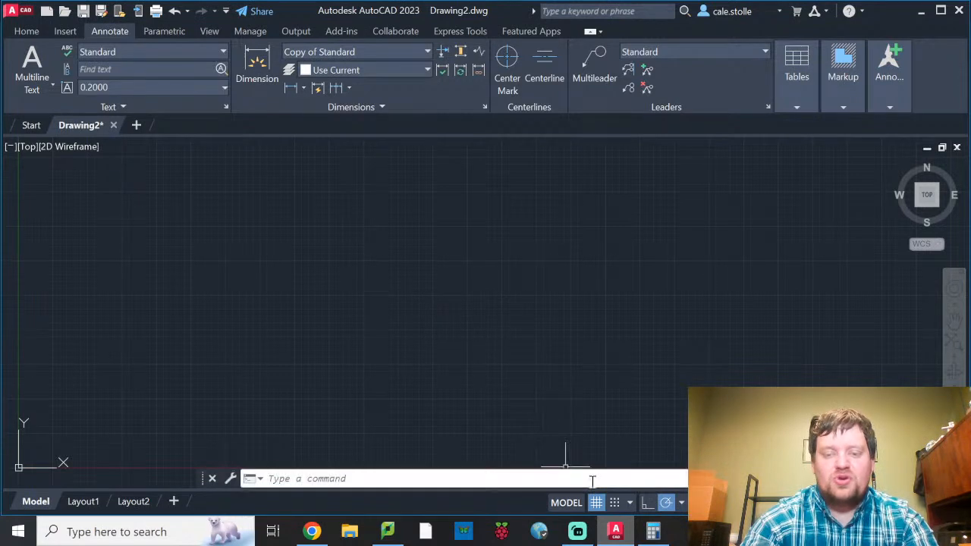
left_click(646, 535)
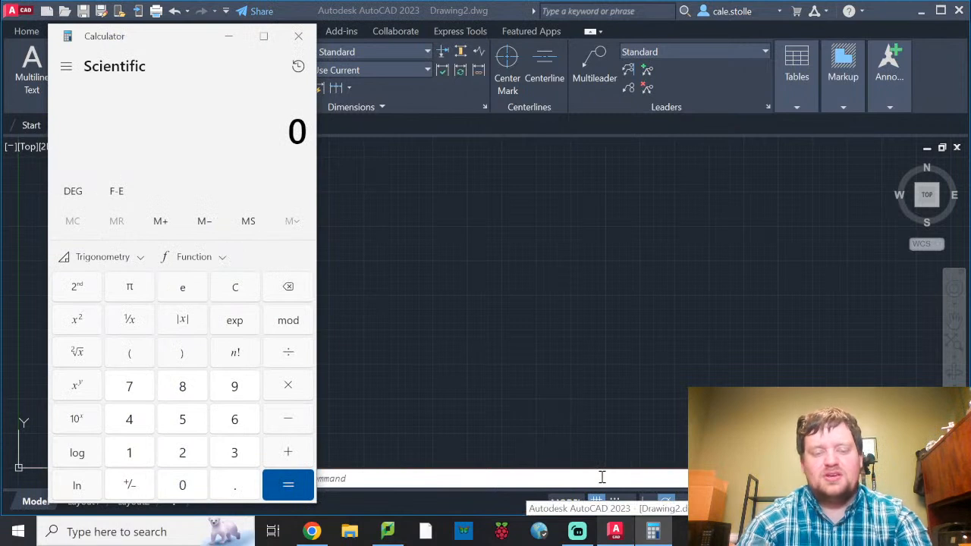
Calculate 12 × 12 and 20 × 12 to convert the room's feet into inches.
type("12")
type("*12")
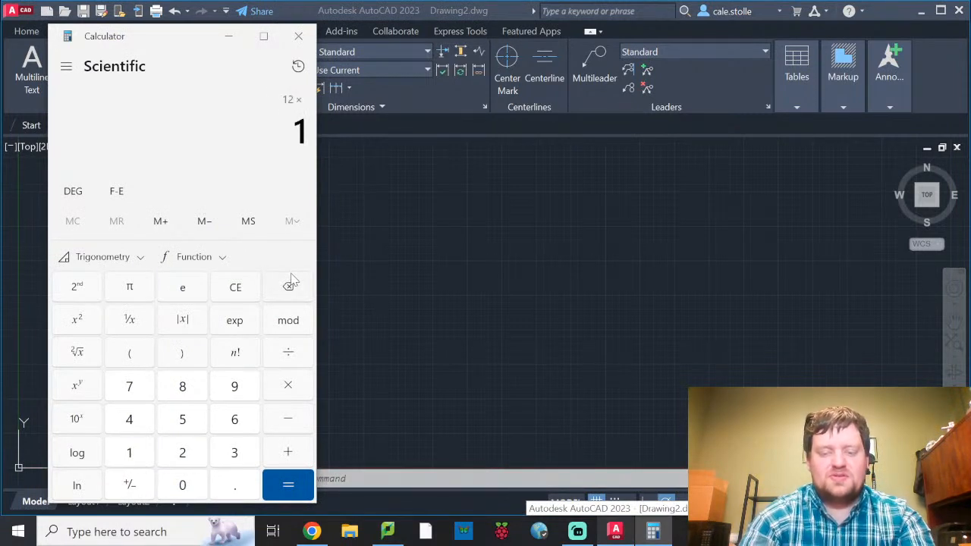
key("Return")
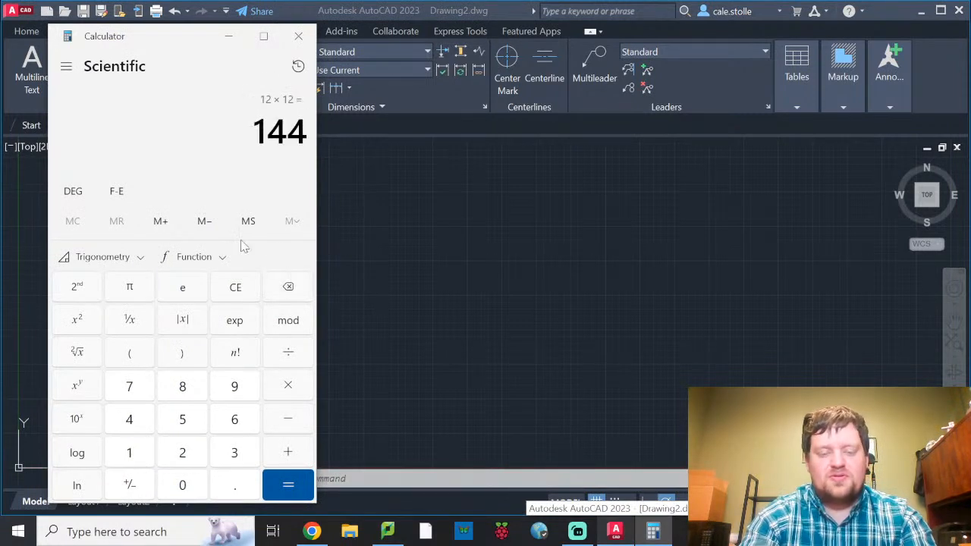
type("20*12")
key("Return")
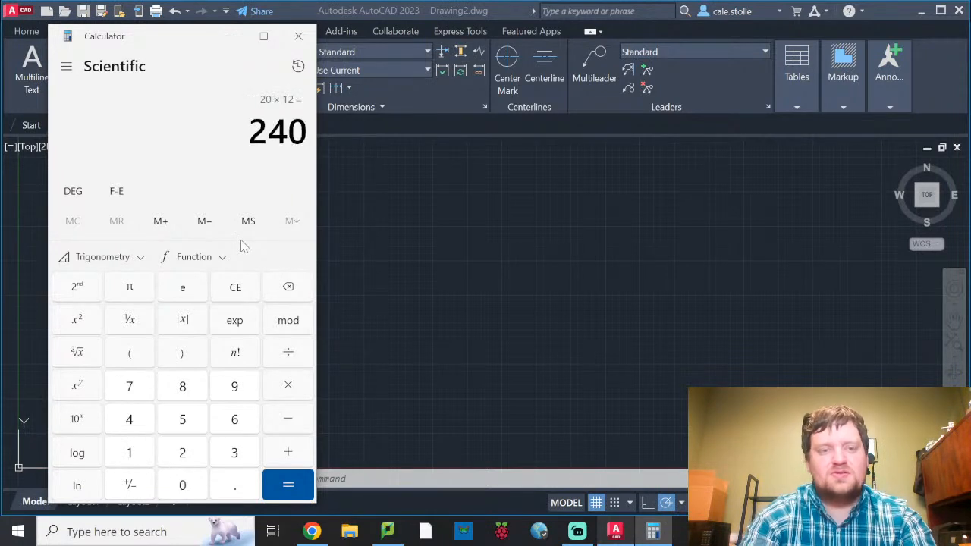
Return to AutoCAD and draw a rectangle from the origin 0,0, 240 wide and 144 high.
left_click(422, 247)
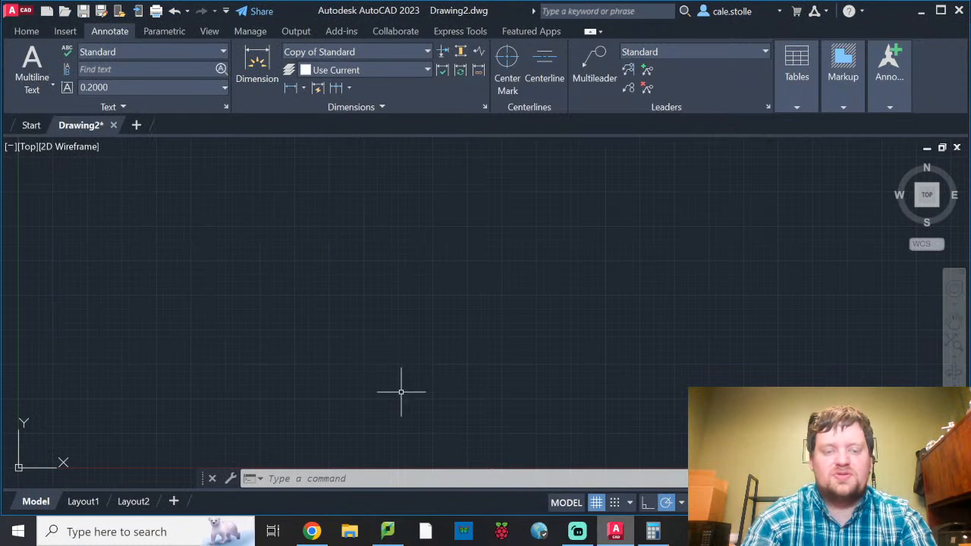
type("rec")
key("Return")
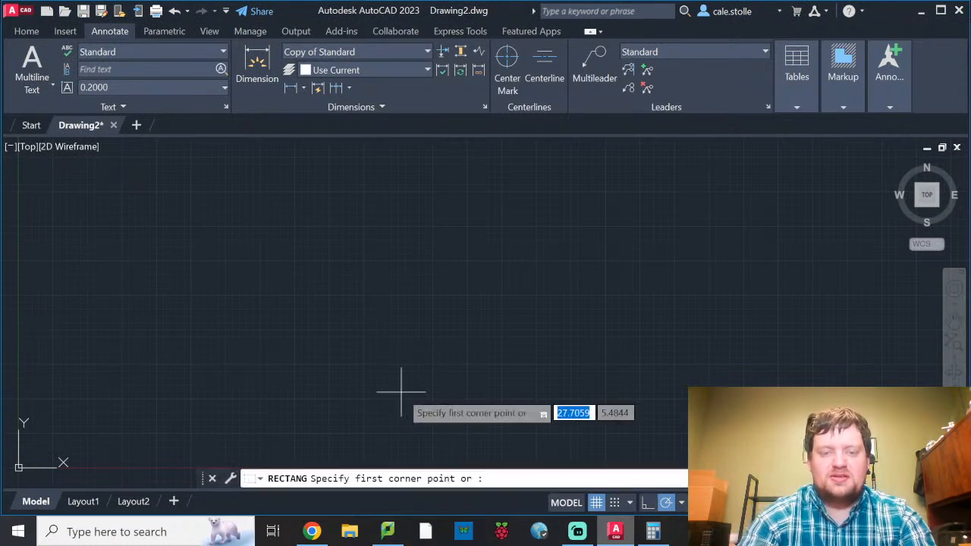
type("0,0")
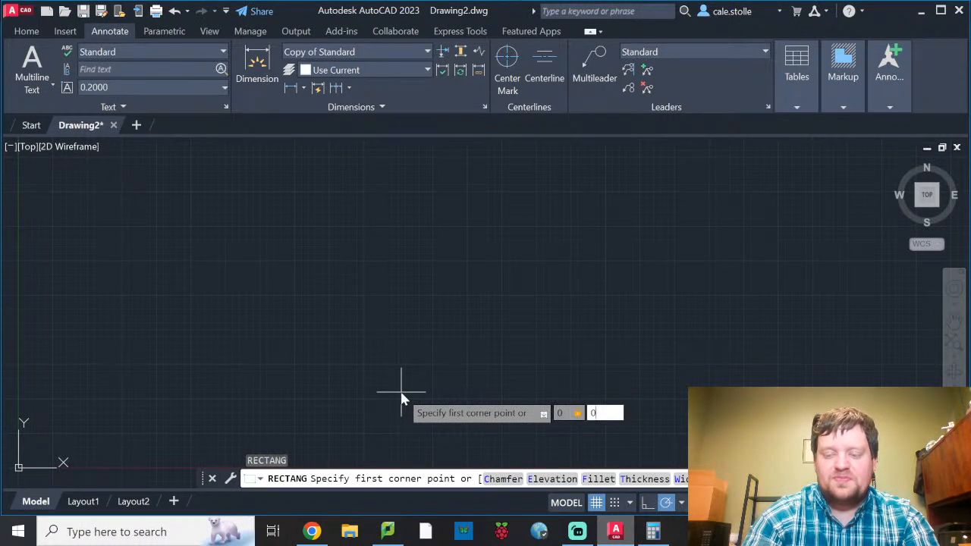
key("Return")
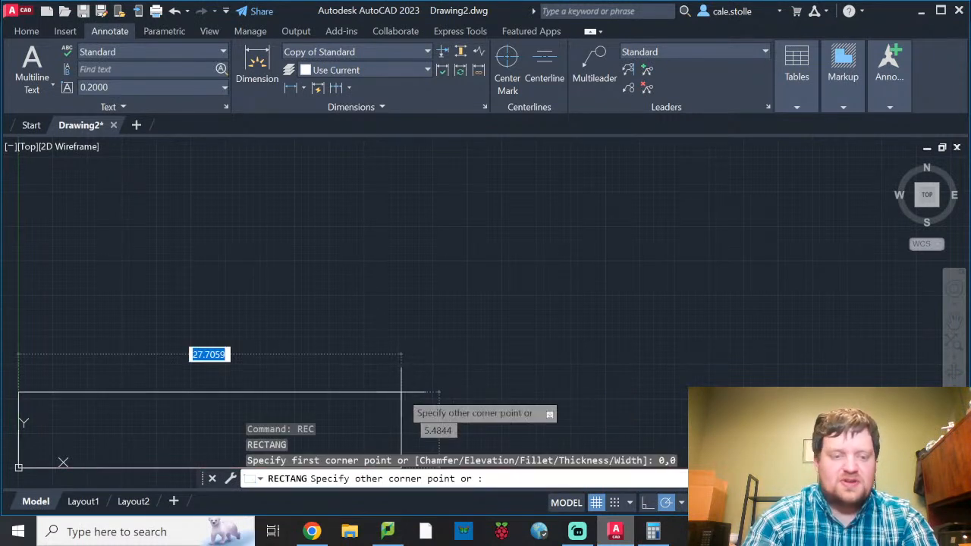
middle_click_drag(220, 336, 404, 267)
middle_click_drag(201, 394, 331, 325)
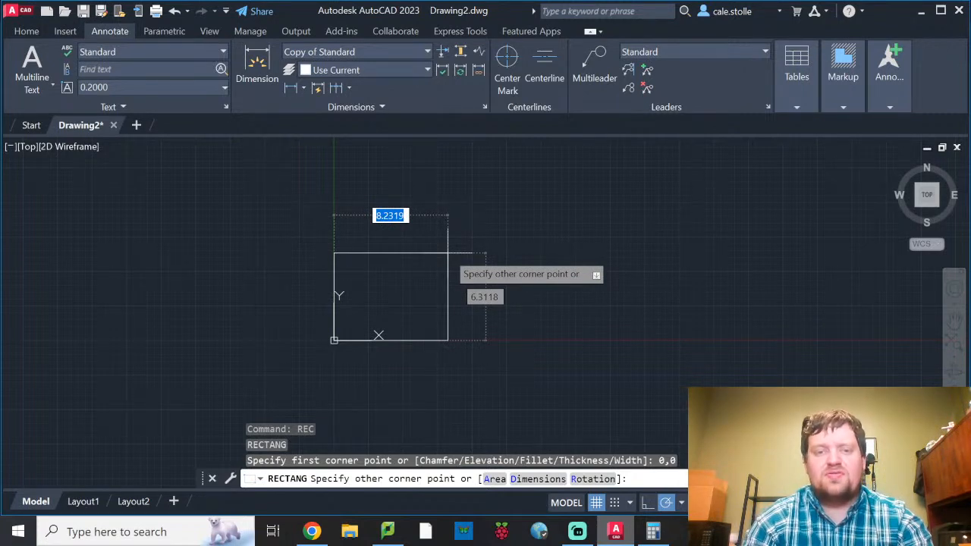
type("240")
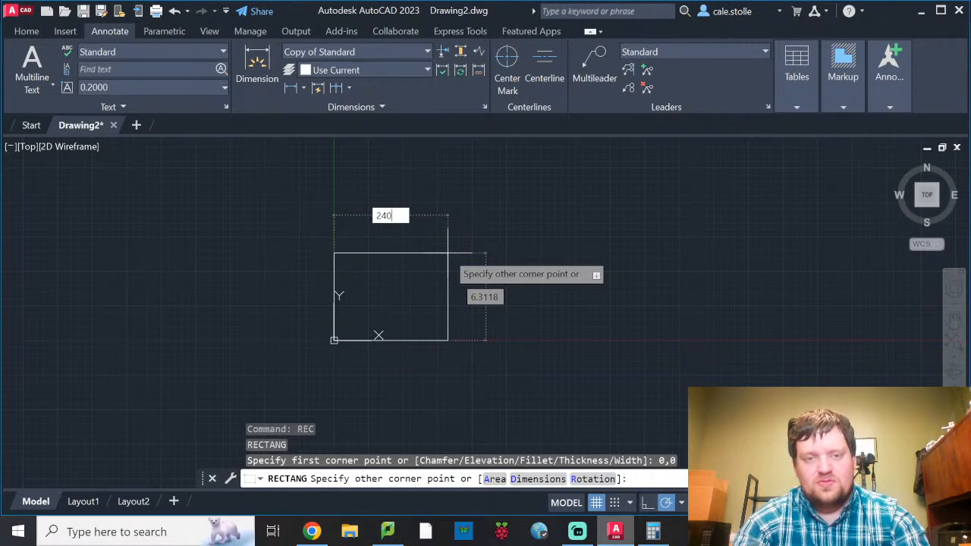
key("Tab")
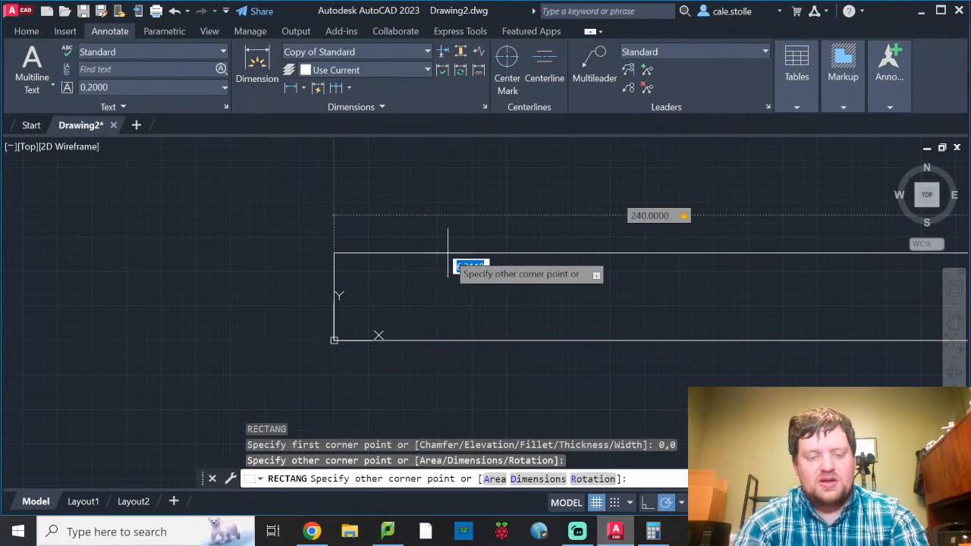
type("144")
key("Return")
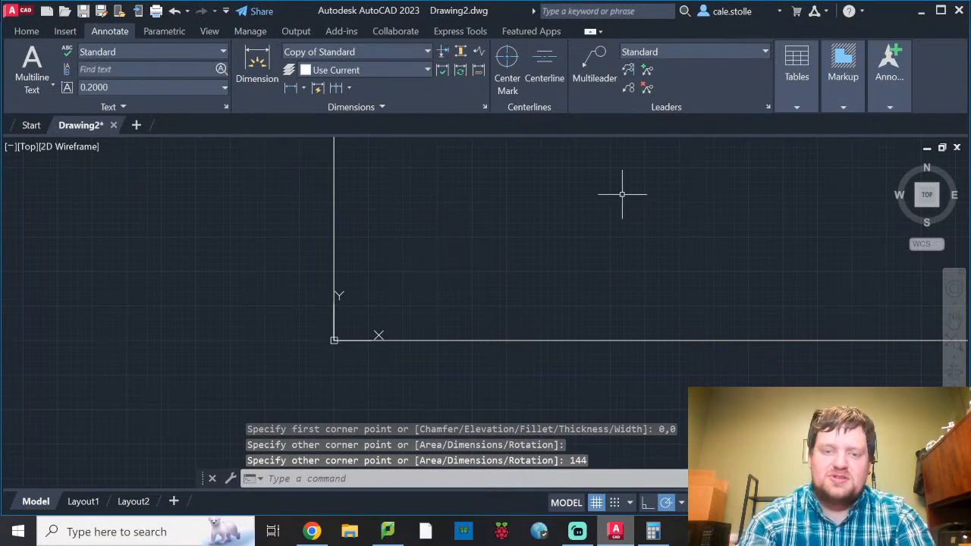
scroll(582, 268, "down", 3)
scroll(622, 253, "down", 2)
mouse_move(644, 254)
middle_mouse_down()
mouse_move(575, 289)
mouse_move(477, 390)
mouse_move(364, 357)
mouse_move(357, 370)
middle_mouse_up()
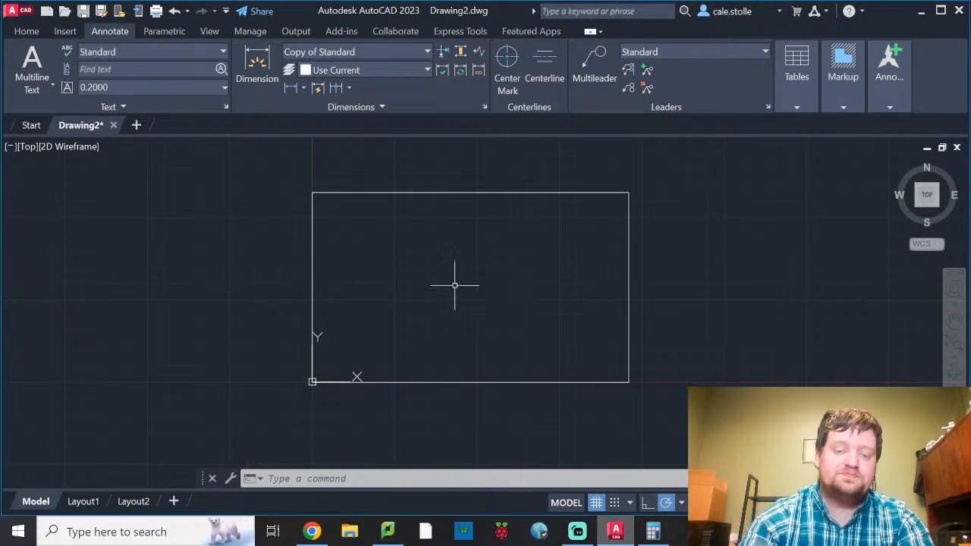
left_click(630, 252)
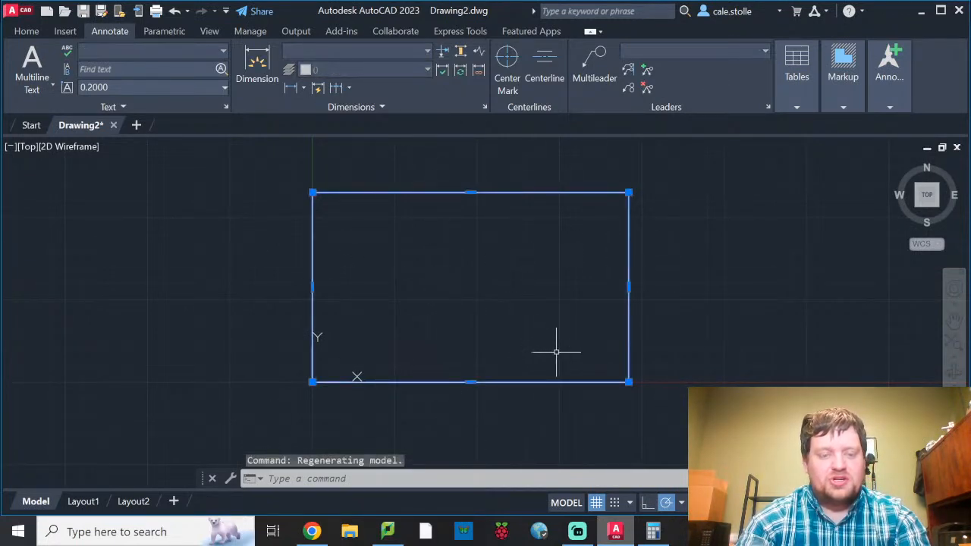
key("Escape")
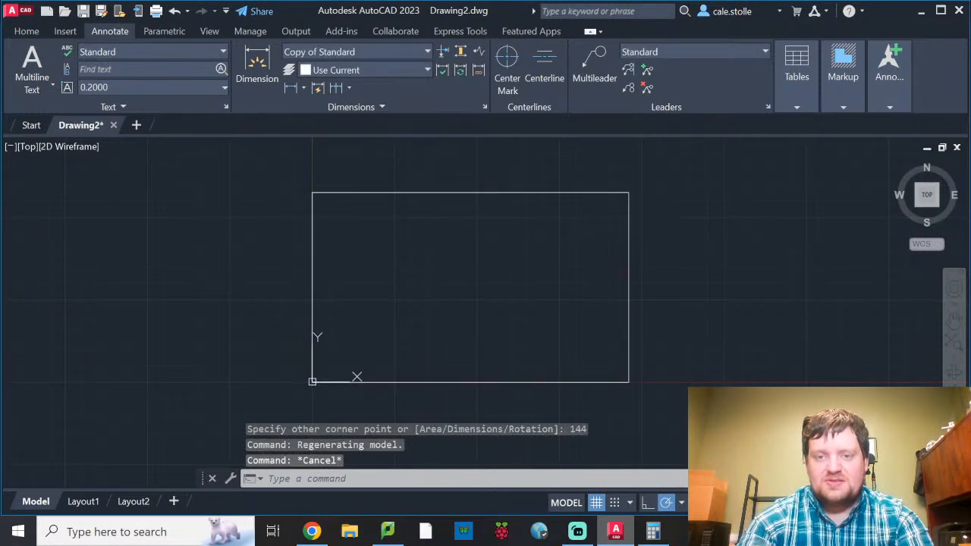
left_click(629, 217)
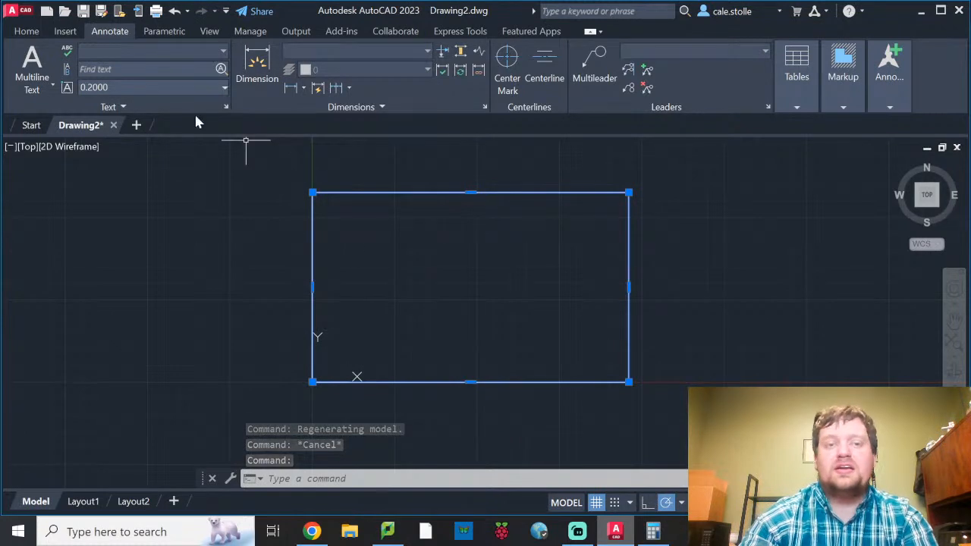
left_click(27, 31)
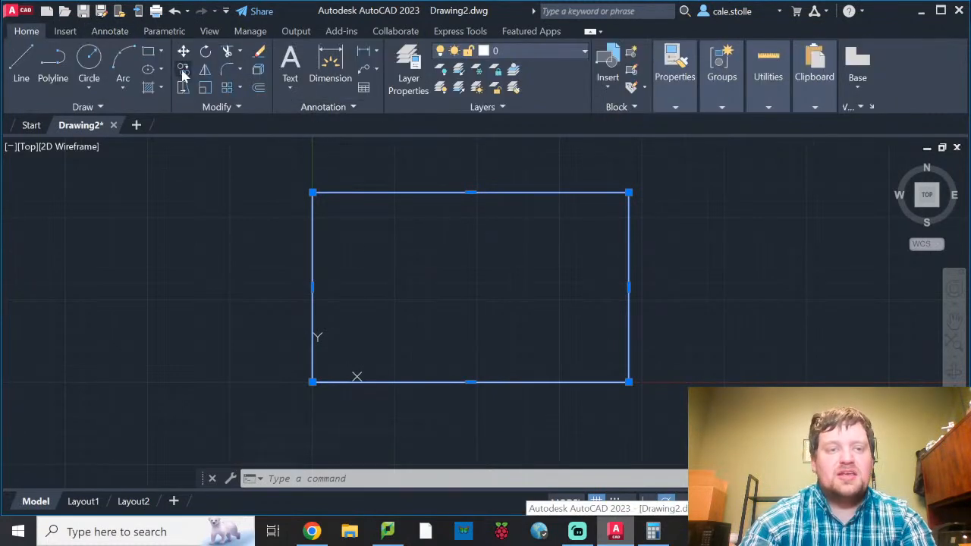
left_click(161, 55)
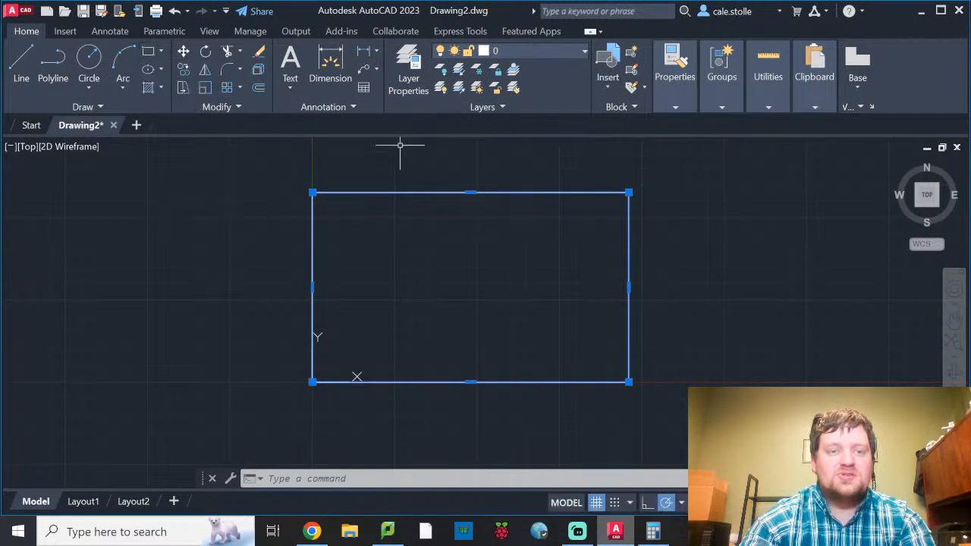
key("Escape")
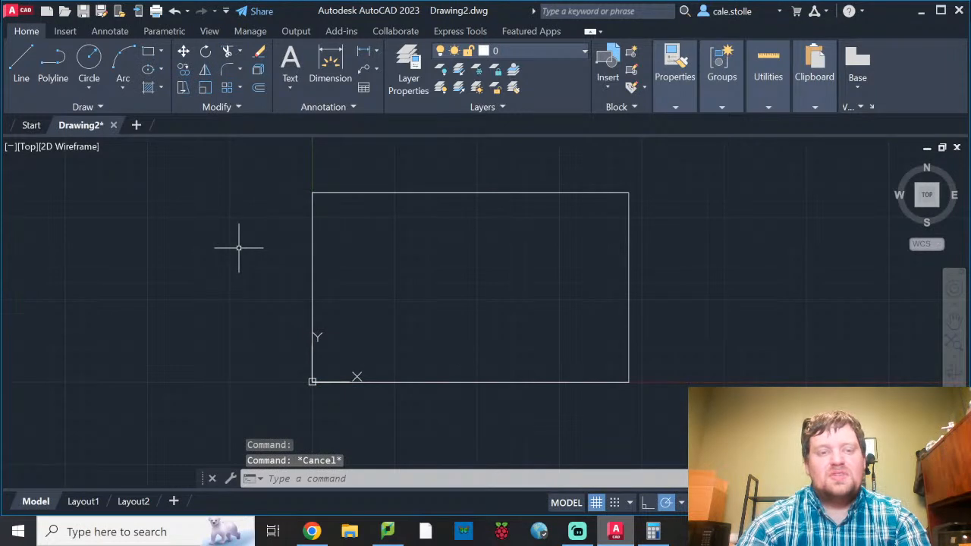
type("pl")
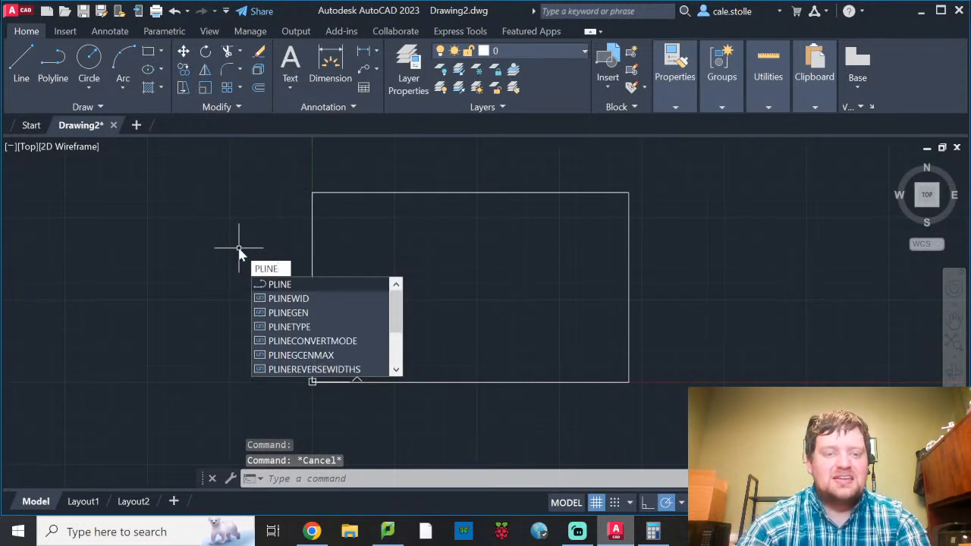
key("Return")
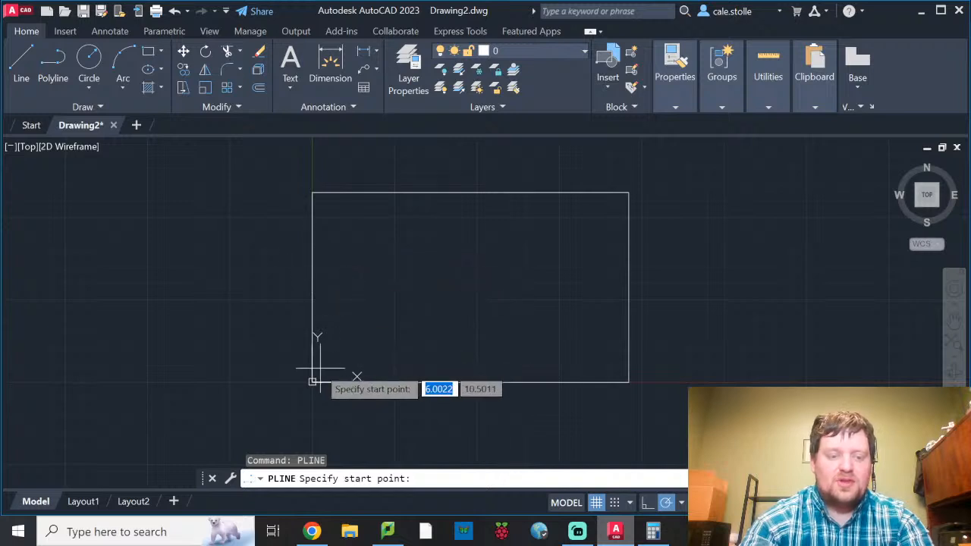
key("Escape")
key("Escape")
key("Escape")
Select the rectangle with the polyline edit command to examine its editing options, and leave without applying any.
type("pedit")
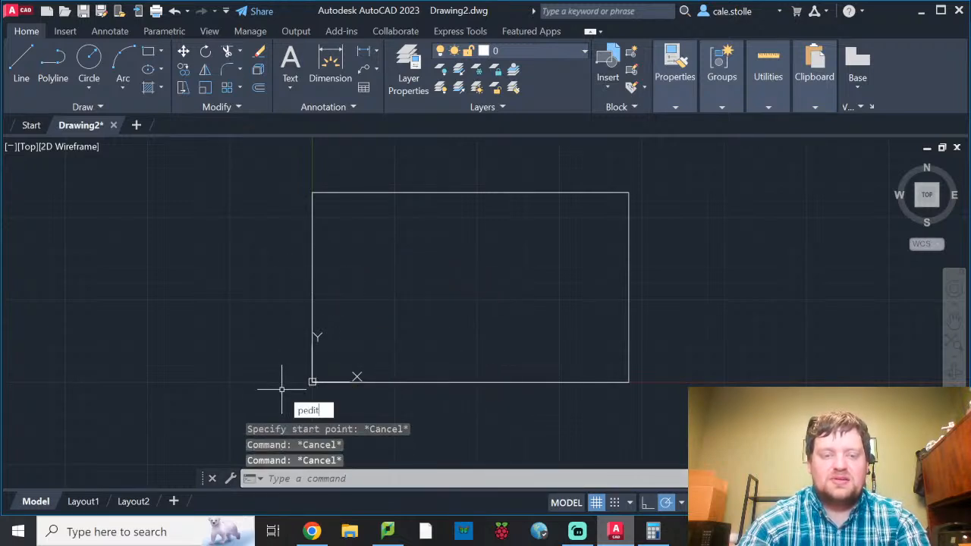
key("Return")
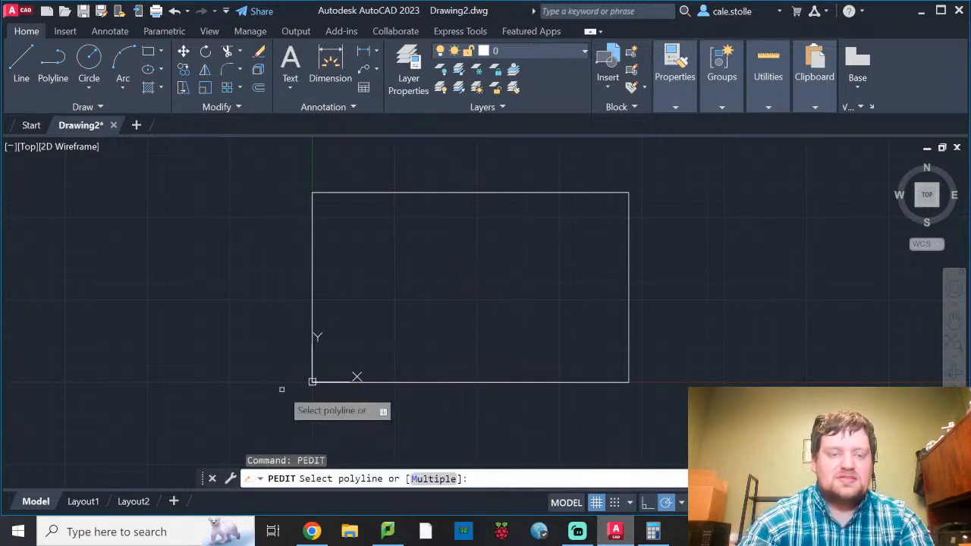
left_click(311, 218)
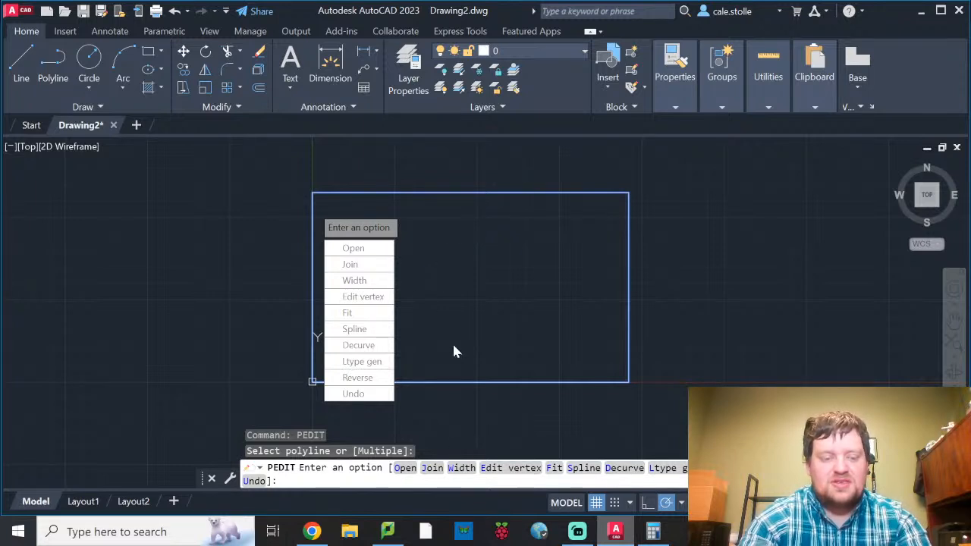
key("Escape")
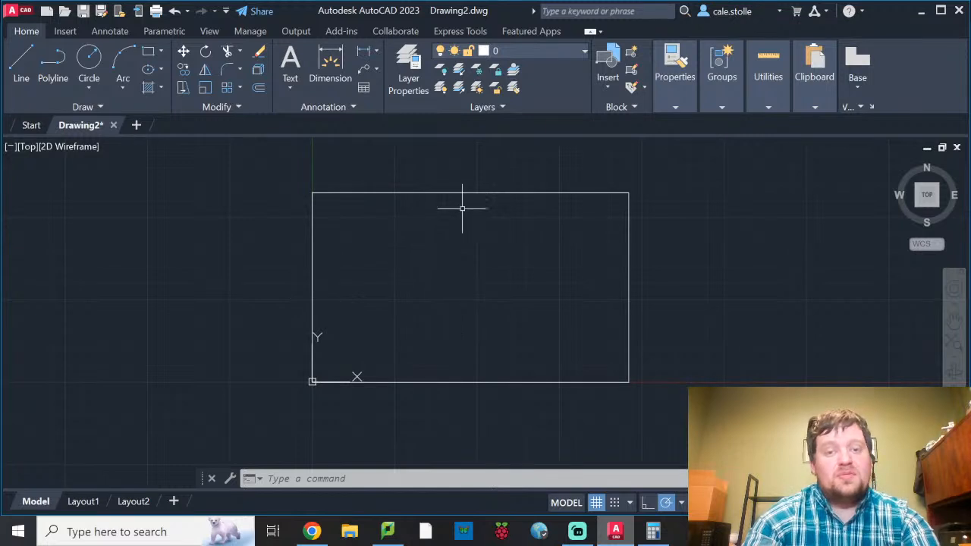
Outside the rectangle near its lower-right corner, draw a line sloping down to the right, followed by a horizontal base line.
middle_click_drag(568, 306, 433, 304)
scroll(516, 336, "up", 2)
scroll(505, 356, "up", 2)
scroll(499, 345, "up", 2)
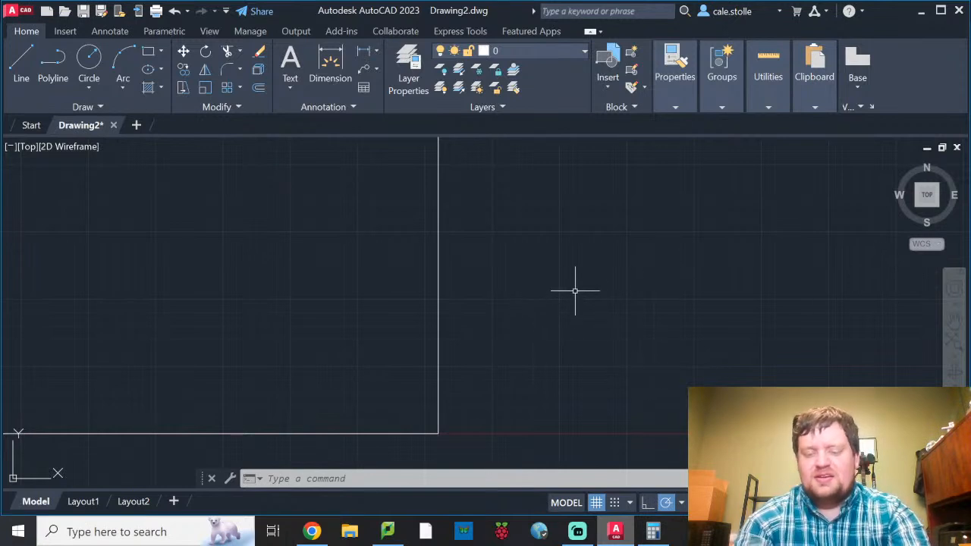
key("l")
key("Return")
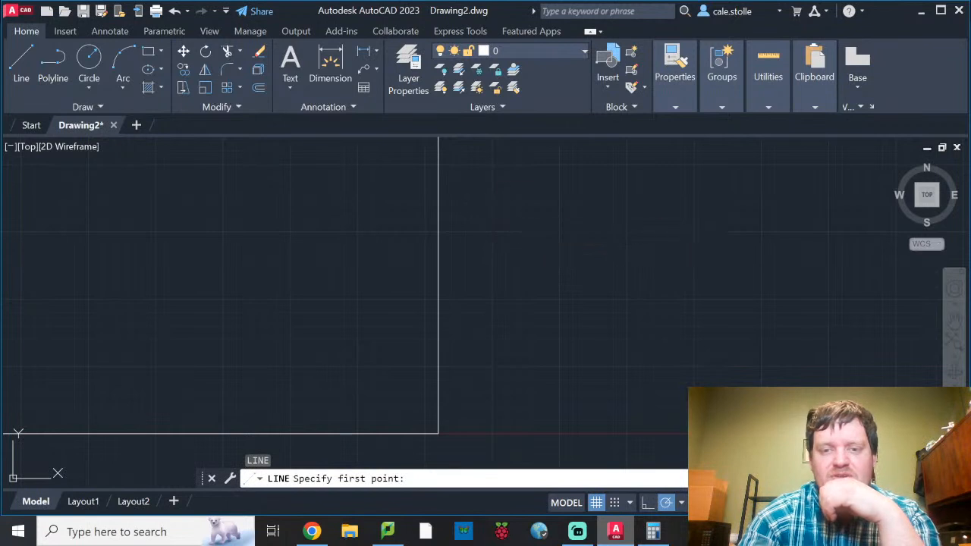
left_click(507, 207)
left_click(556, 339)
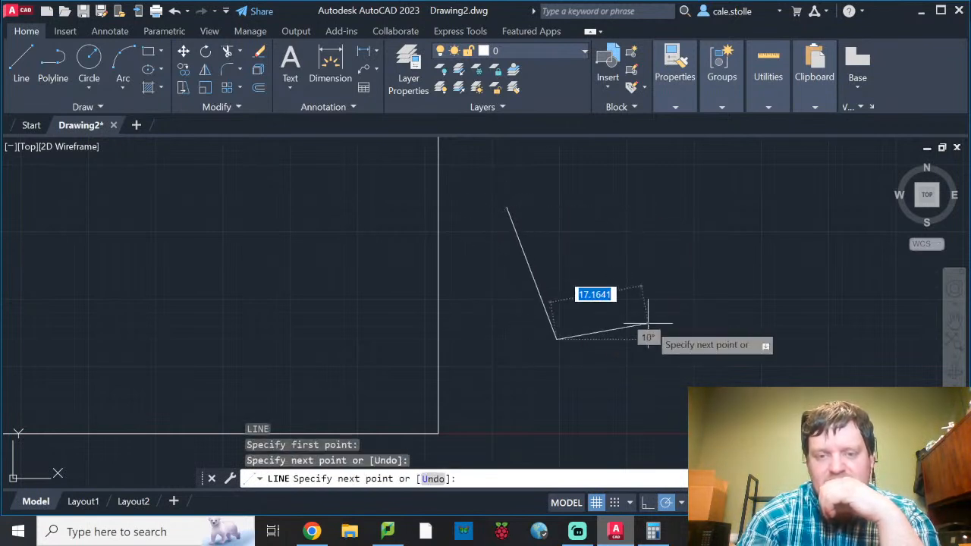
left_click(696, 338)
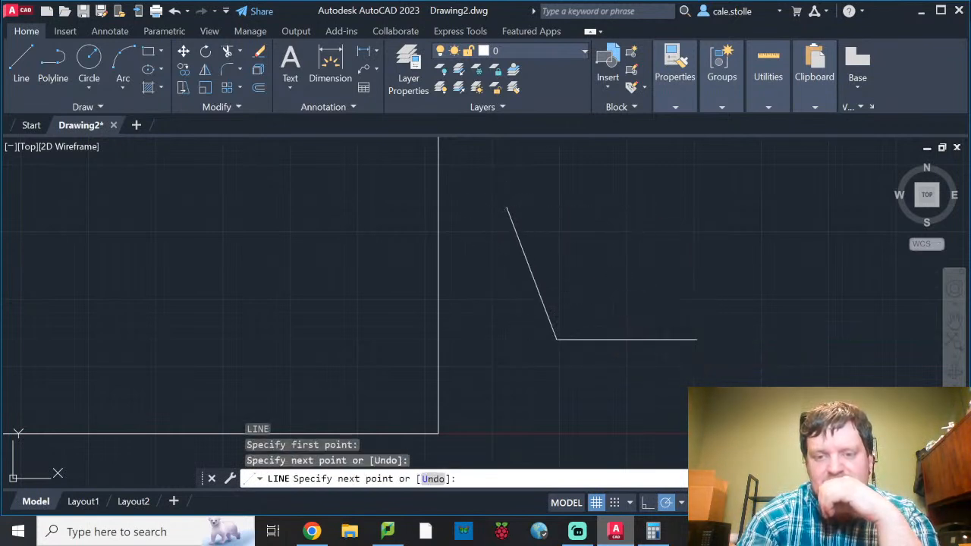
Continue the lines from the base's right end into a narrow four-sided arm leaning outward, closing back at that end.
left_click(732, 235)
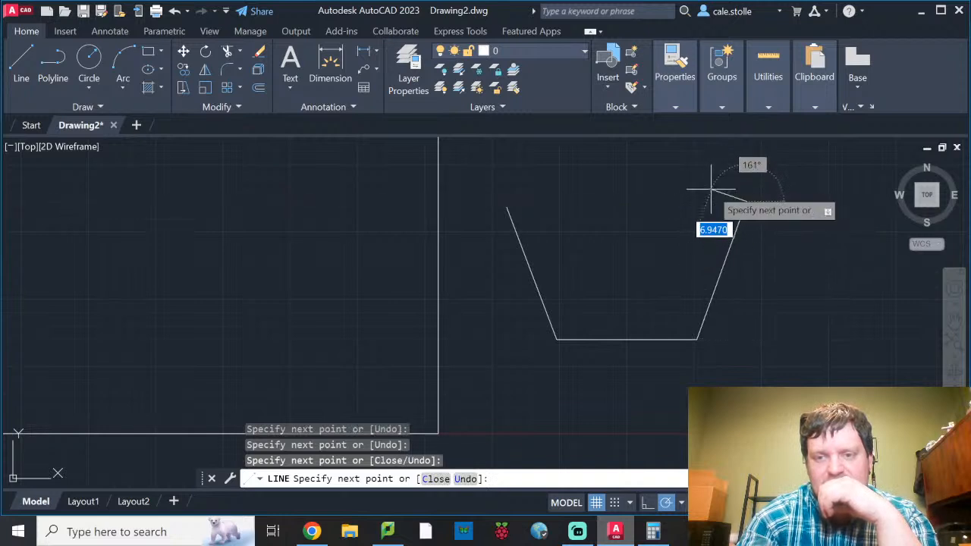
left_click(713, 188)
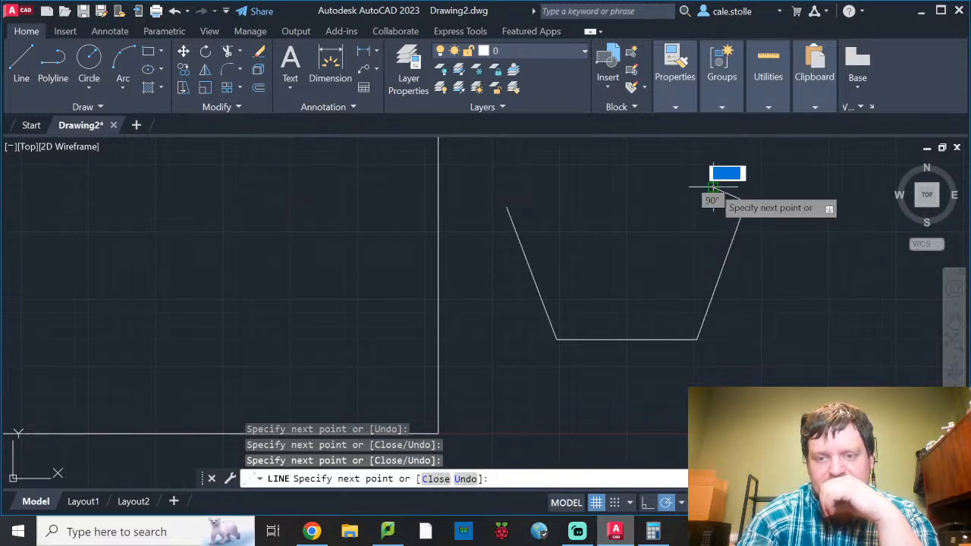
left_click(672, 301)
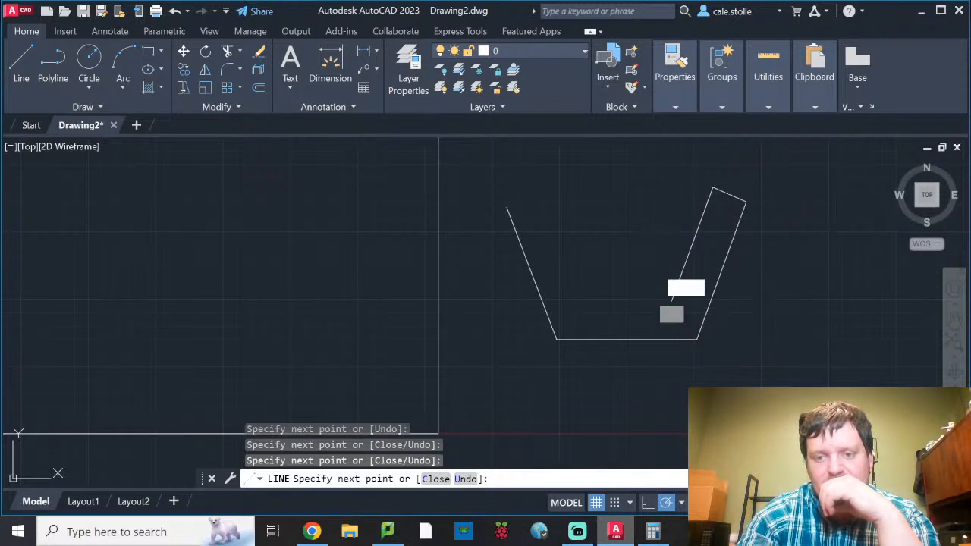
left_click(697, 339)
key("Escape")
key("Escape")
Delete the single sloping line at the left end of the base.
left_click(579, 313)
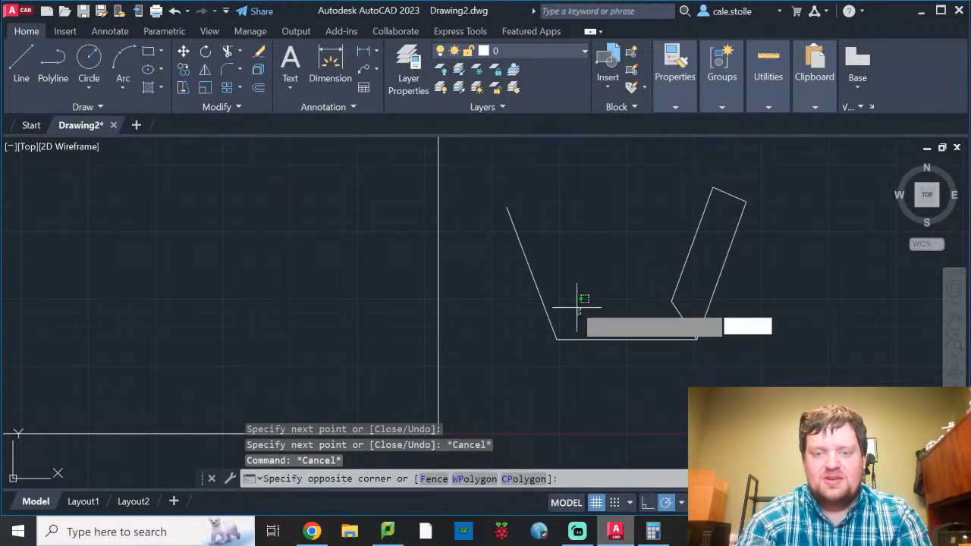
left_click(543, 281)
key("Delete")
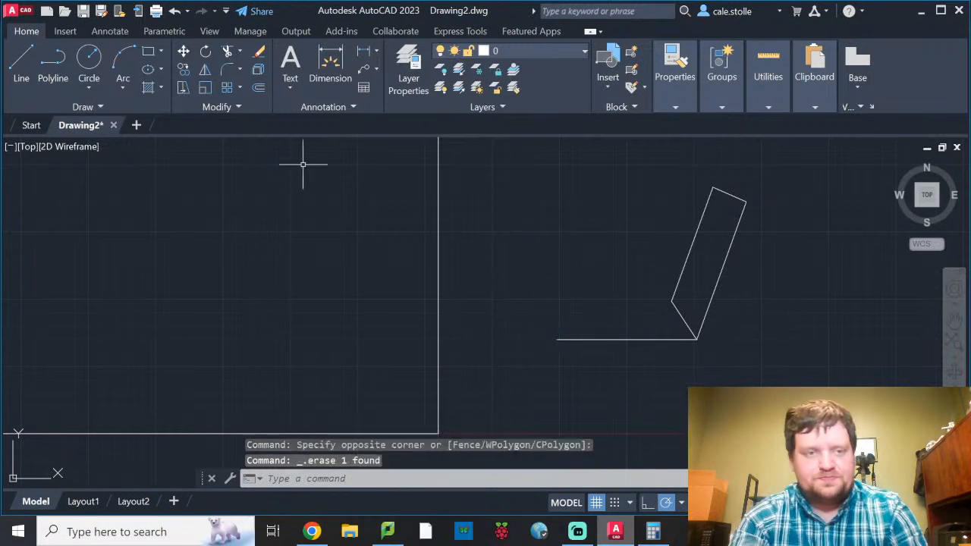
Mirror the right arm's four lines about a vertical line through the base's midpoint, keeping the source objects.
left_click(205, 69)
left_click(779, 317)
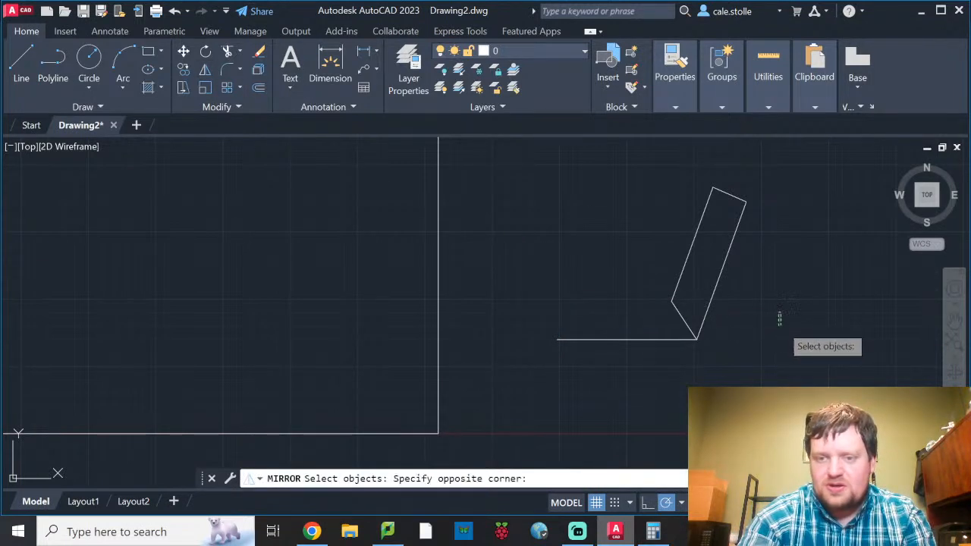
left_click(622, 152)
key("Return")
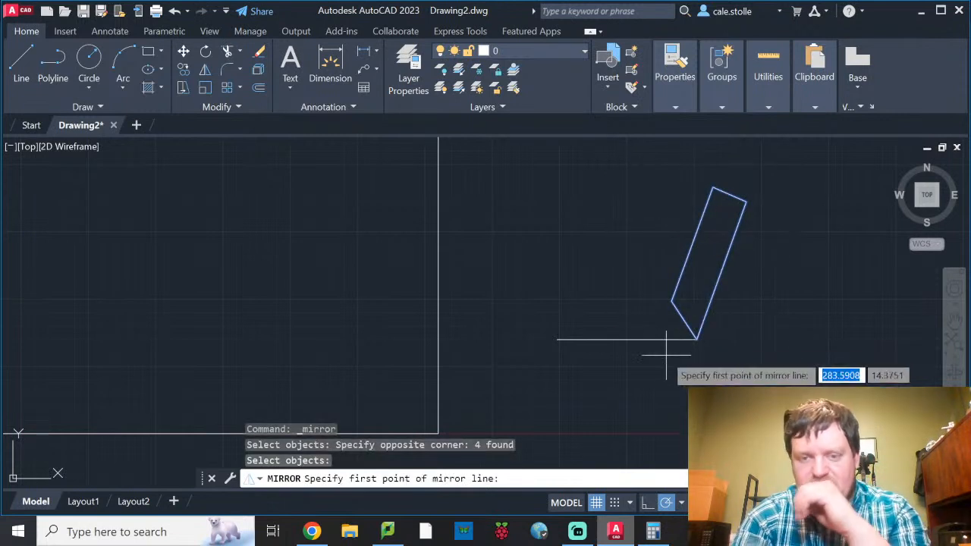
left_click(627, 339)
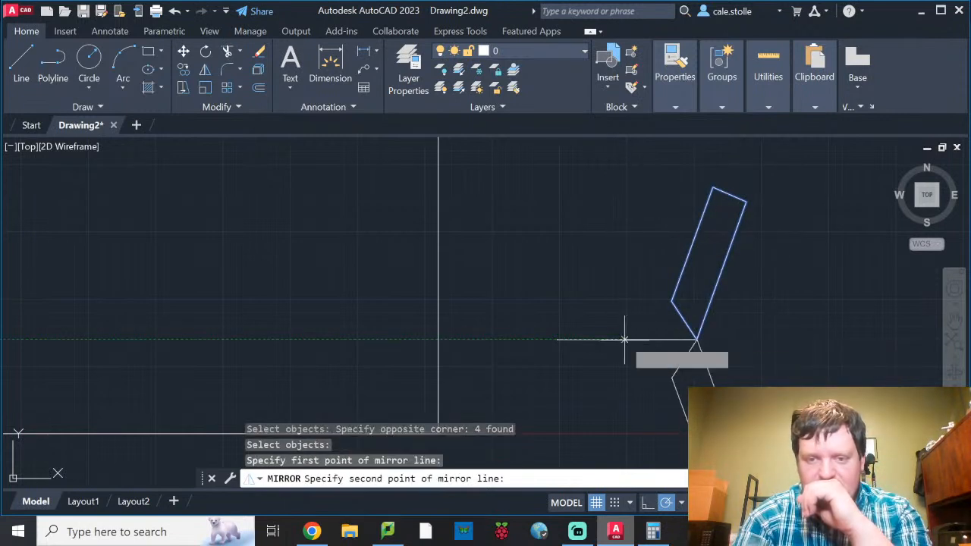
left_click(629, 263)
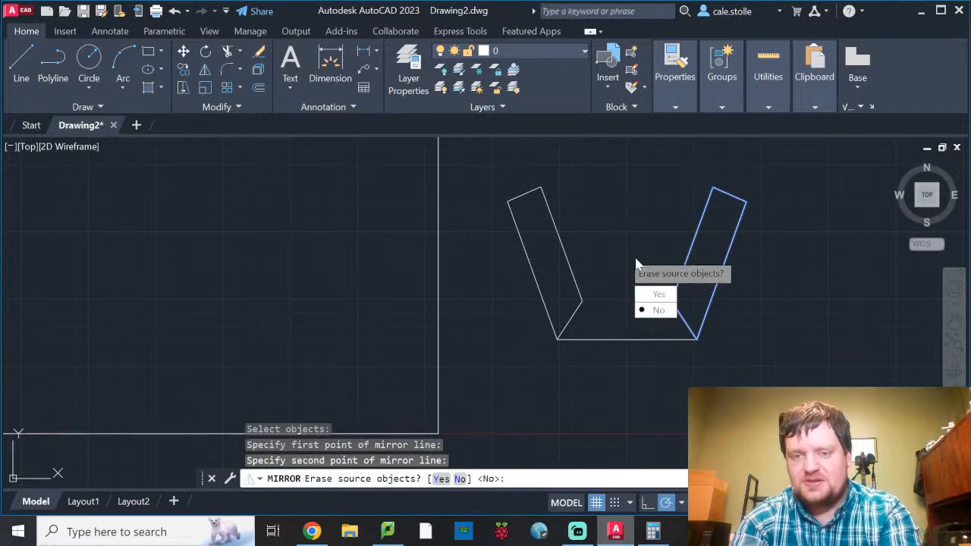
key("Return")
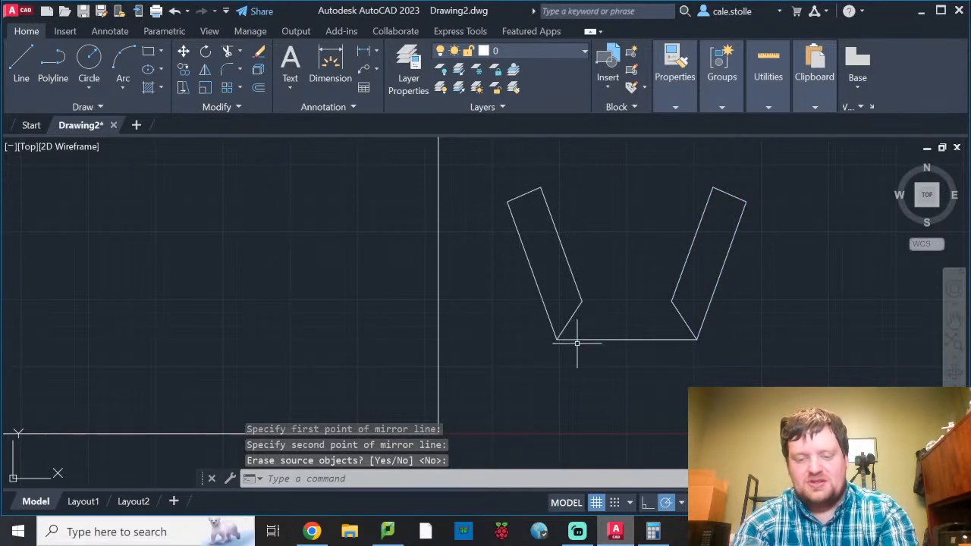
type("l")
key("Return")
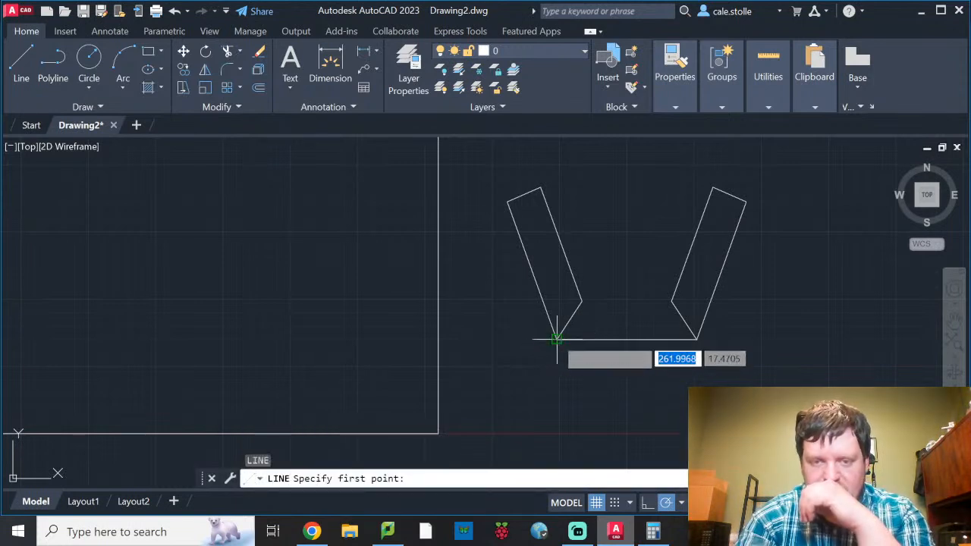
left_click(556, 338)
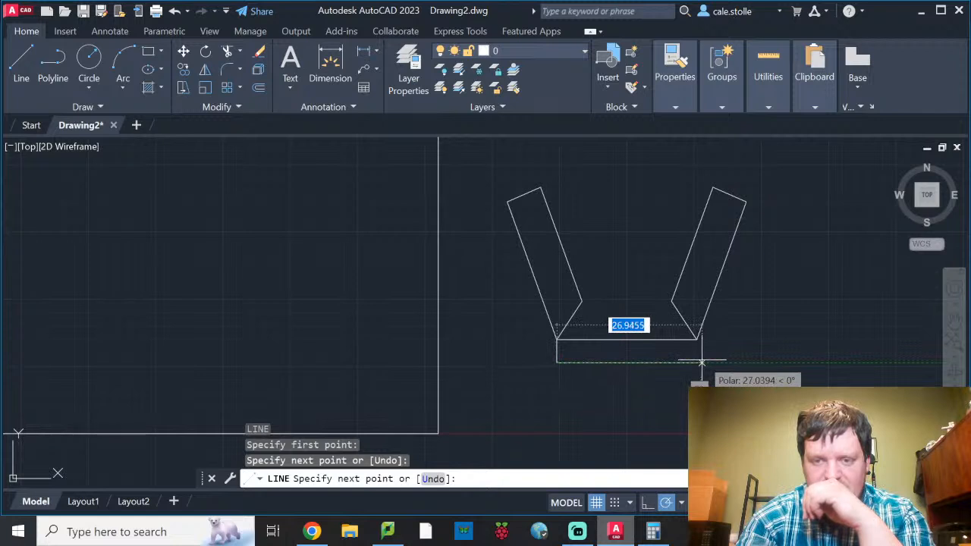
key("Escape")
key("Escape")
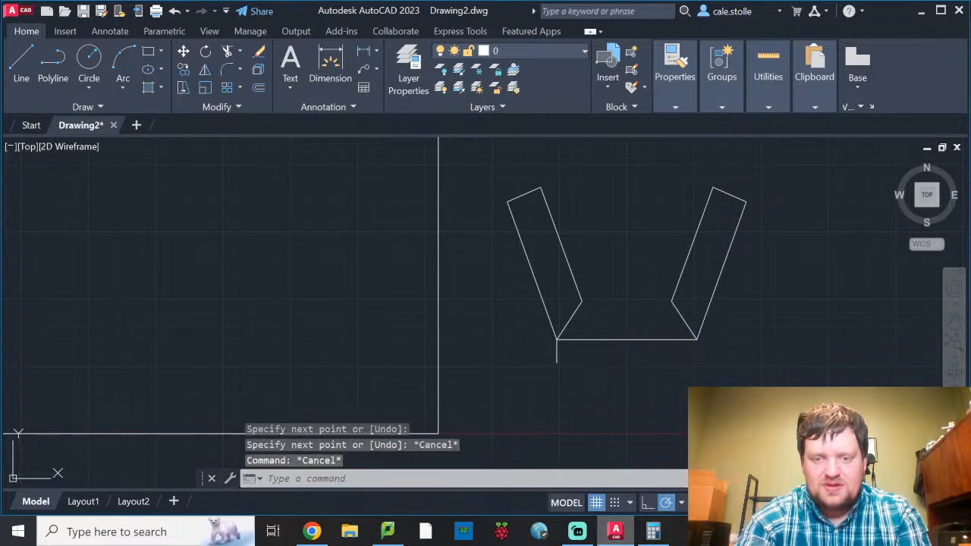
left_click(568, 372)
left_click(532, 350)
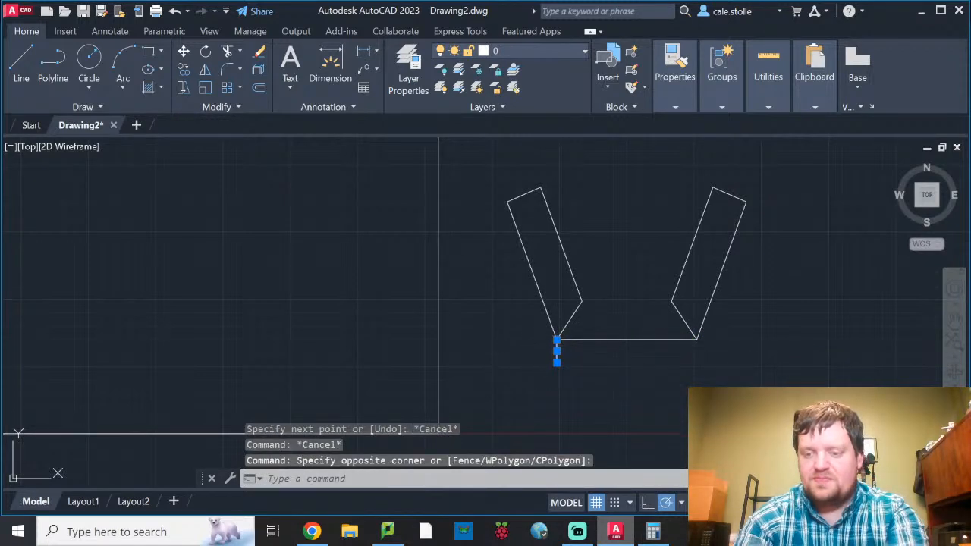
key("Delete")
Draw a horizontal line joining the lower inner corners of the two arms, above the base line.
type("l")
key("Return")
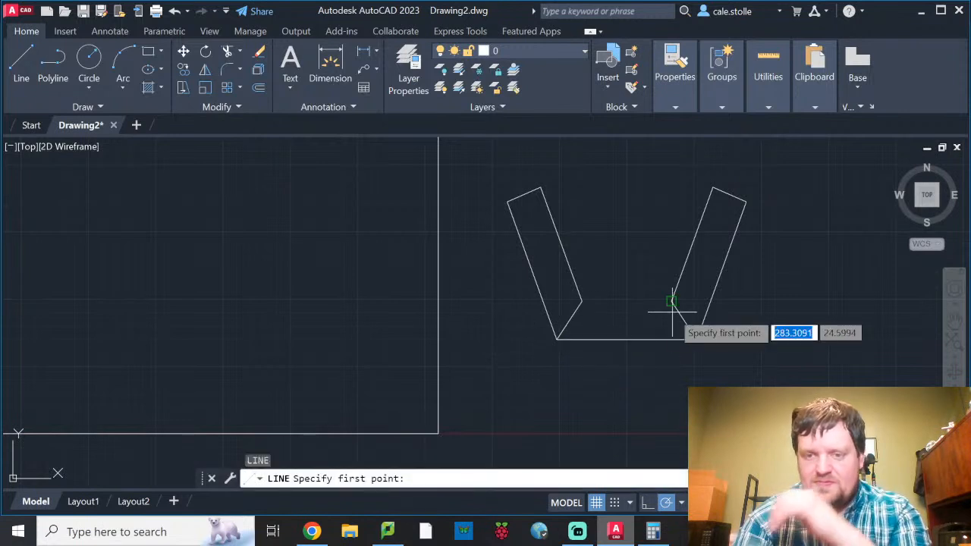
left_click(672, 302)
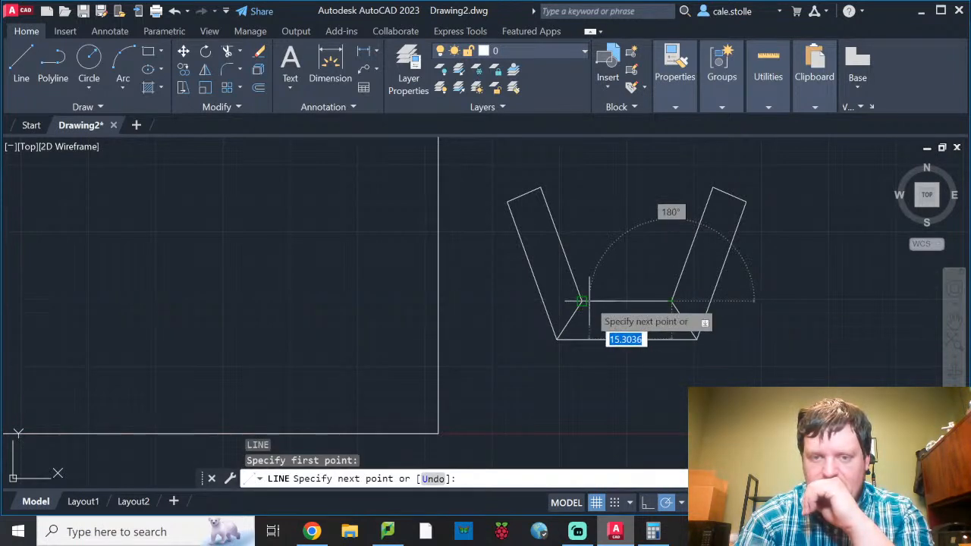
left_click(582, 301)
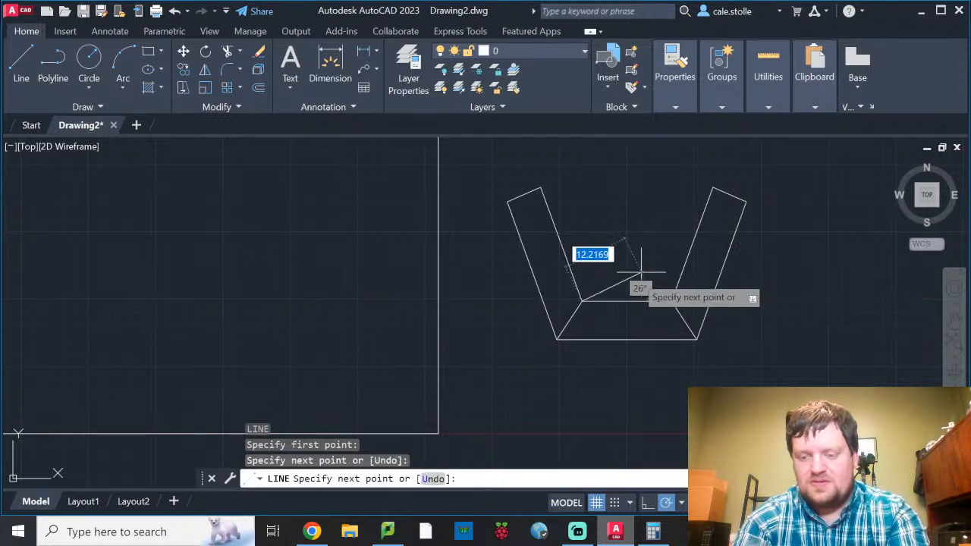
key("Return")
type("l")
key("Return")
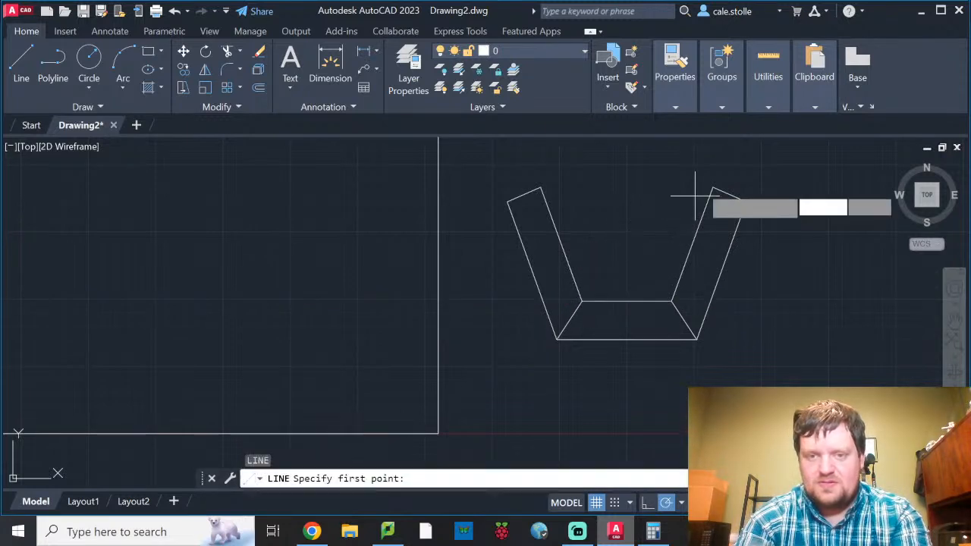
key("Escape")
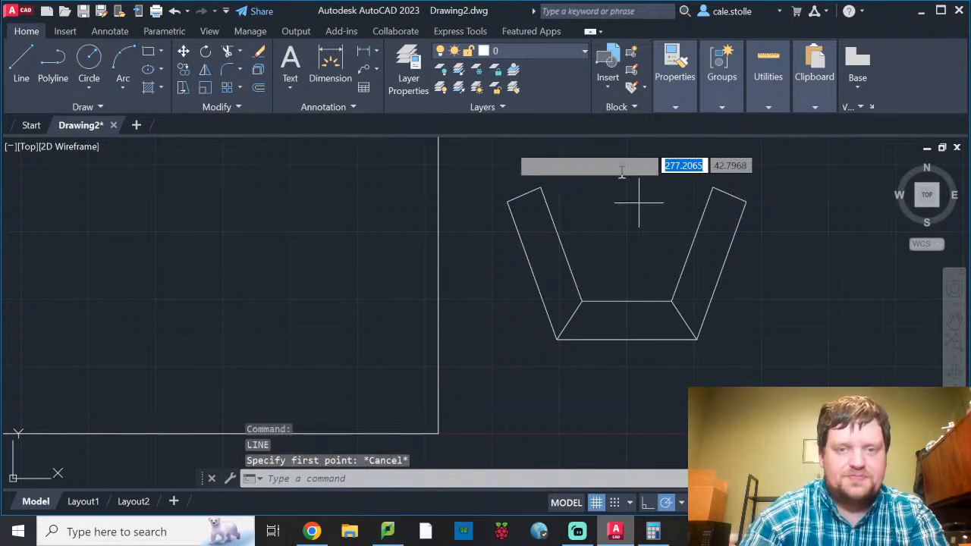
Draw a three-point arc bulging upward from the left arm's upper inner corner to the right arm's upper inner corner.
type("a")
key("Return")
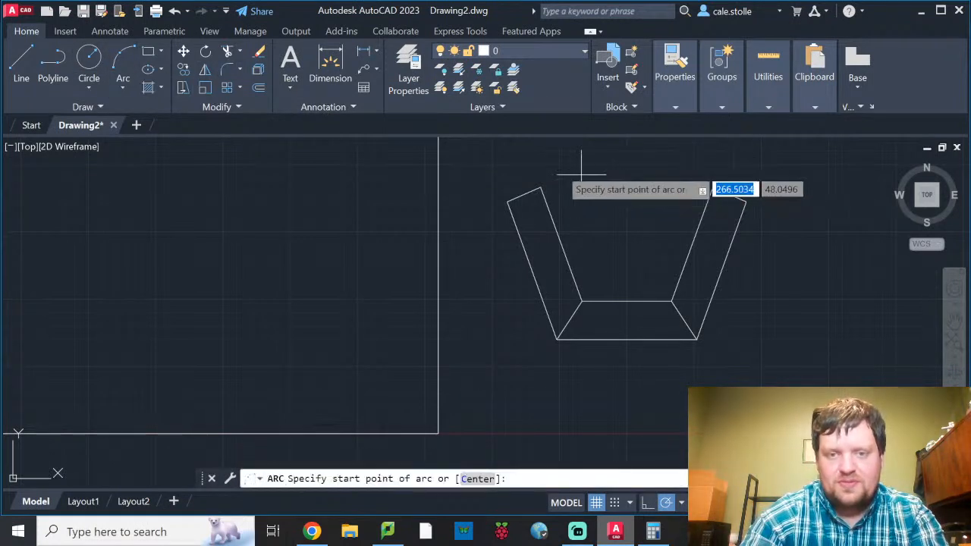
left_click(541, 187)
left_click(615, 150)
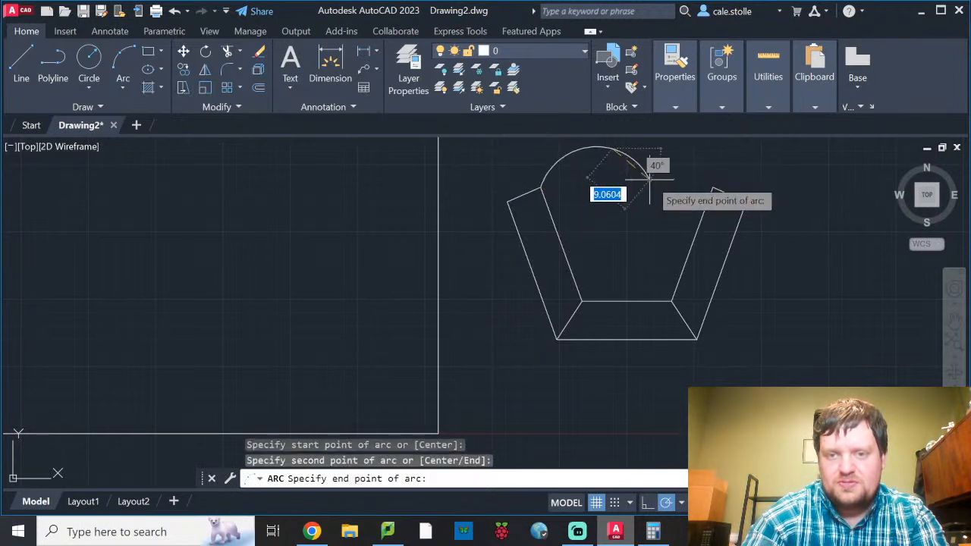
left_click(713, 186)
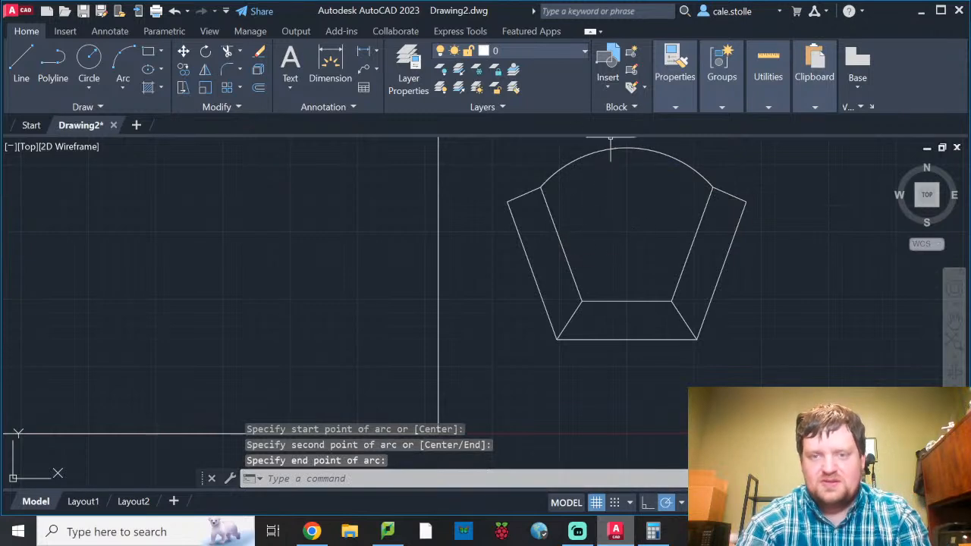
key("Escape")
scroll(683, 315, "down", 4)
middle_click_drag(683, 315, 581, 328)
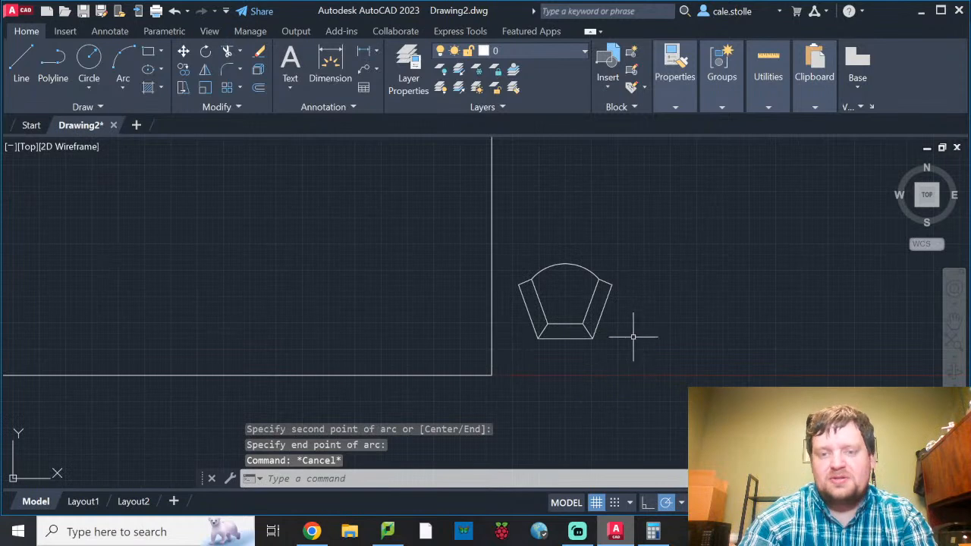
scroll(527, 354, "down", 2)
middle_click_drag(529, 364, 621, 372)
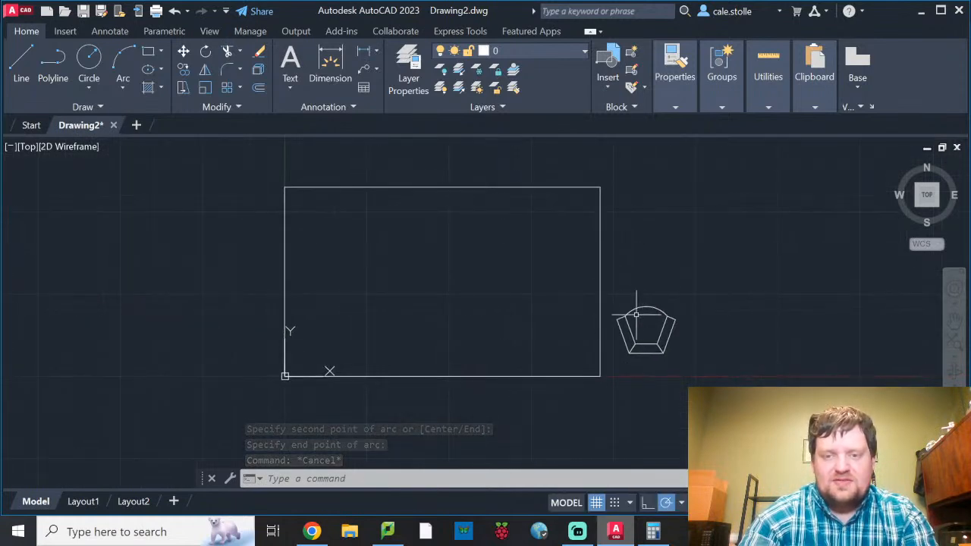
scroll(648, 369, "up", 3)
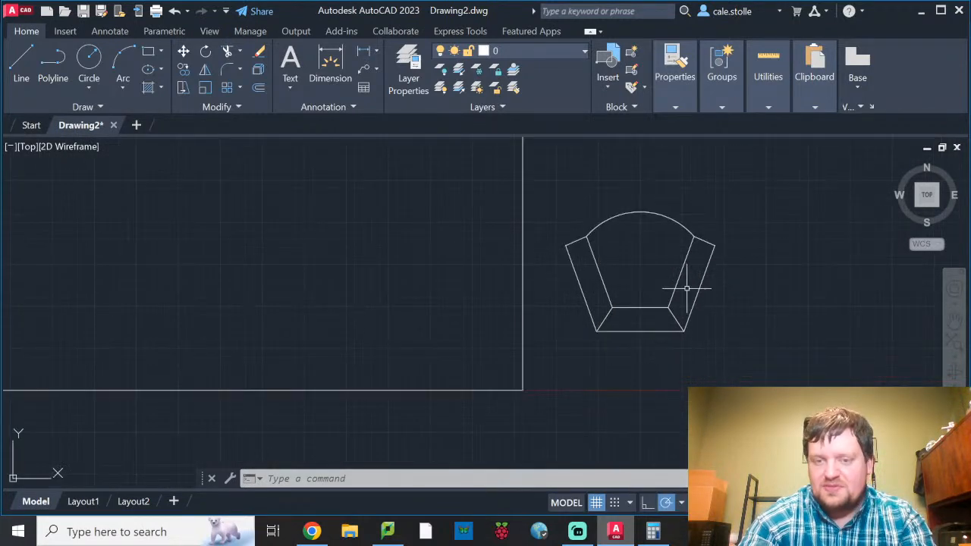
Start a block definition named Recliner from the chair shape's eleven objects beside the rectangle.
scroll(679, 306, "down", 2)
scroll(679, 305, "down", 2)
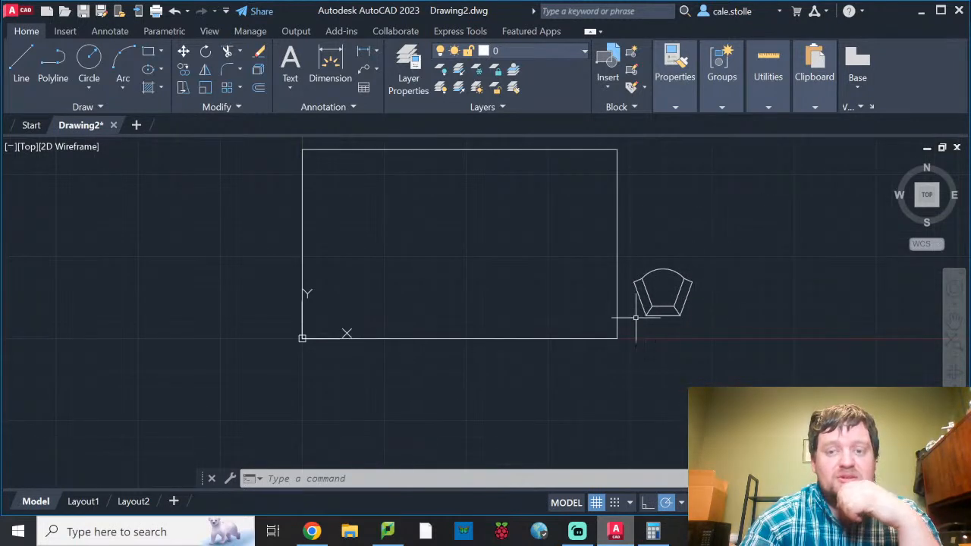
left_click(624, 248)
left_click(730, 354)
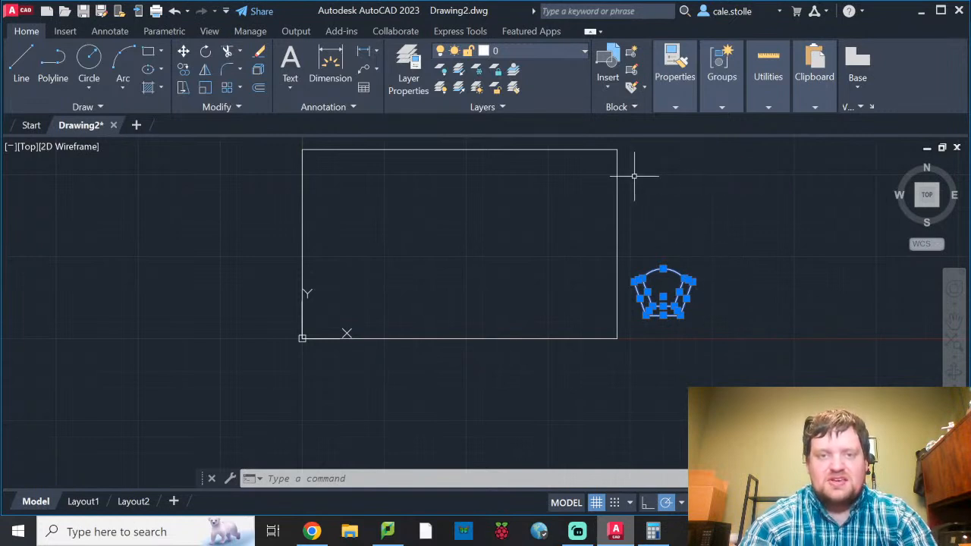
left_click(630, 54)
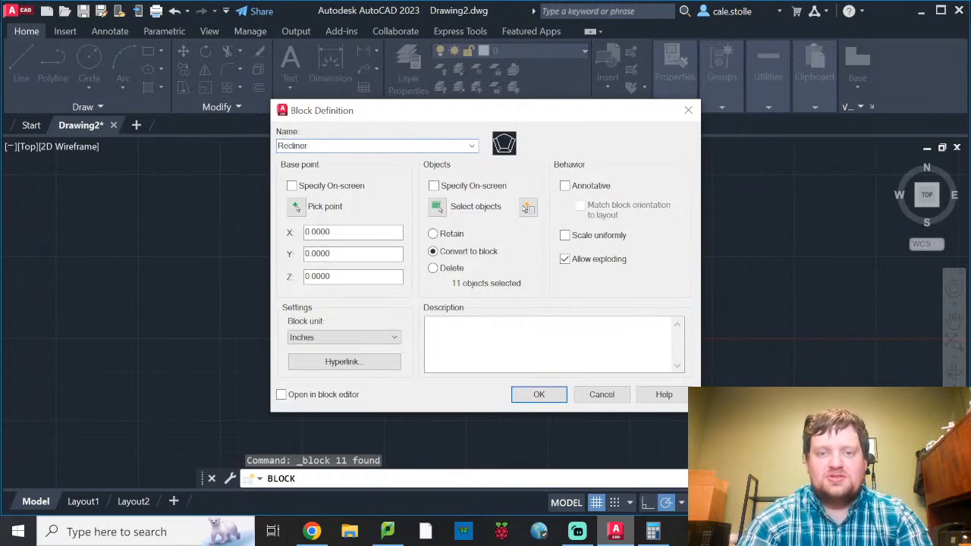
Pick the midpoint of the chair's inner horizontal line as the base point and create the block, converting the objects and allowing exploding.
left_click(292, 186)
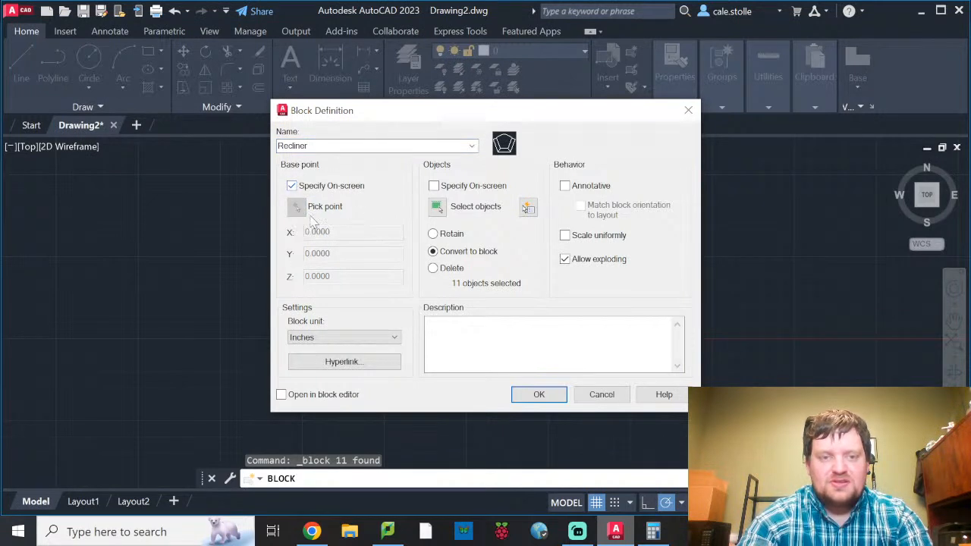
left_click(293, 187)
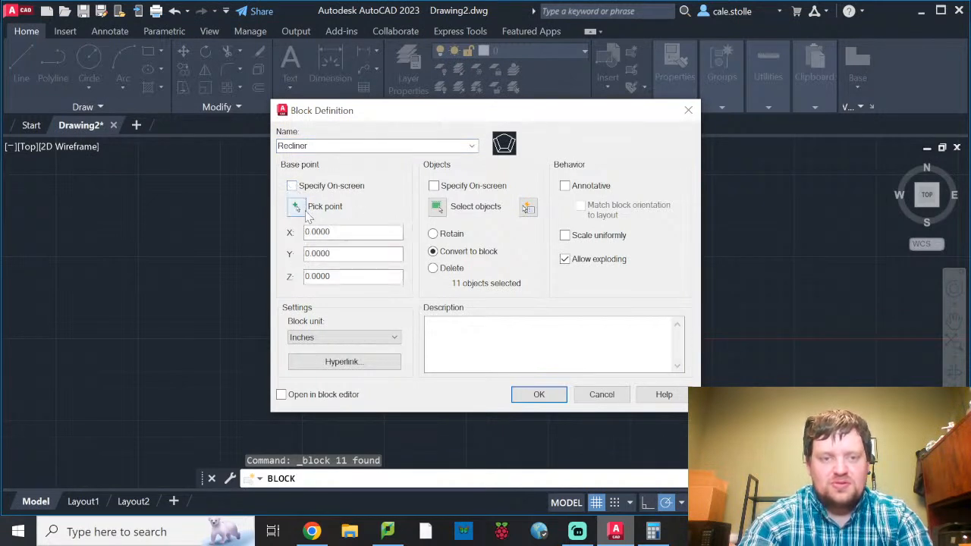
left_click(299, 208)
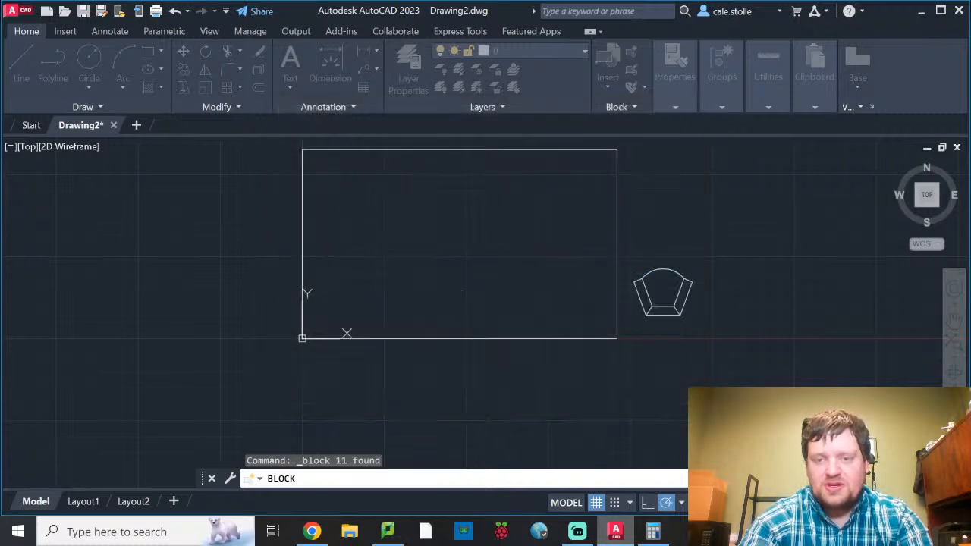
scroll(666, 308, "up", 6)
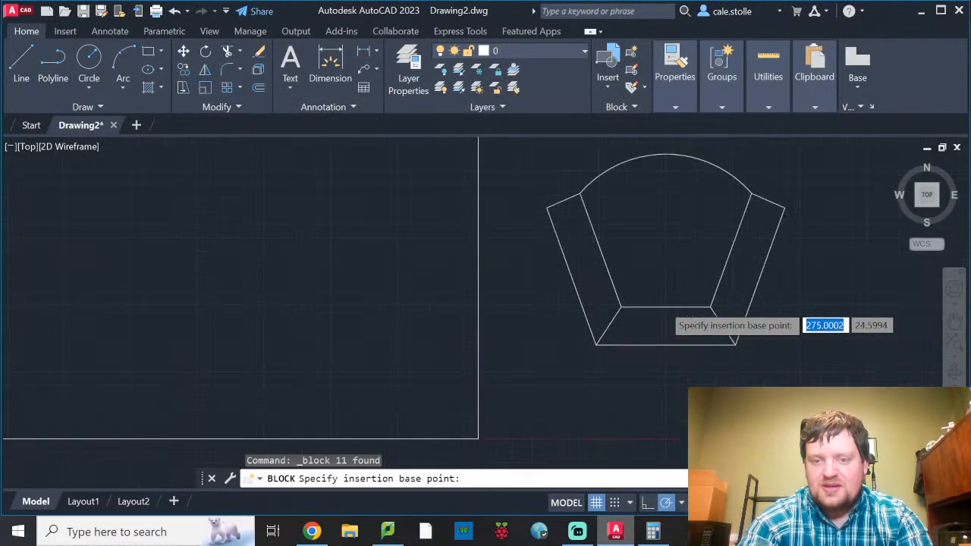
left_click(668, 314)
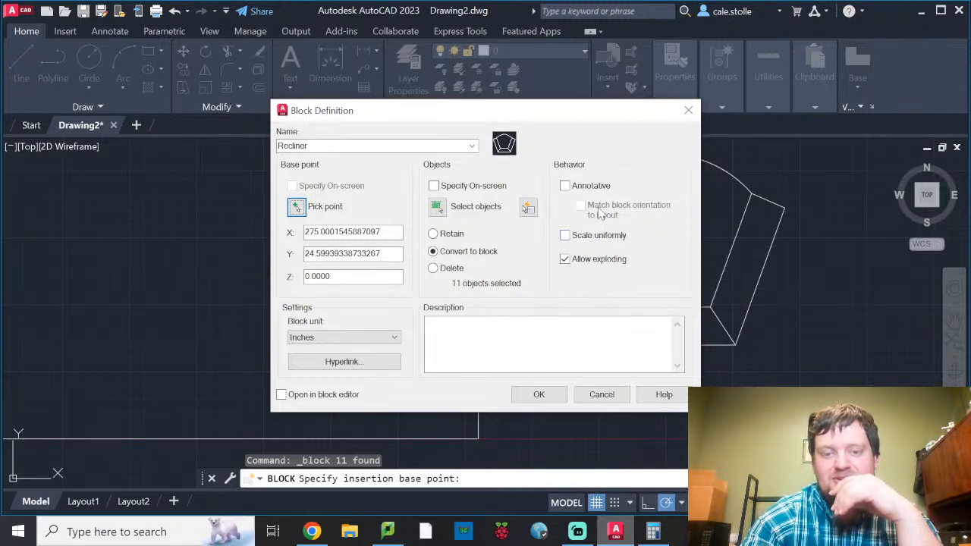
left_click(539, 395)
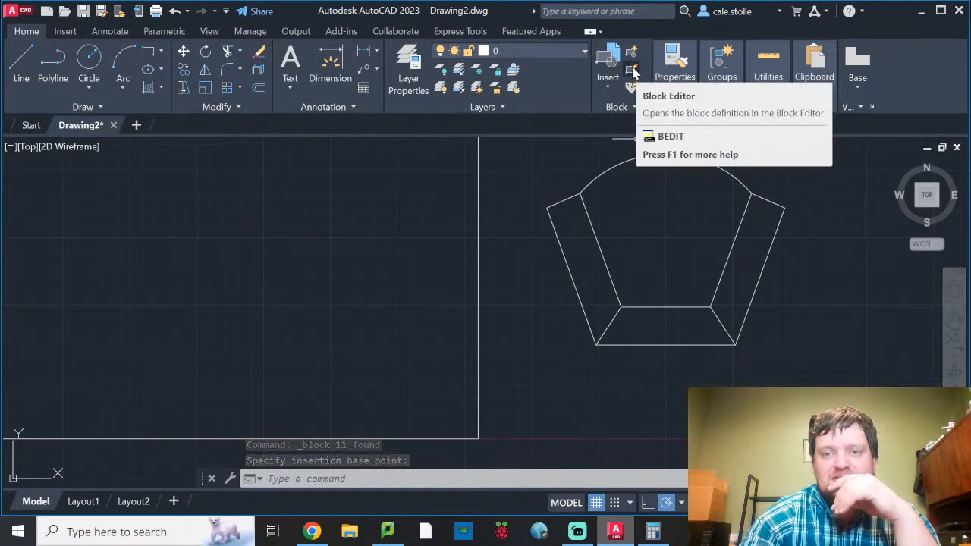
Open the Recliner block in the Block Editor to examine its authoring tools, close the editor and check the block's selection in the drawing.
left_click(611, 165)
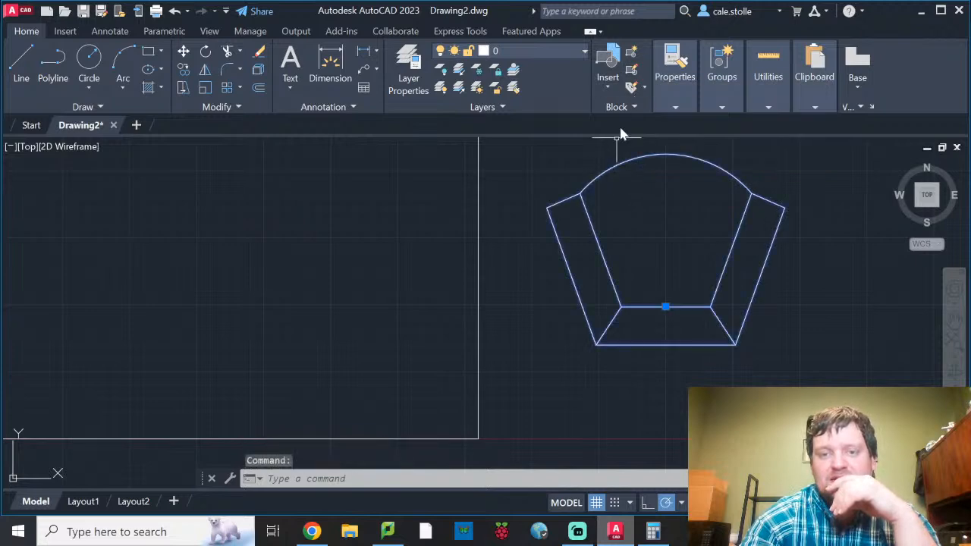
left_click(630, 72)
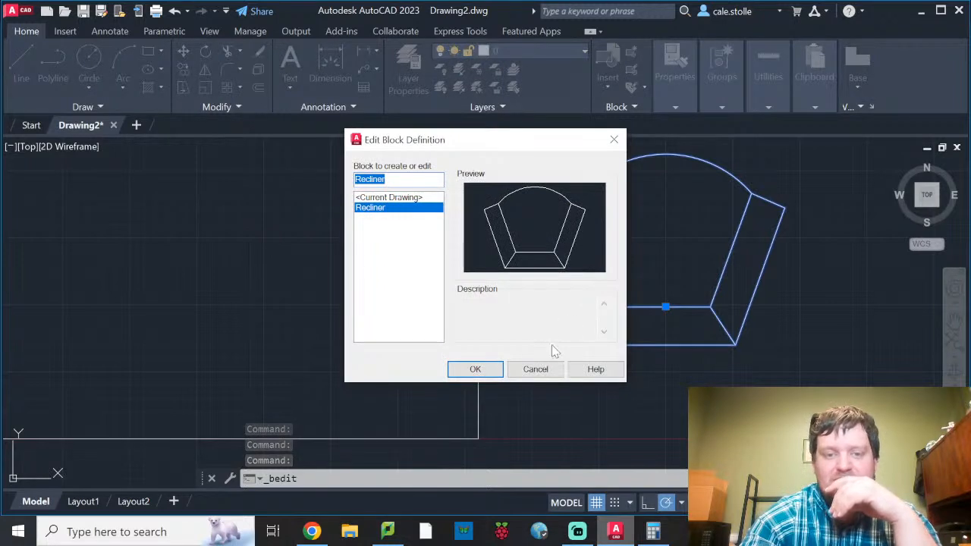
left_click(486, 368)
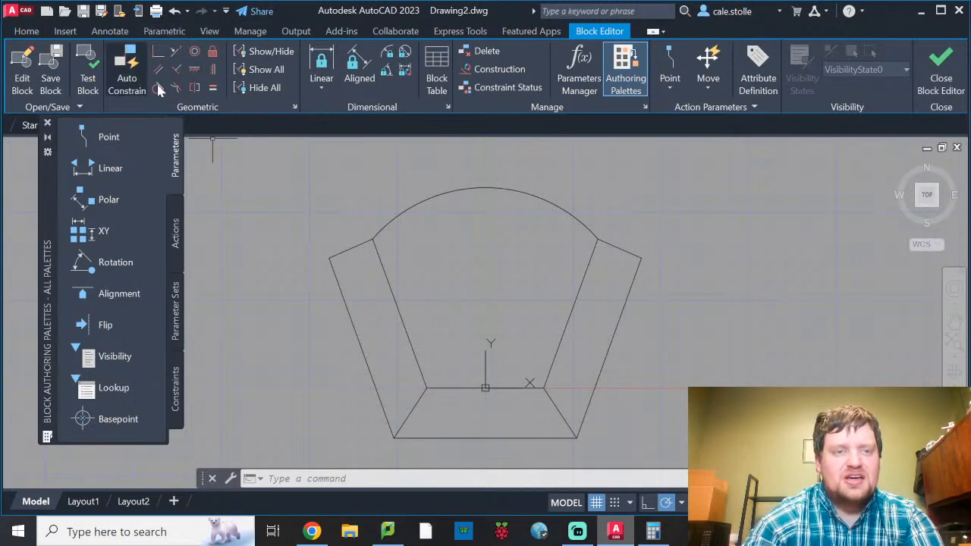
left_click(944, 68)
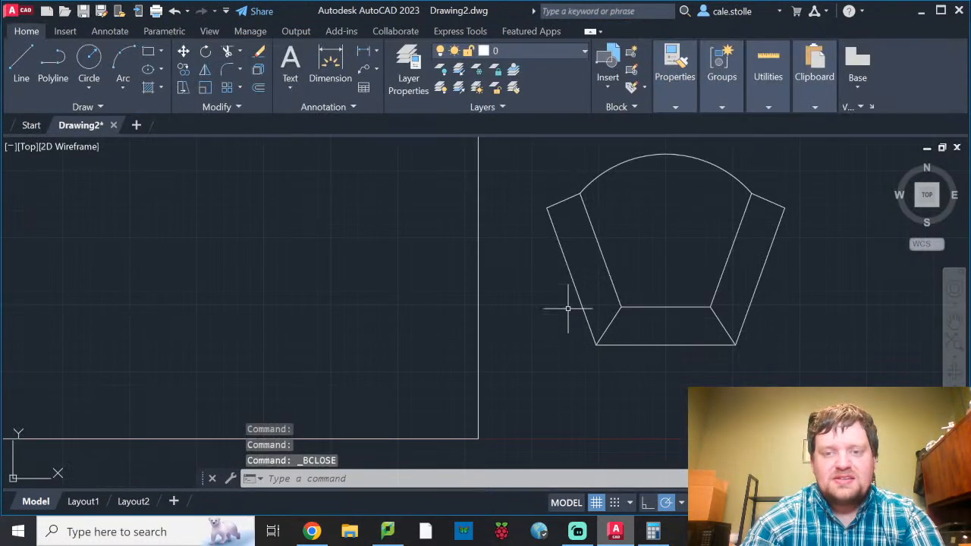
left_click(591, 223)
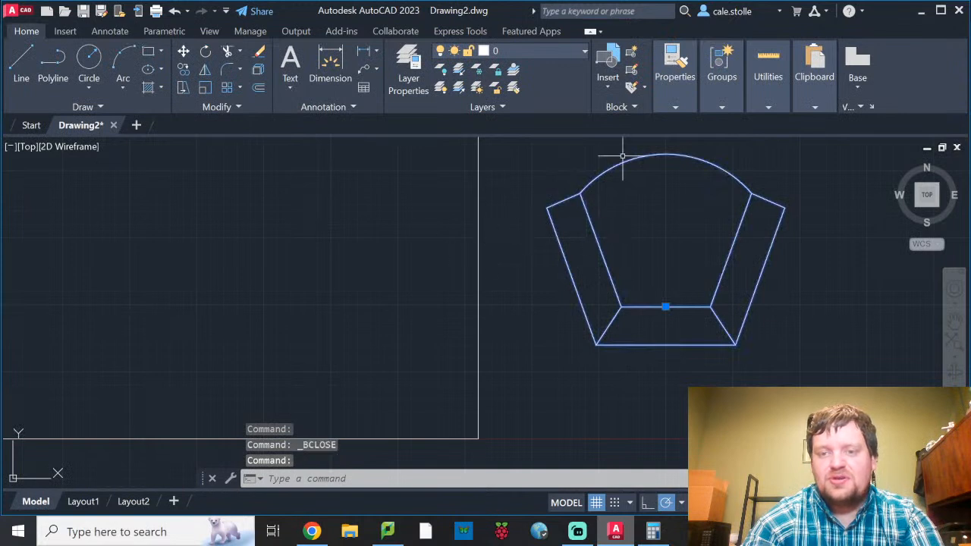
key("Escape")
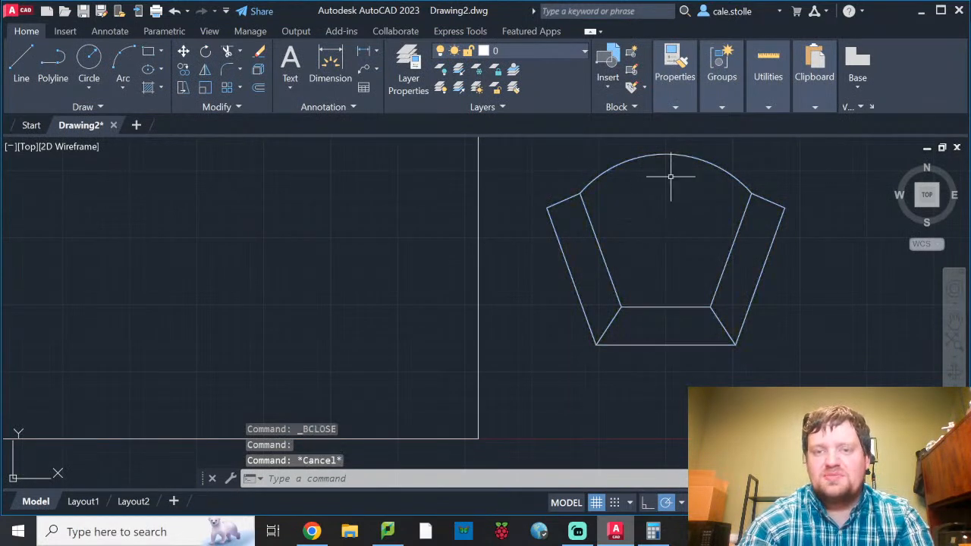
Insert a Recliner block at scale 1 and rotation 0 inside the rectangle, left of centre near its lower edge.
left_click(609, 72)
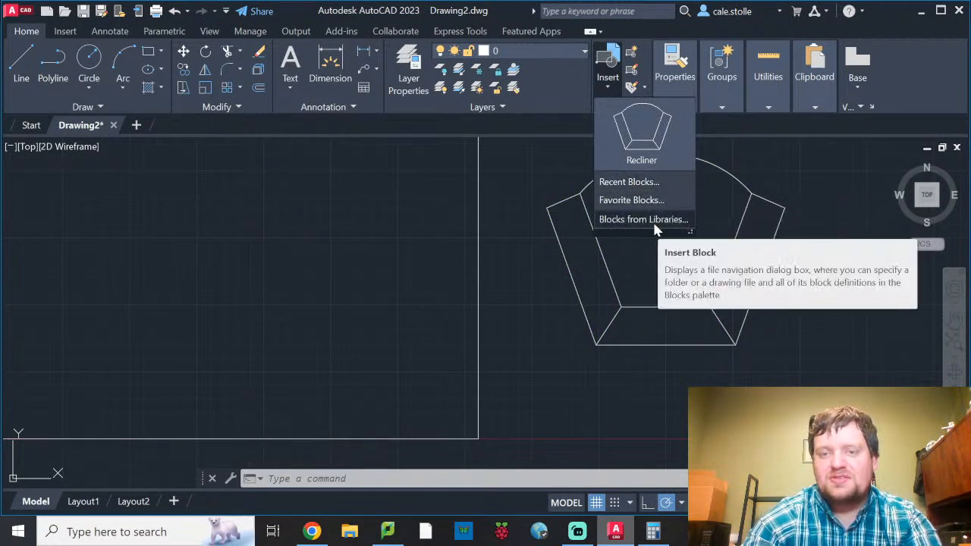
left_click(641, 129)
left_click(485, 197)
scroll(216, 334, "down", 4)
middle_click_drag(299, 310, 657, 258)
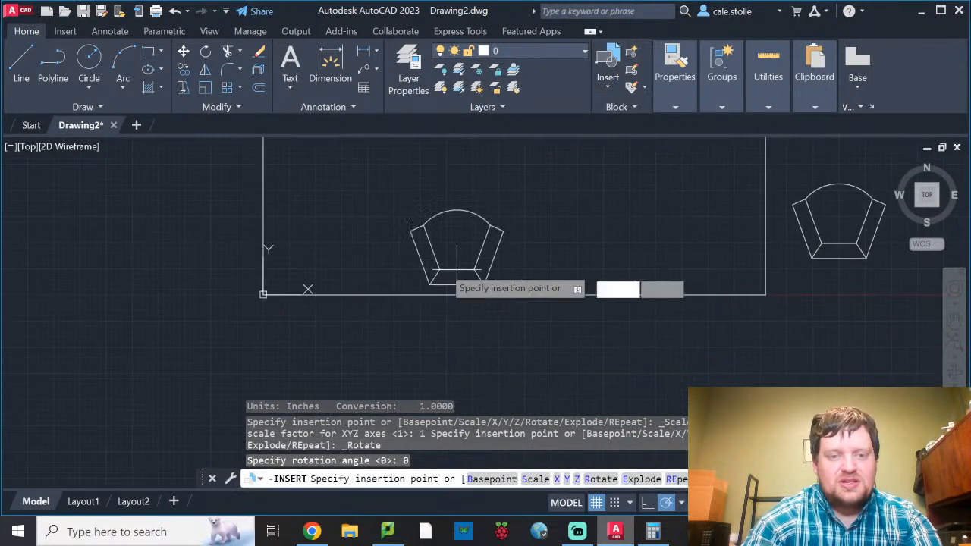
left_click(407, 266)
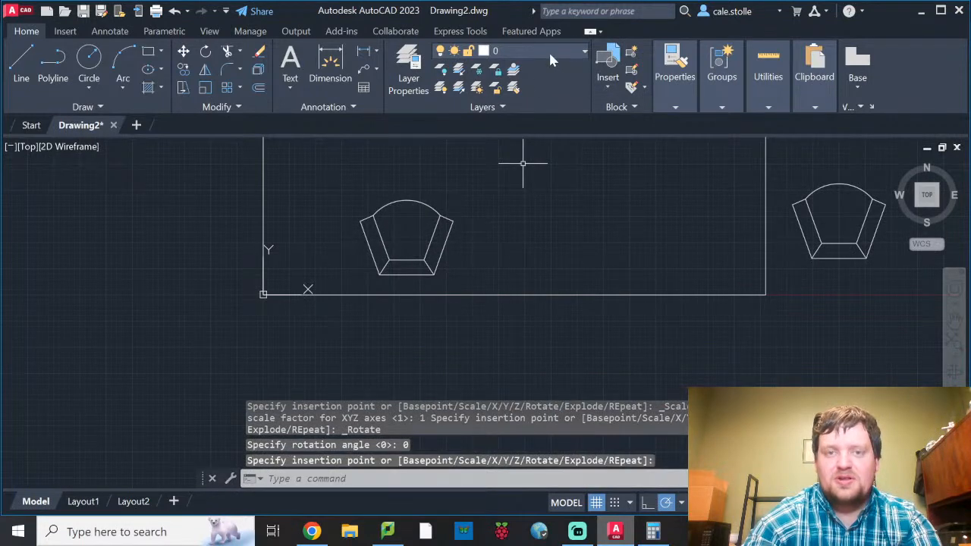
Insert a second Recliner block to the right of the first one inside the rectangle, level with it.
left_click(606, 68)
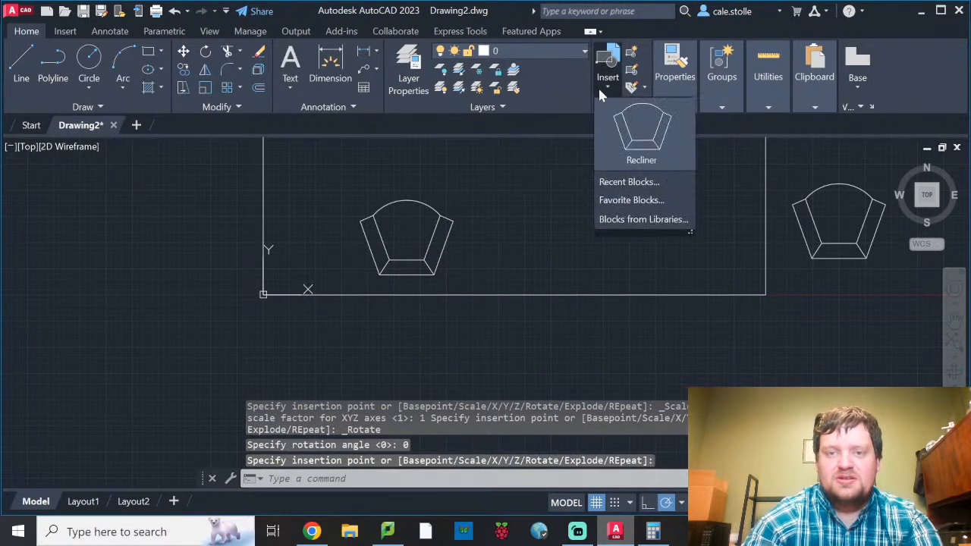
left_click(623, 132)
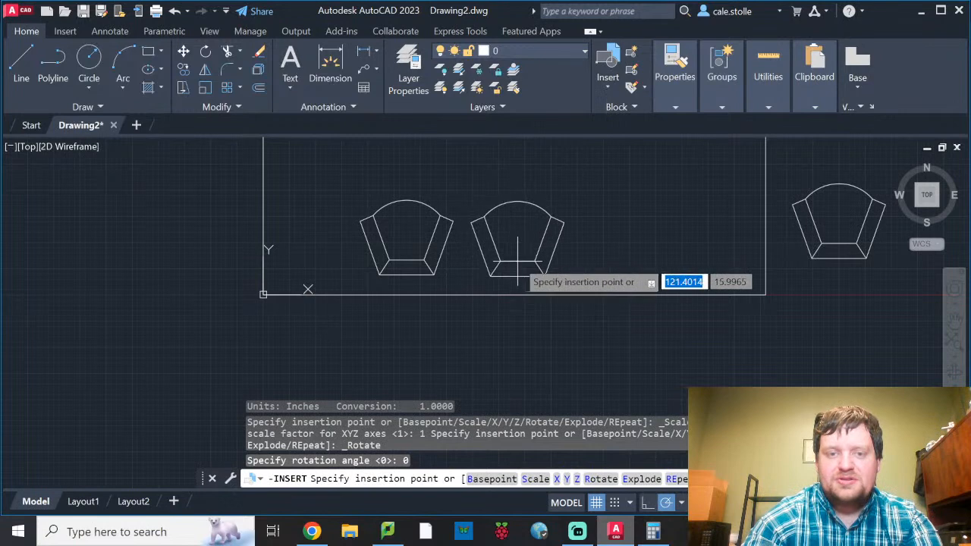
left_click(514, 261)
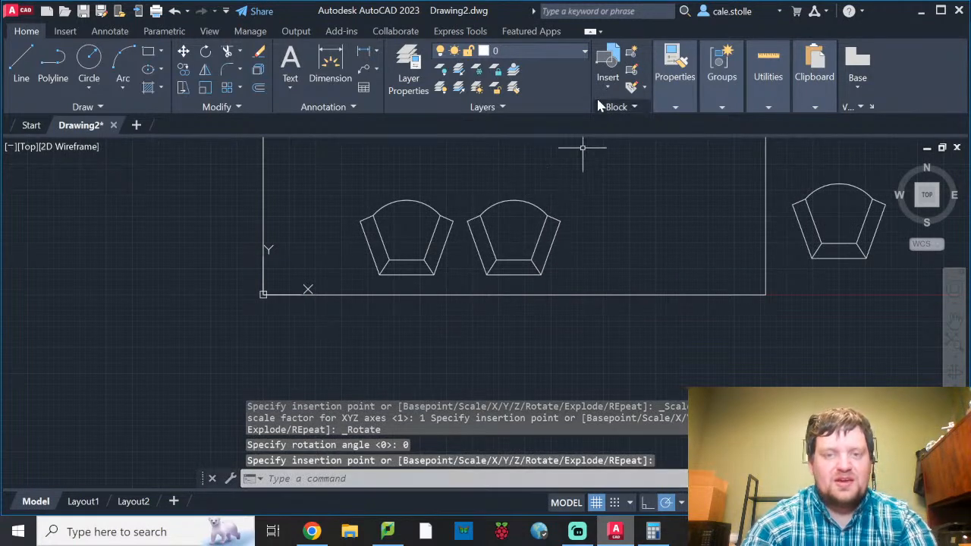
Look through the Documents folder for a block library source and leave without choosing one.
left_click(607, 72)
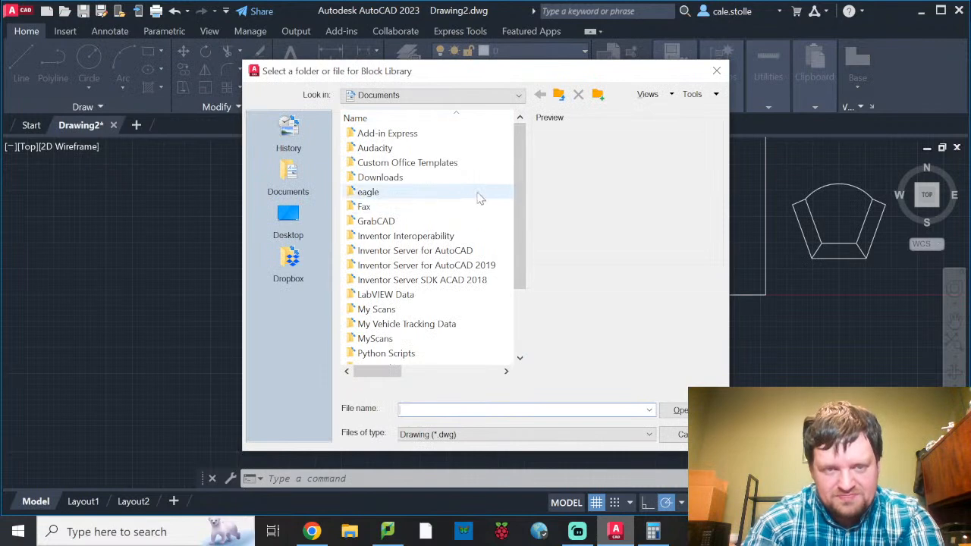
scroll(438, 218, "down", 2)
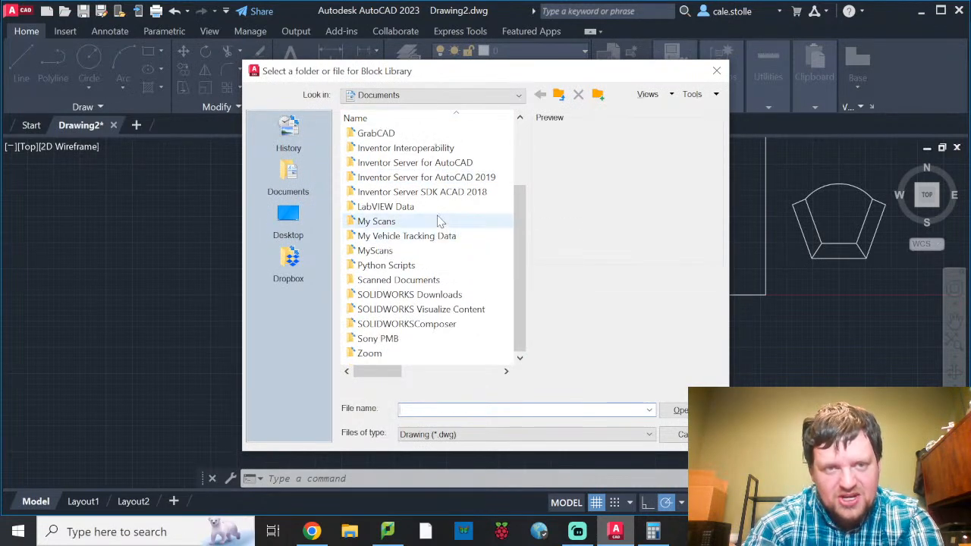
scroll(438, 220, "up", 2)
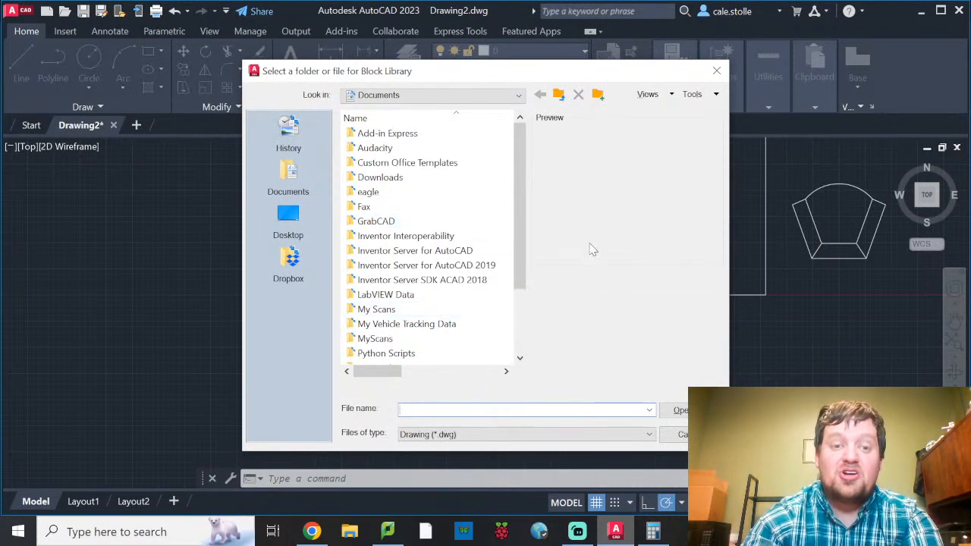
left_click(680, 434)
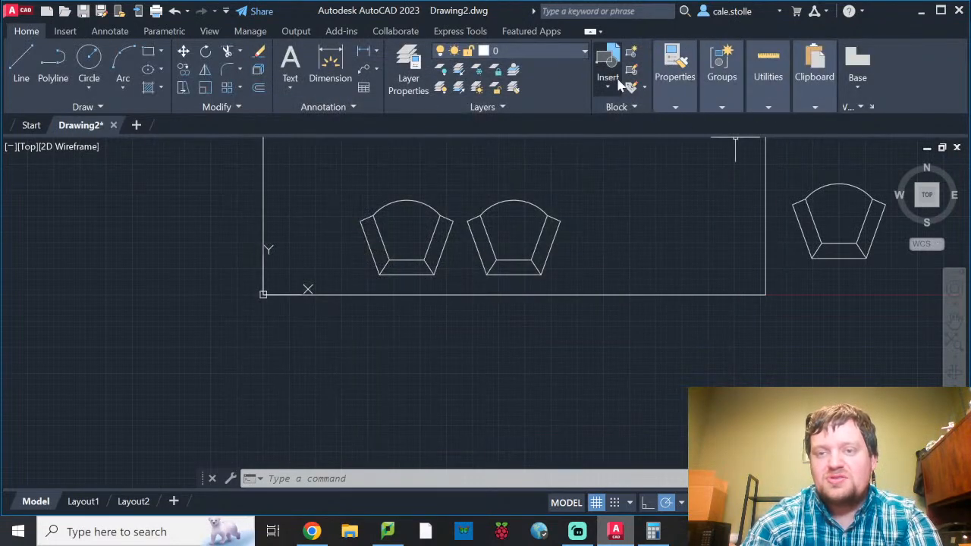
left_click(608, 80)
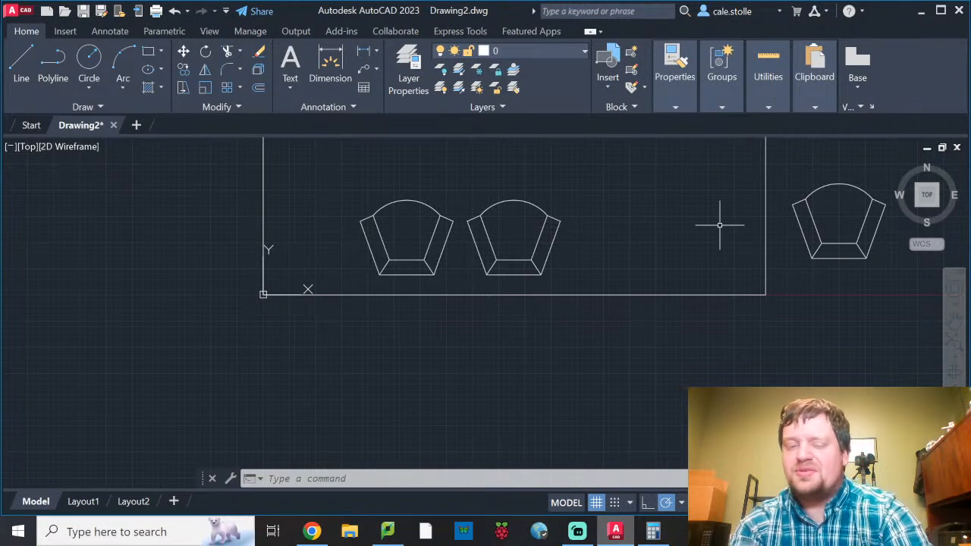
Delete the original recliner outside the rectangle, beyond its right edge.
scroll(693, 278, "down", 2)
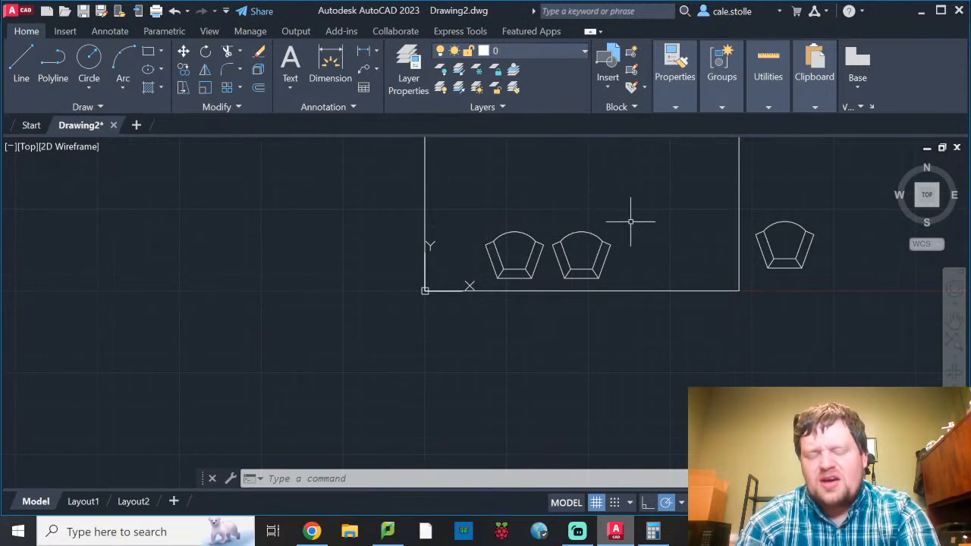
mouse_move(582, 210)
middle_mouse_down()
mouse_move(439, 237)
mouse_move(345, 284)
middle_mouse_up()
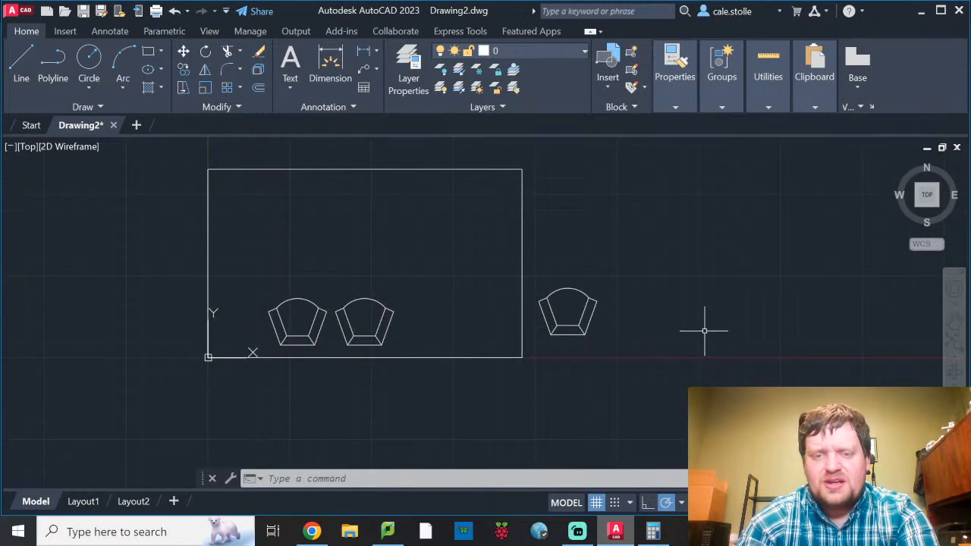
left_click(650, 363)
left_click(566, 265)
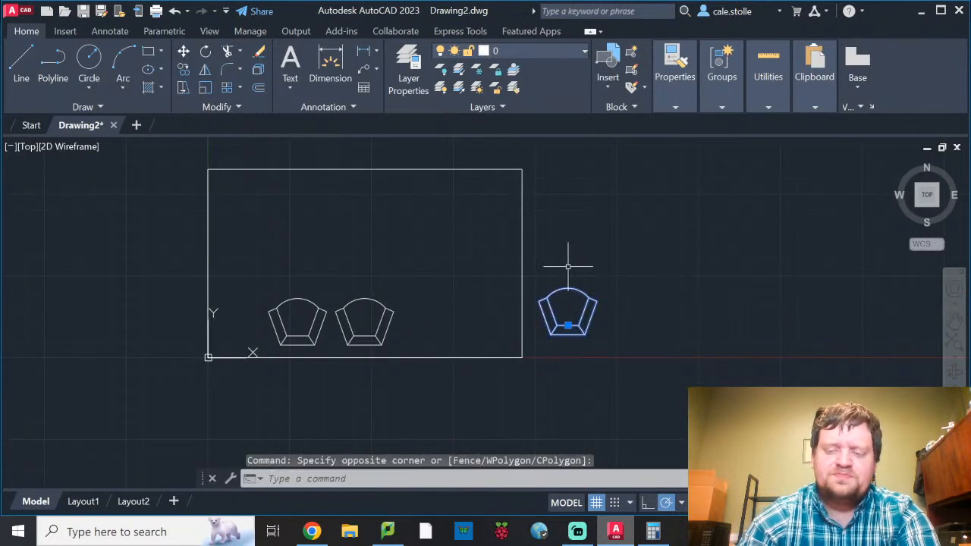
key("Delete")
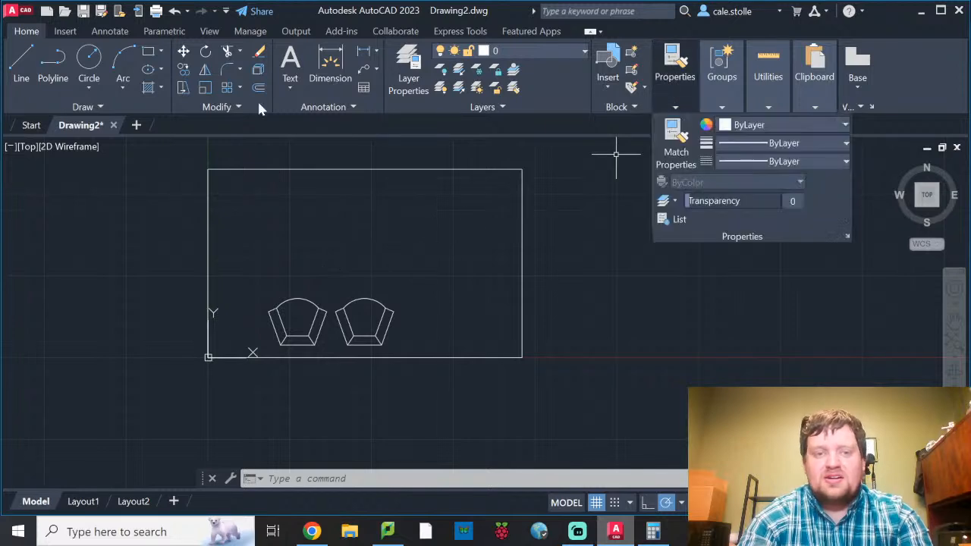
Draw a circle with a radius of about 4 inches to the right of the rectangle.
left_click(89, 61)
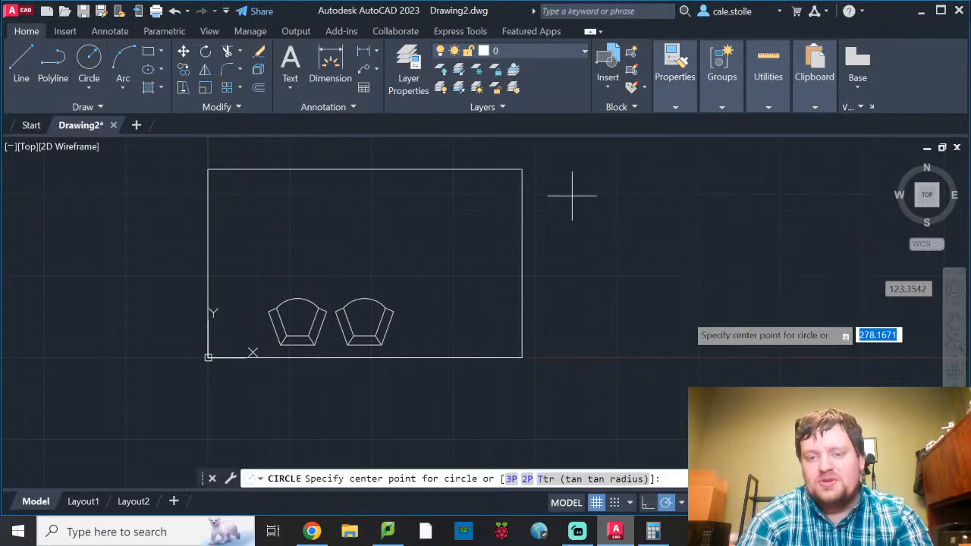
scroll(535, 321, "up", 4)
left_click(546, 332)
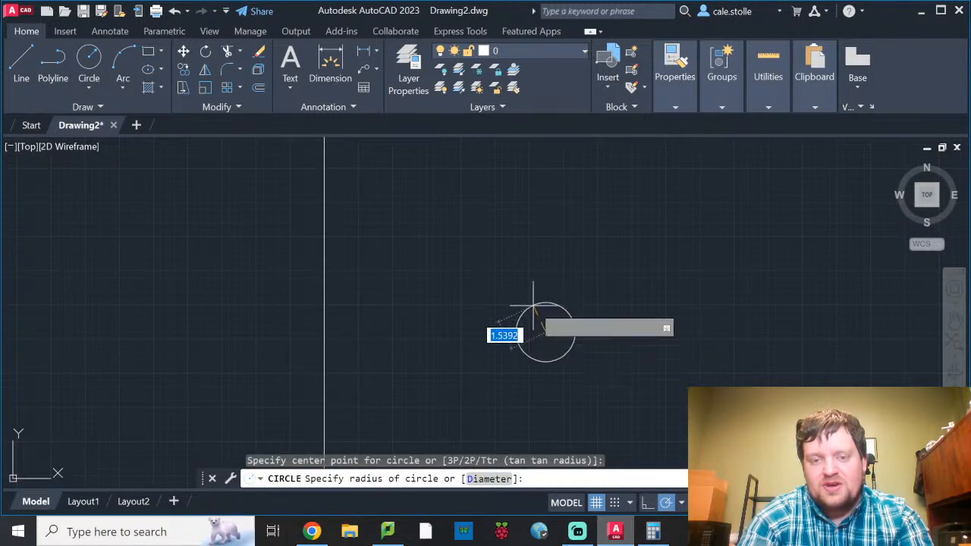
left_click(494, 317)
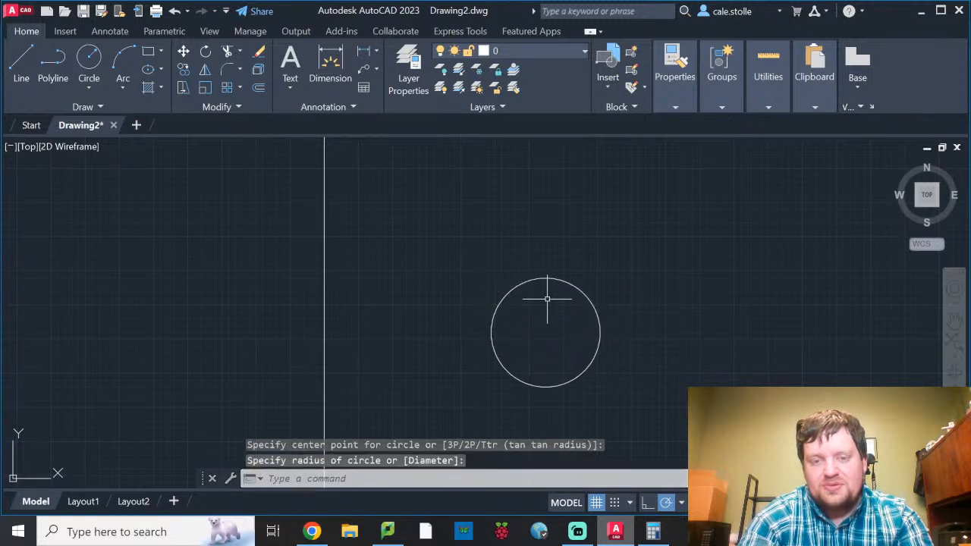
Draw a second circle on the existing circle's center with a matching radius of about 4 inches.
left_click(89, 60)
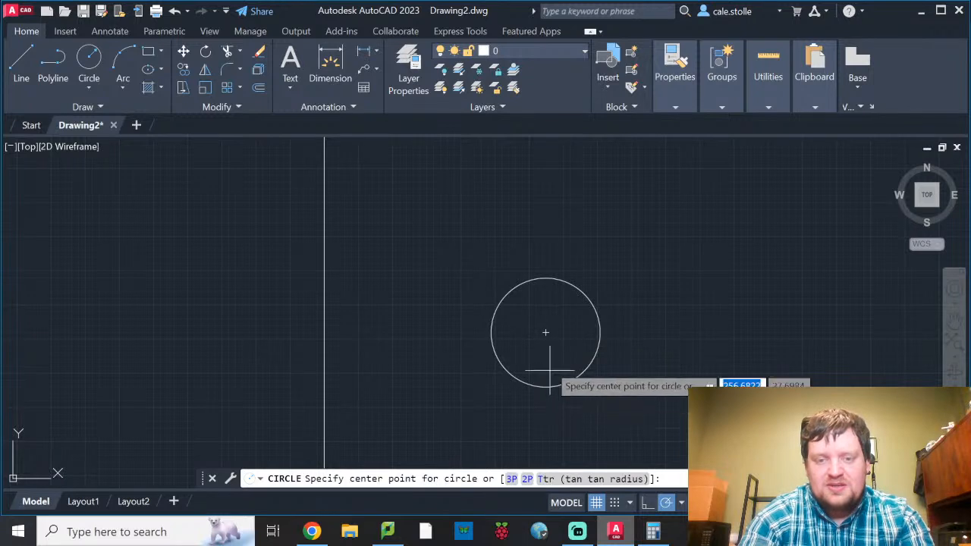
left_click(545, 332)
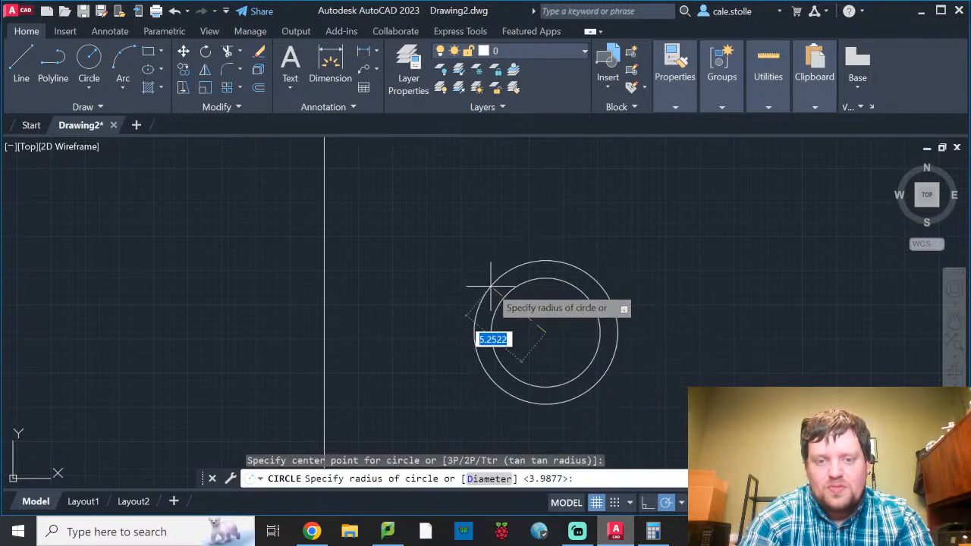
left_click(497, 288)
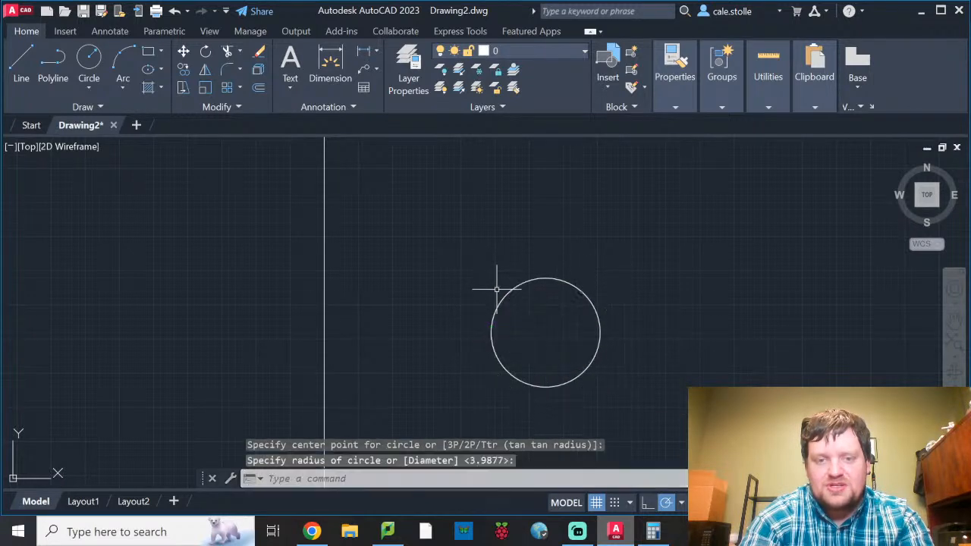
Stretch one of the two coincident circles outward from its left quadrant so it forms a narrow ring around the other.
key("Escape")
left_click(508, 289)
left_click(492, 333)
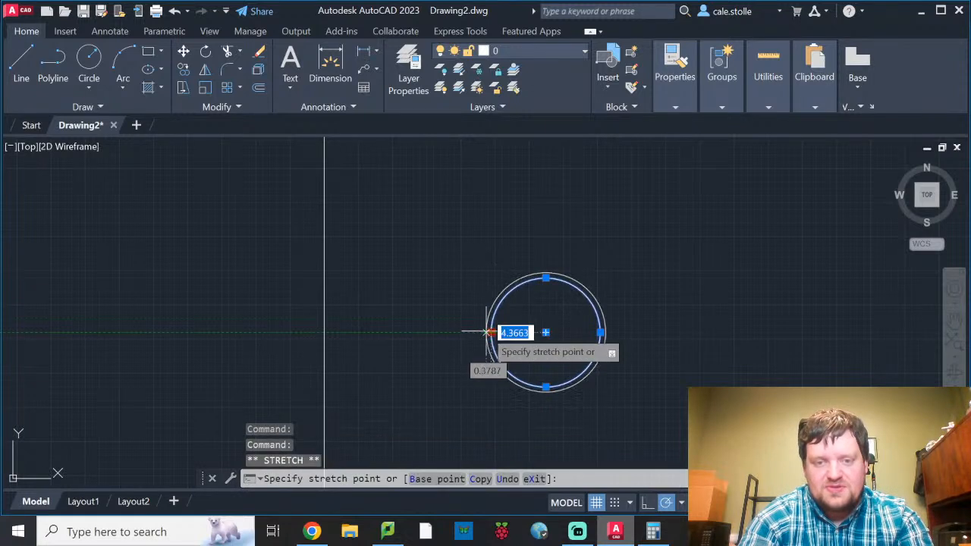
key("Escape")
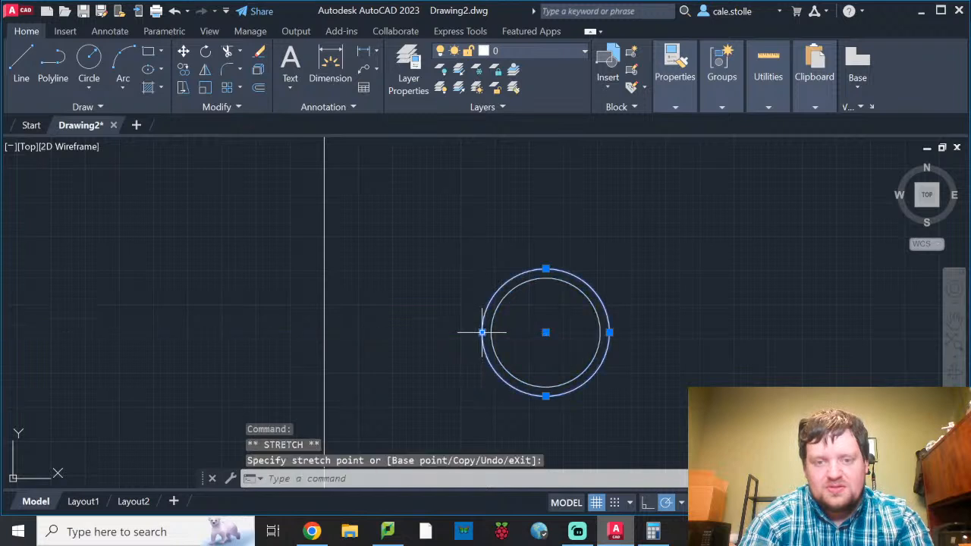
key("Escape")
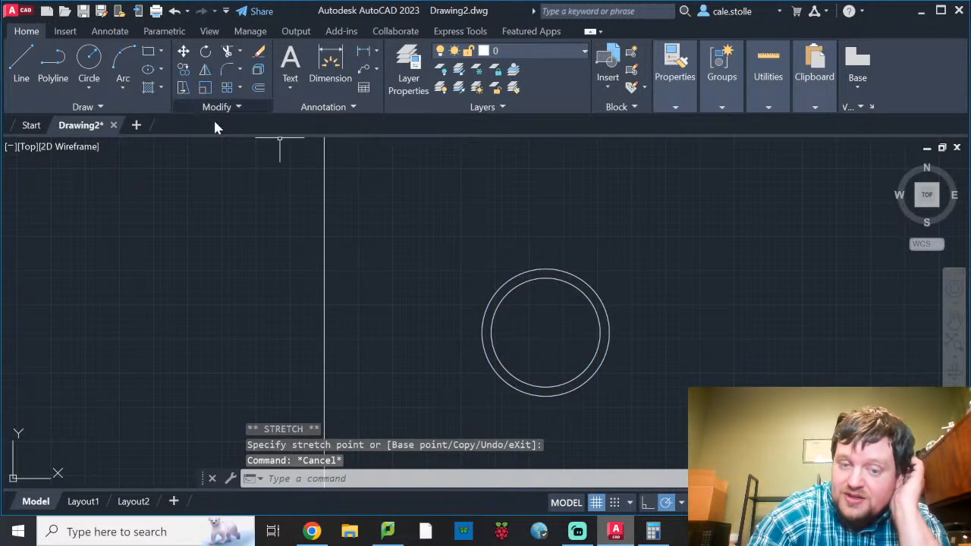
Draw a vertical line from the circles' shared center up to the top quadrant of the inner circle.
type("l")
key("Return")
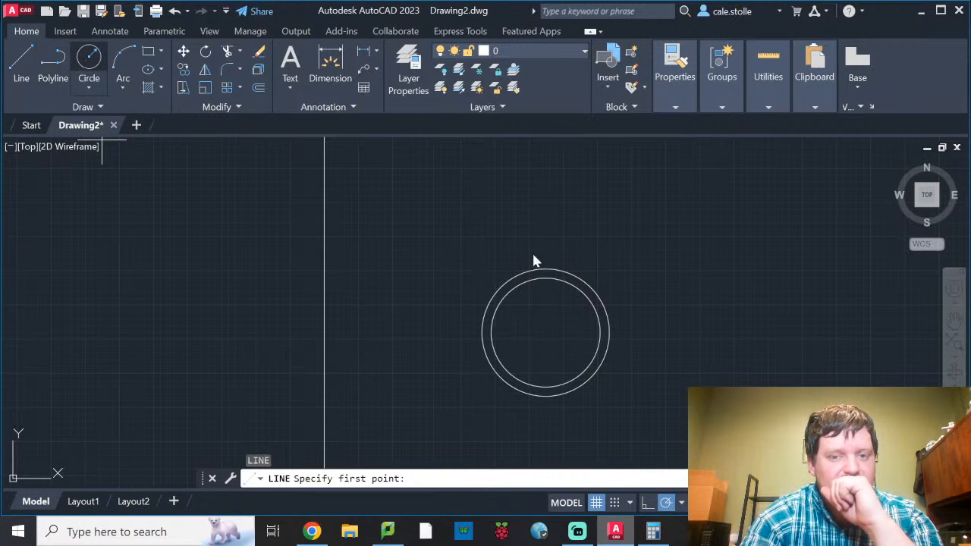
scroll(549, 357, "up", 2)
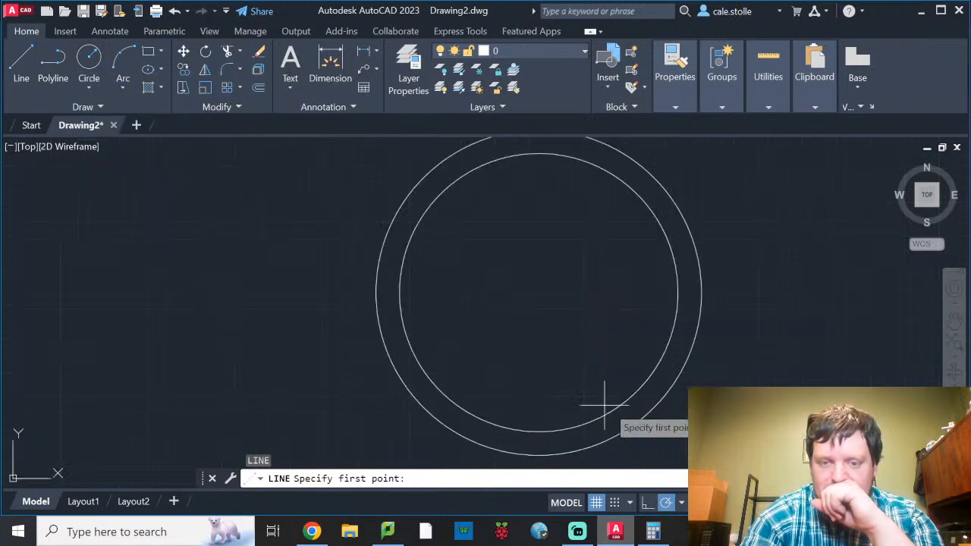
left_click(539, 291)
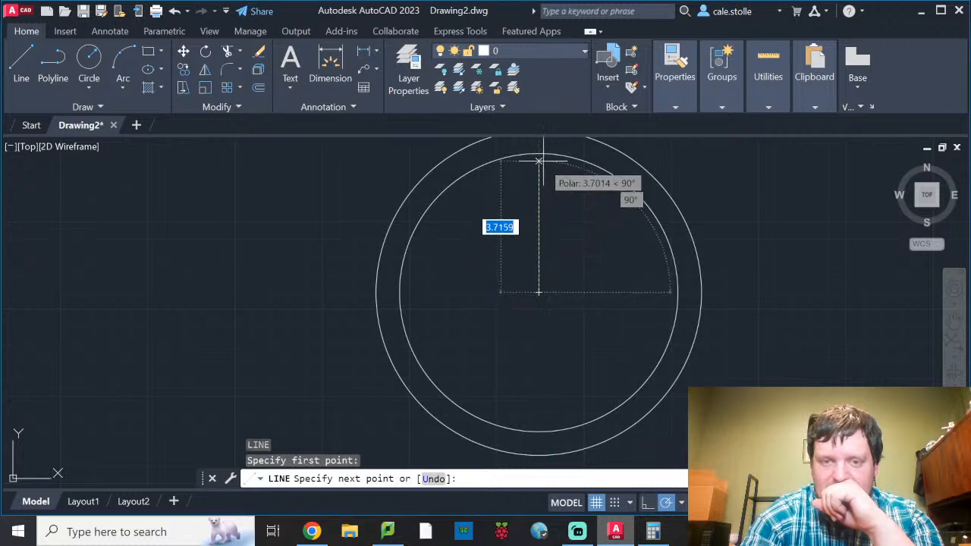
left_click(538, 154)
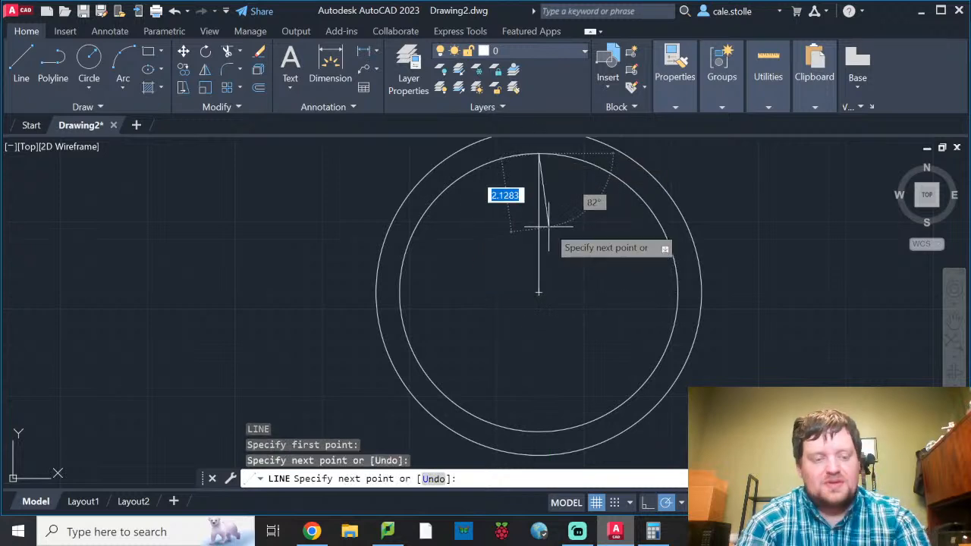
key("Escape")
key("Escape")
Create a polar array of the vertical line around the circles' center with 3 items.
left_click(685, 267)
left_click(514, 219)
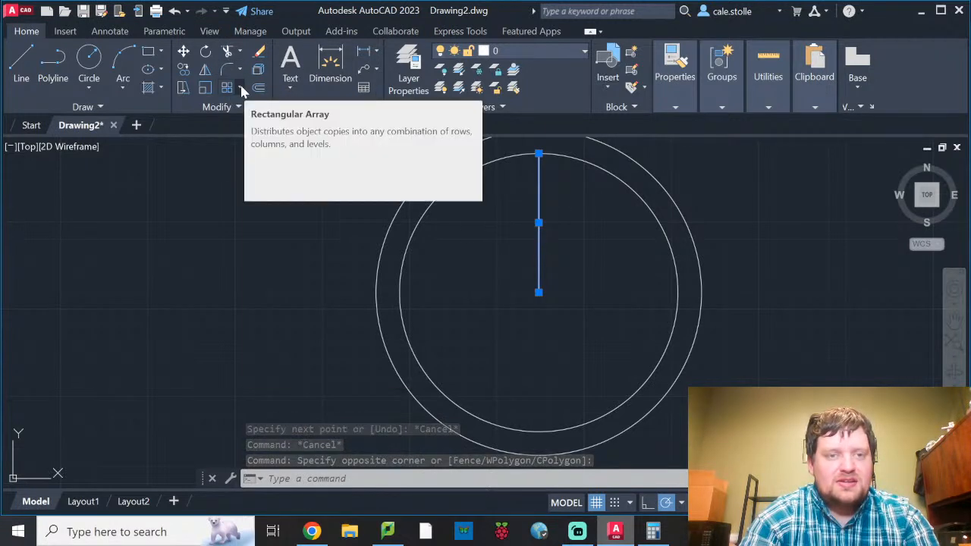
left_click(239, 88)
left_click(273, 174)
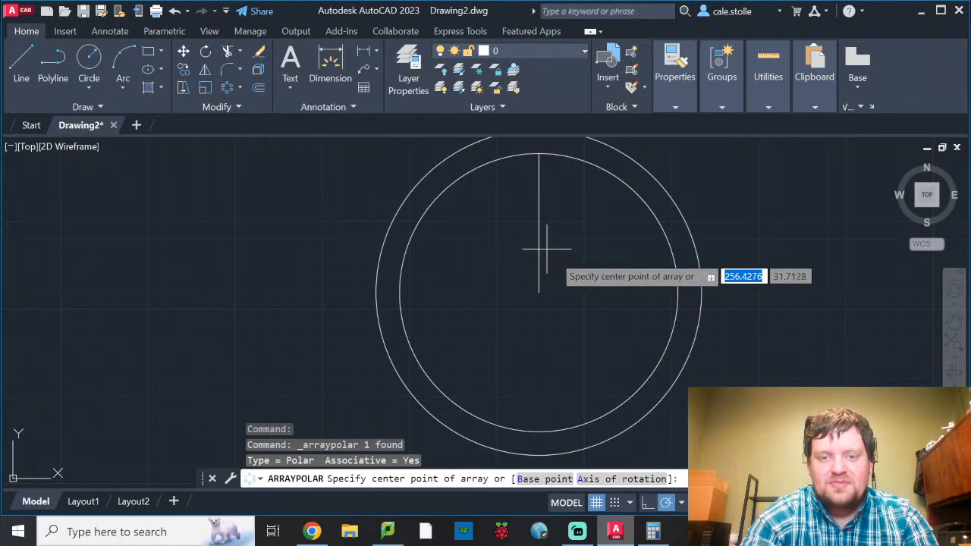
left_click(539, 292)
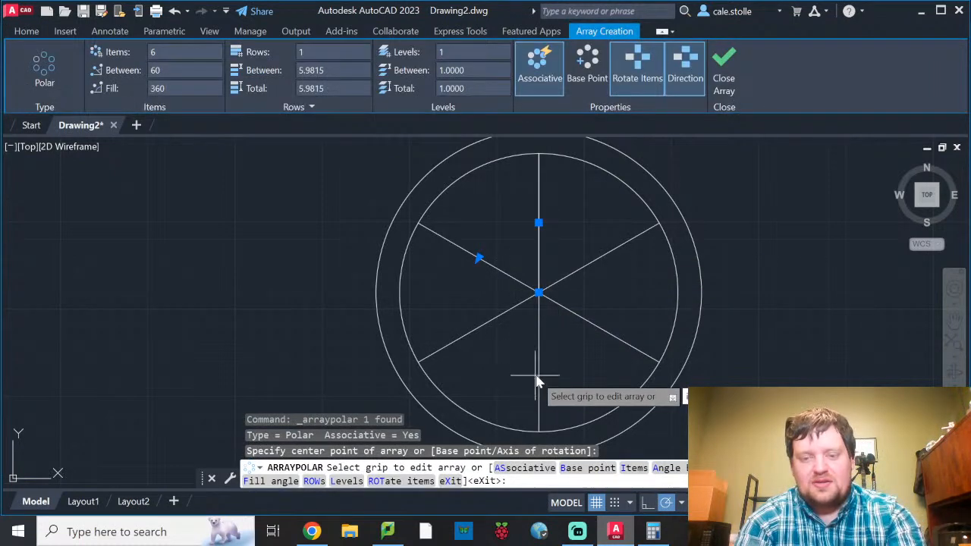
type("i")
key("Return")
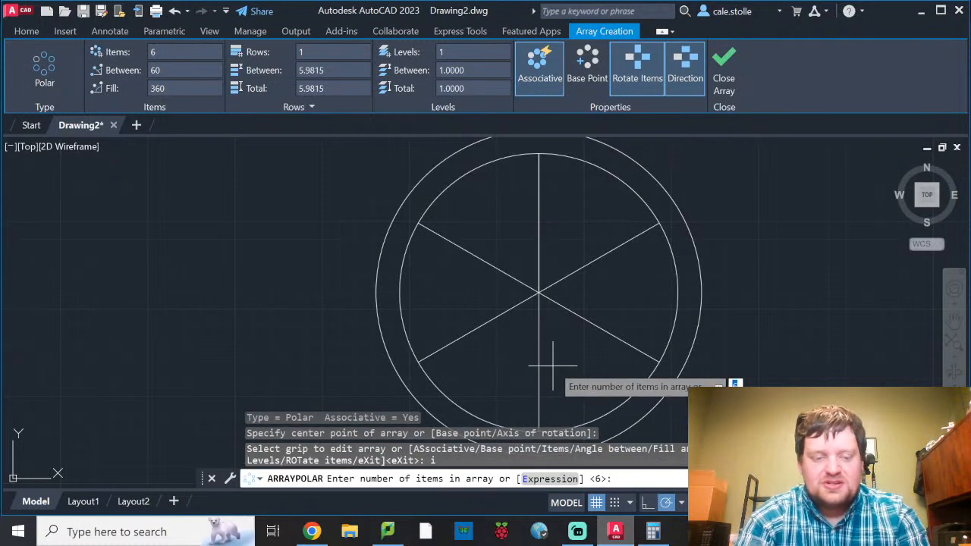
type("3")
key("Return")
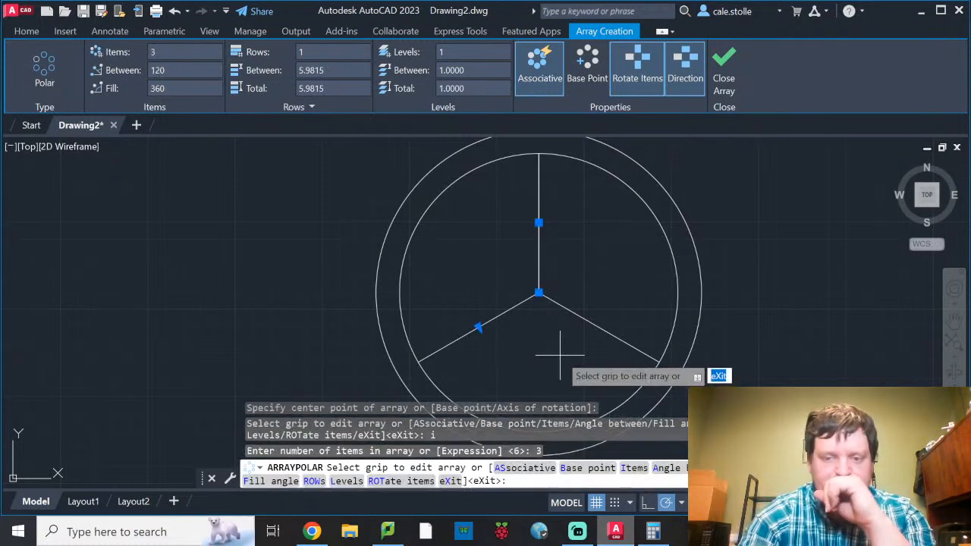
key("Return")
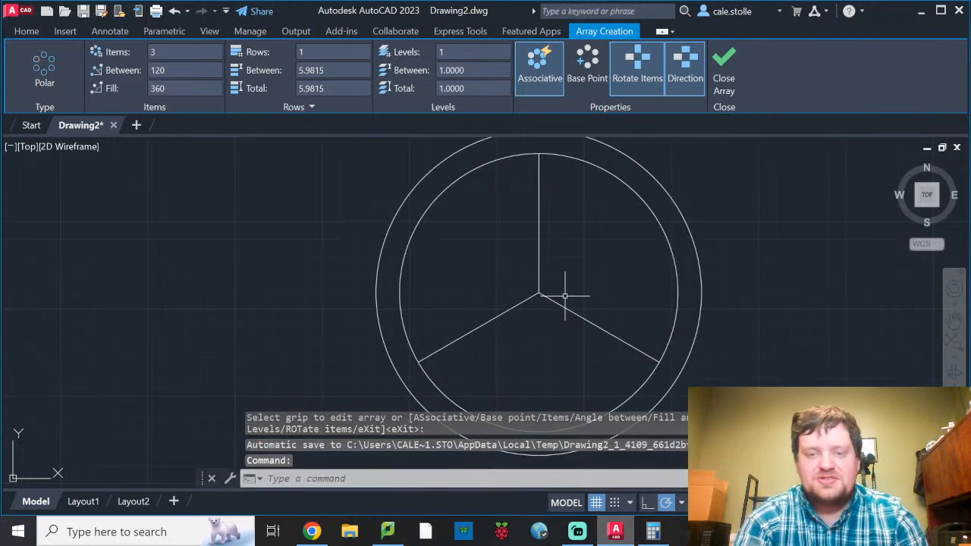
Define the two circles and the arrayed spokes as a block named Lamp, with its base point at the circles' center.
scroll(532, 332, "down", 8)
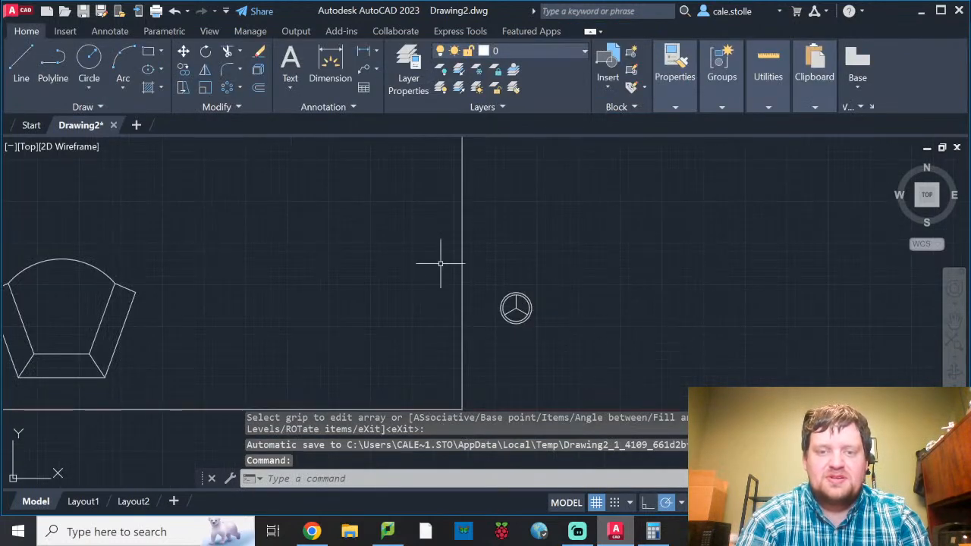
scroll(496, 335, "up", 6)
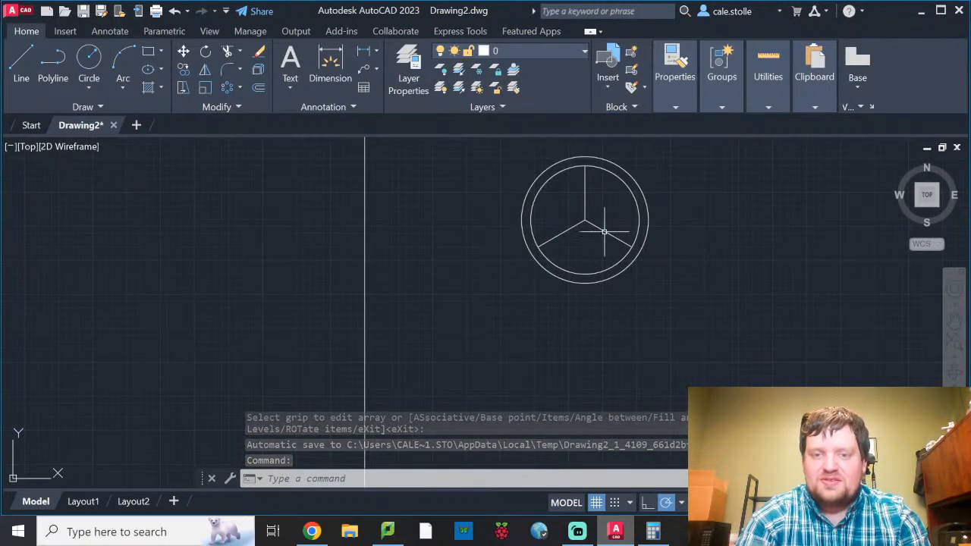
mouse_move(554, 282)
middle_mouse_down()
mouse_move(552, 296)
mouse_move(472, 367)
middle_mouse_up()
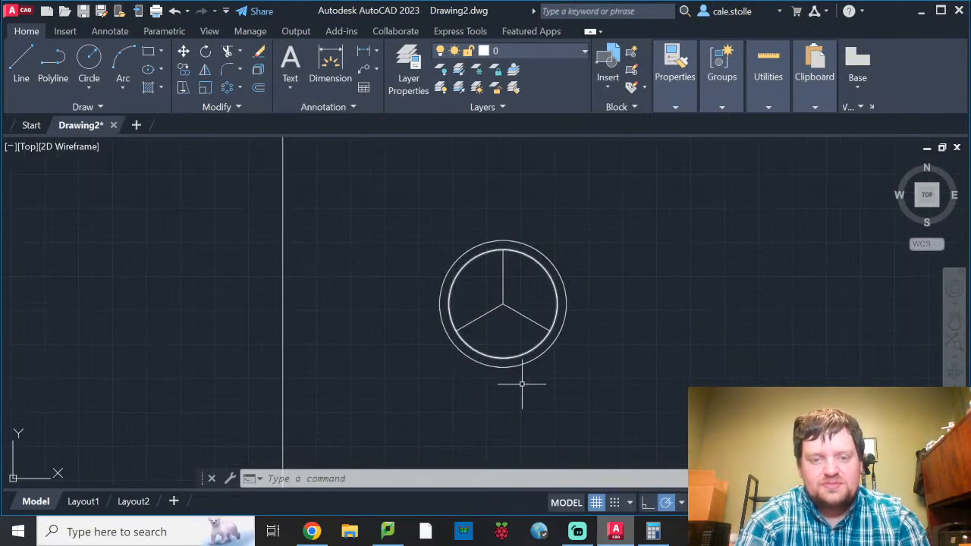
scroll(531, 379, "down", 6)
left_click(575, 394)
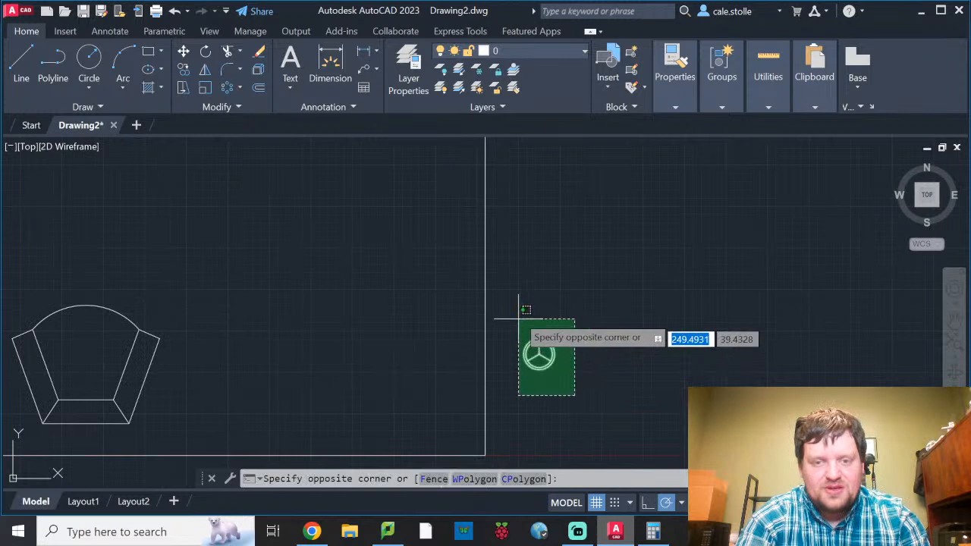
left_click(513, 314)
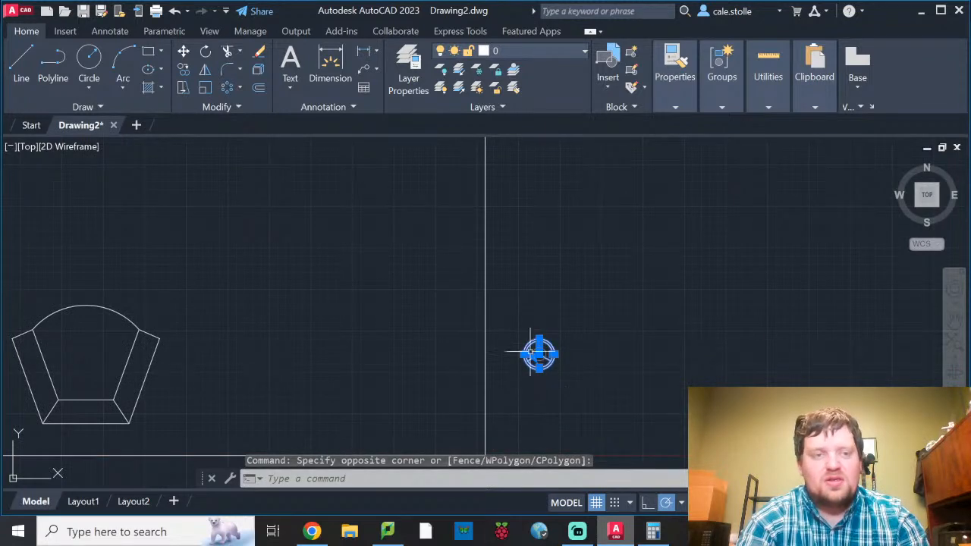
left_click(632, 53)
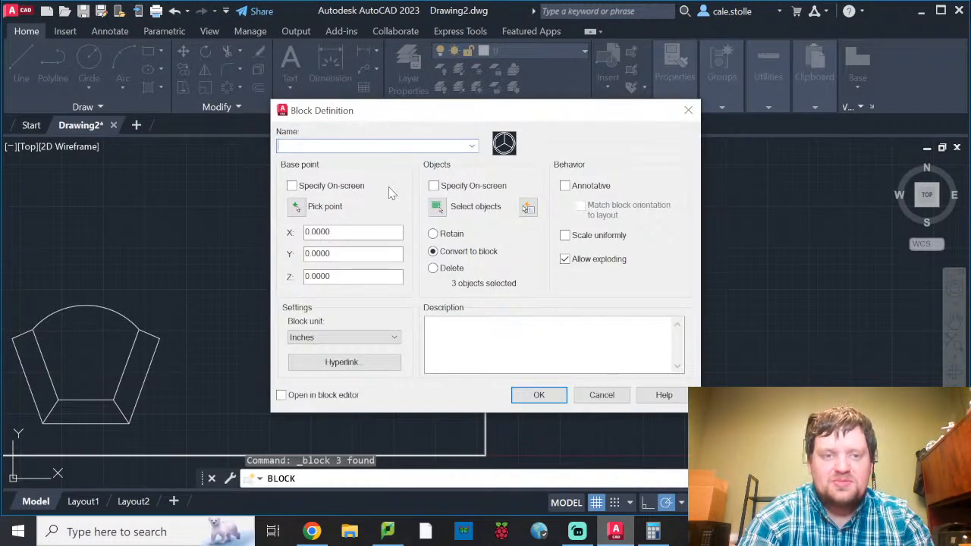
type("Lamp")
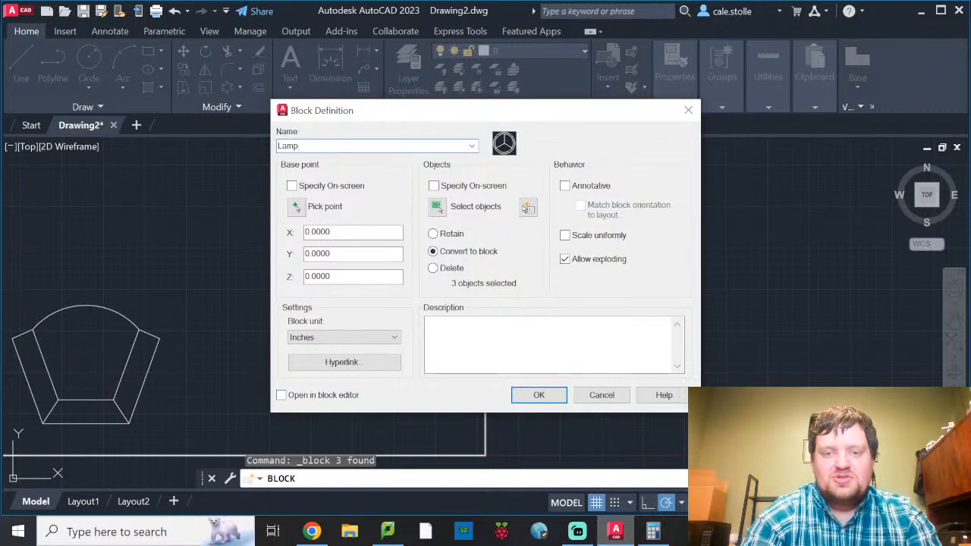
left_click(297, 207)
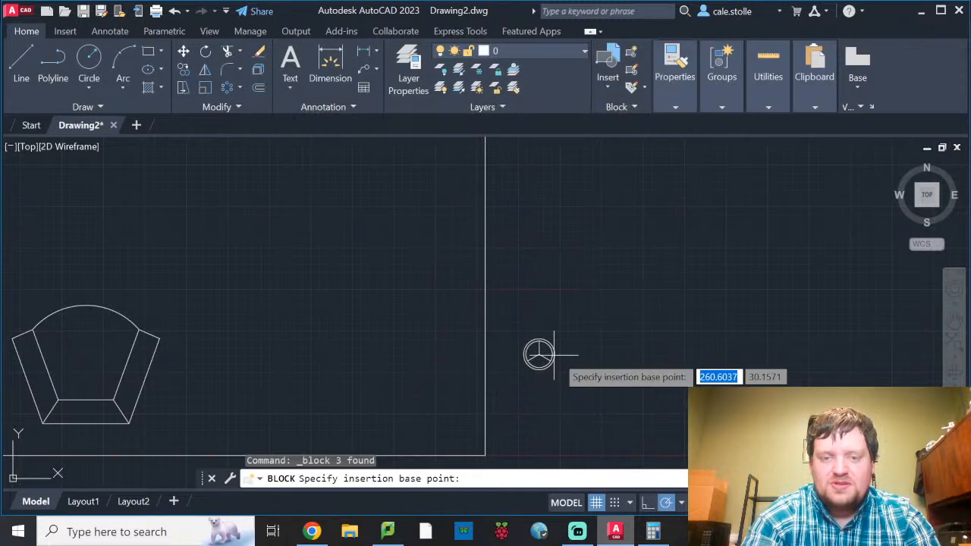
scroll(551, 353, "up", 5)
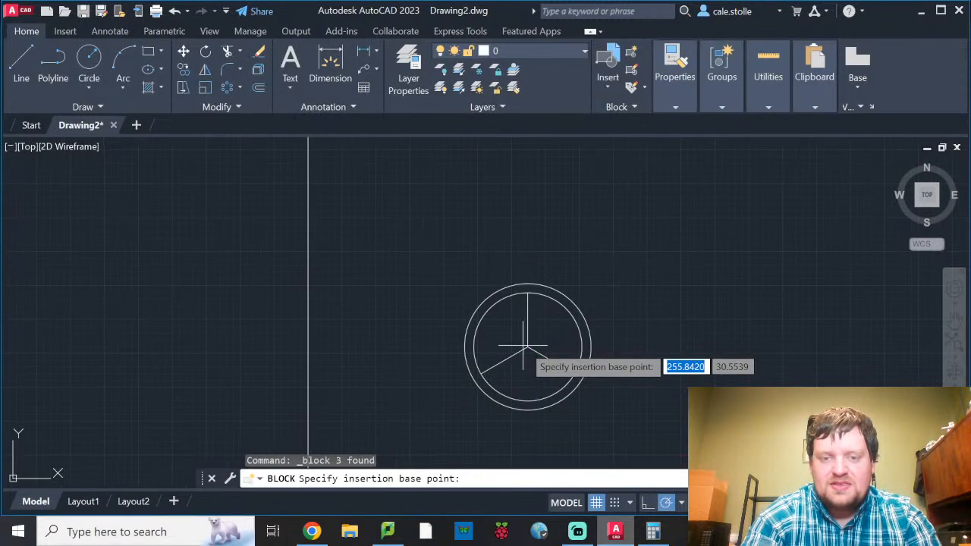
left_click(527, 347)
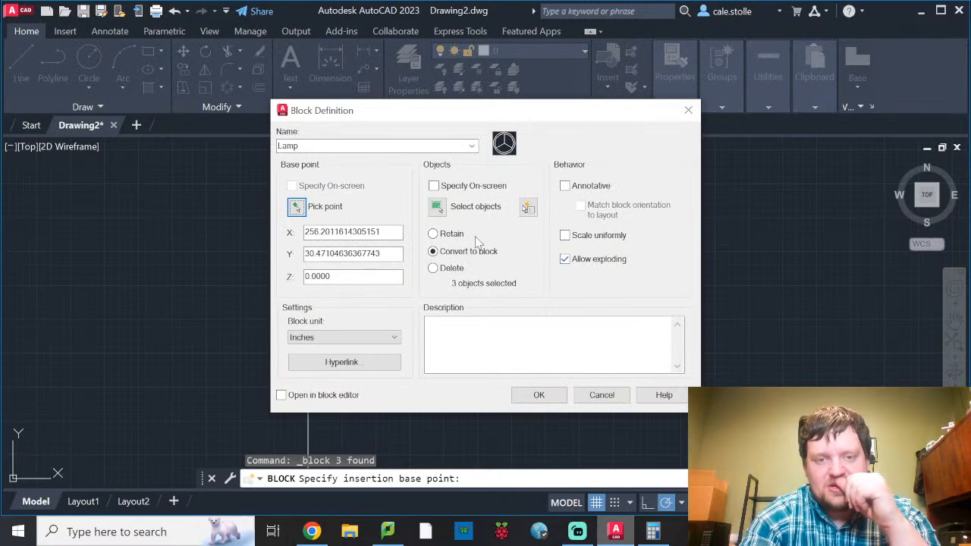
left_click(538, 396)
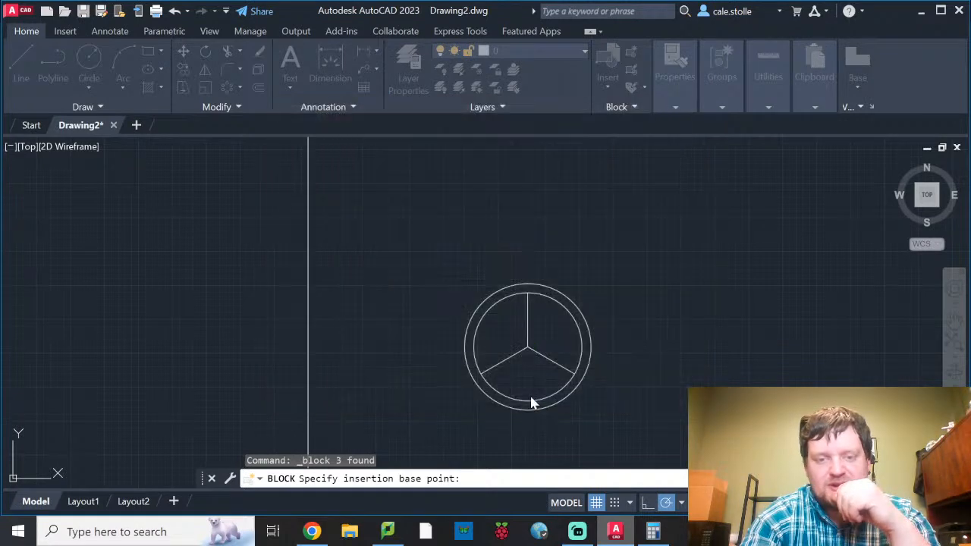
Insert a Lamp block inside the room just right of the right recliner, near the recliner's front edge.
scroll(516, 292, "down", 5)
scroll(498, 281, "up", 3)
mouse_move(531, 286)
middle_mouse_down()
mouse_move(451, 290)
mouse_move(569, 300)
middle_mouse_up()
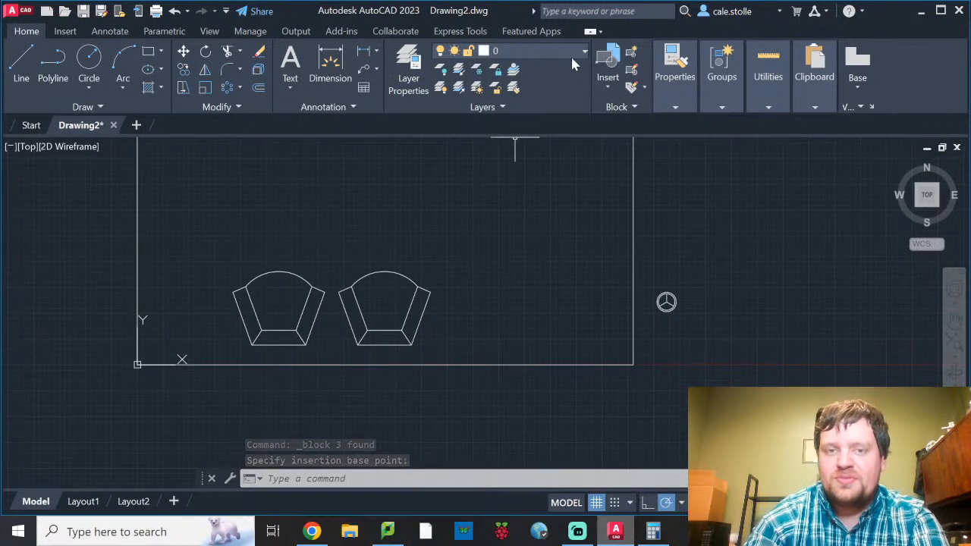
left_click(608, 83)
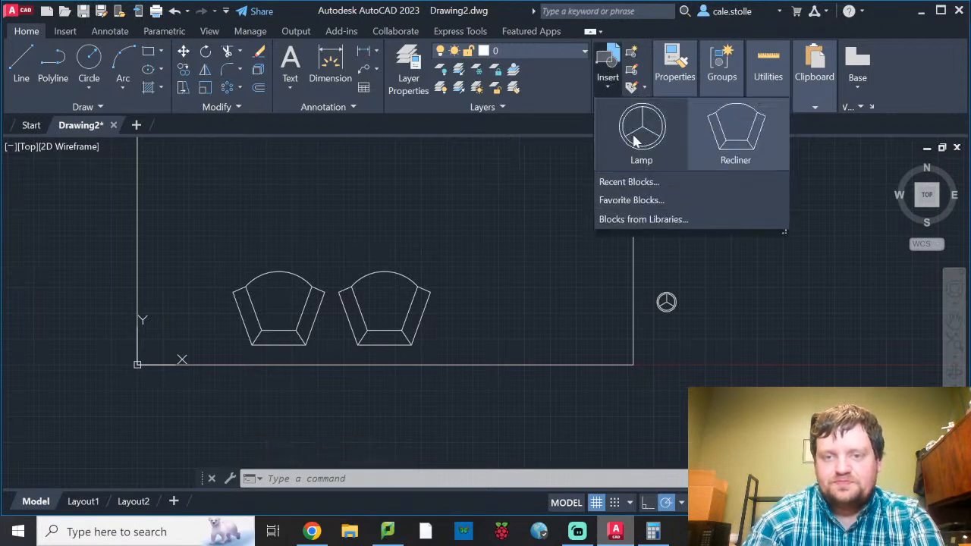
left_click(658, 151)
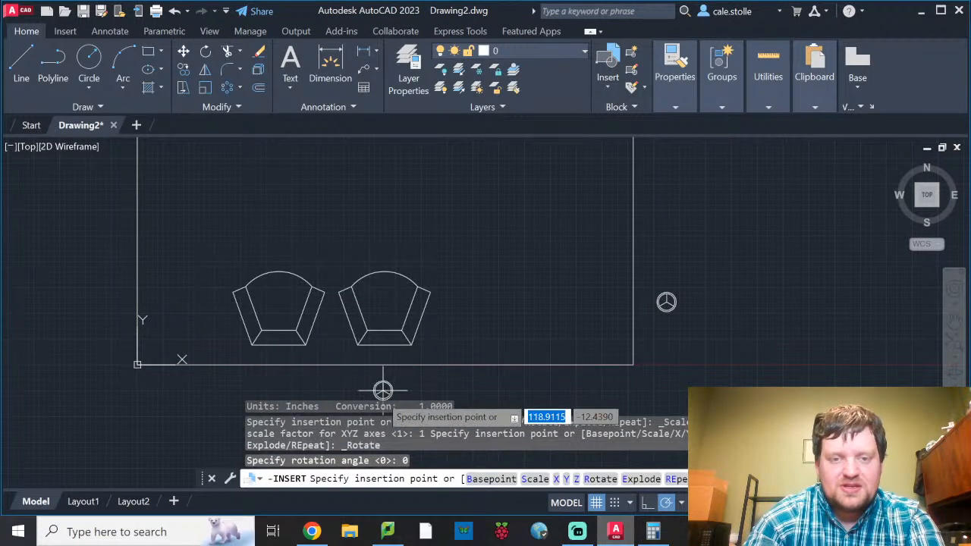
left_click(450, 336)
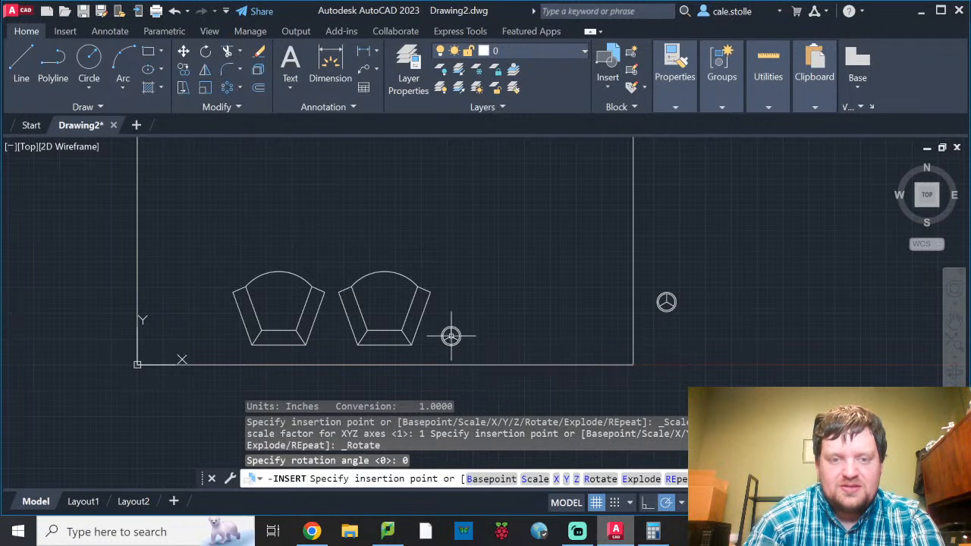
Insert another Lamp block just left of the left recliner, level with the lamp on the other side.
left_click(607, 72)
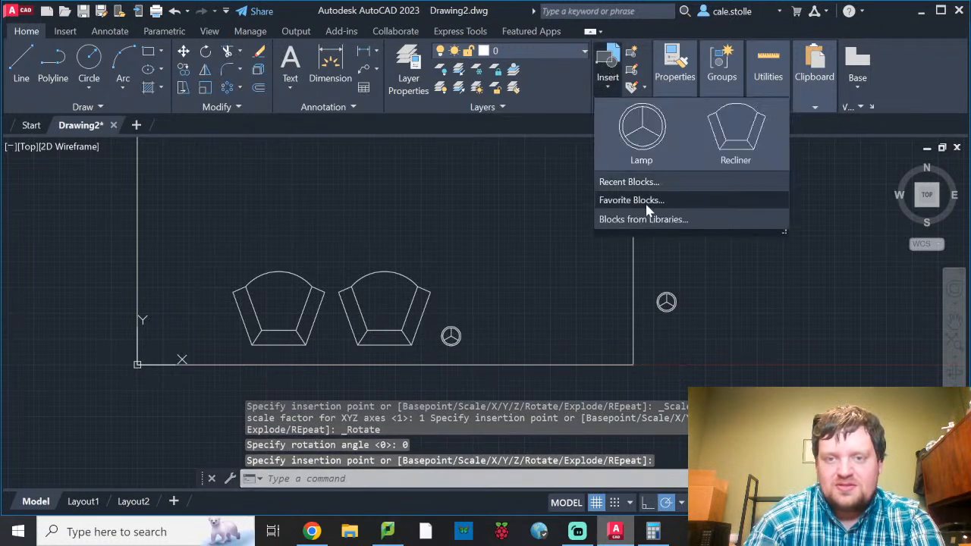
left_click(653, 156)
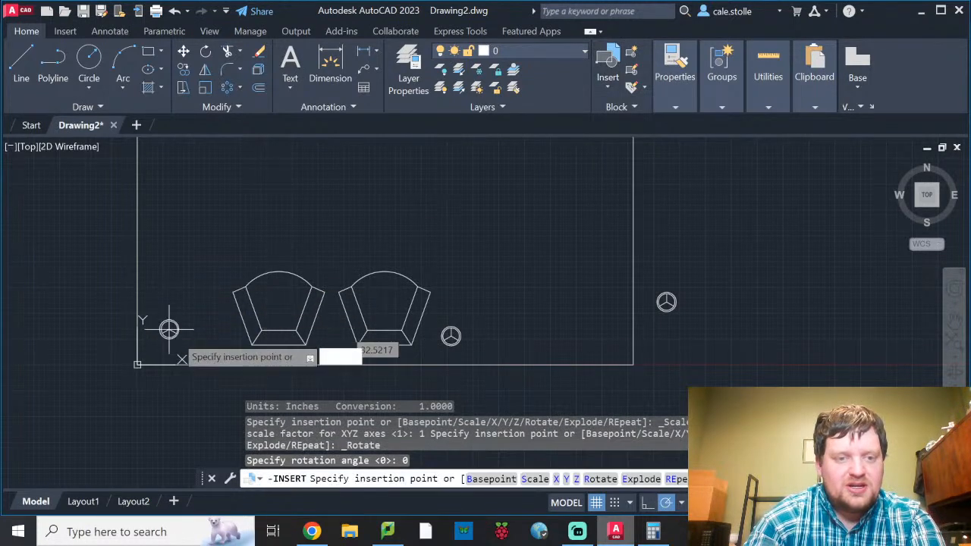
left_click(212, 336)
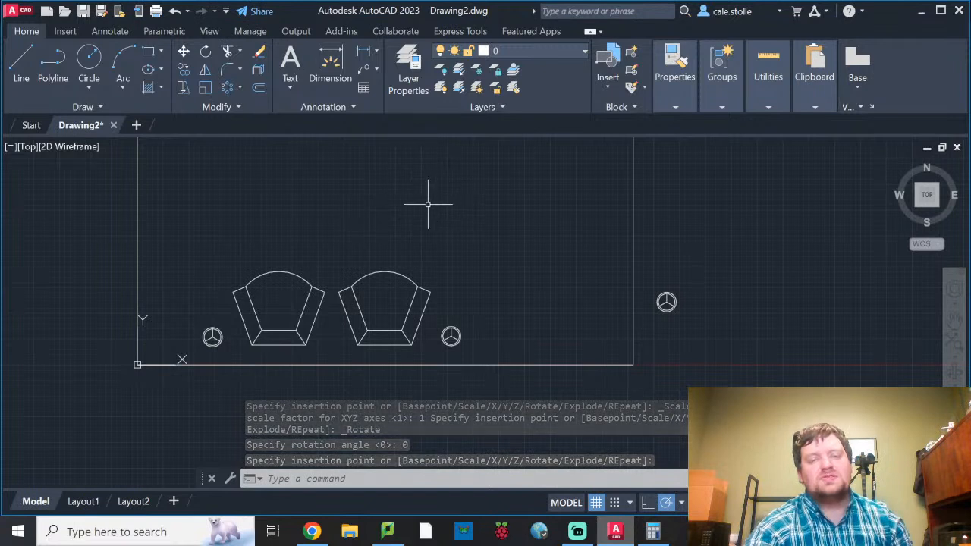
middle_click_drag(397, 266, 447, 368)
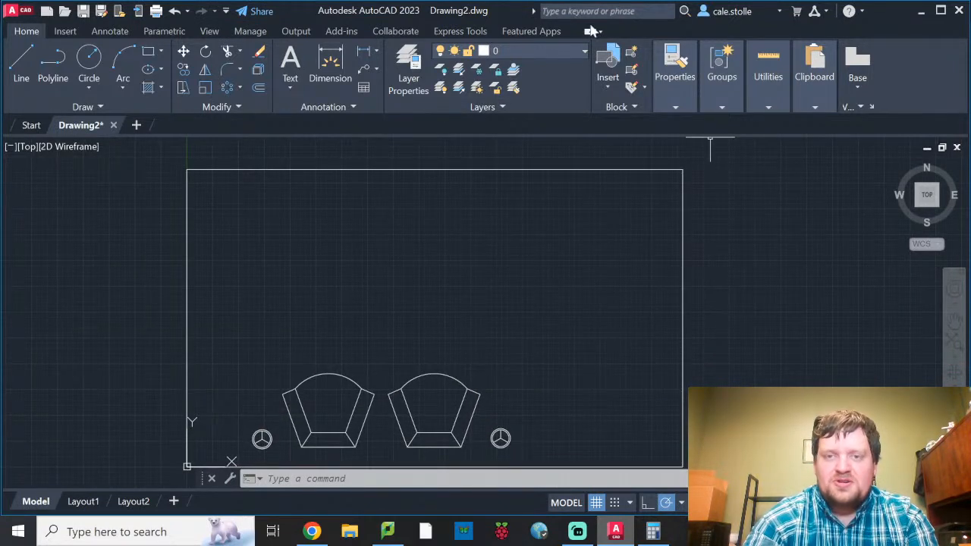
Insert one Lamp block in the room's upper-left corner and another in its upper-right corner.
left_click(613, 65)
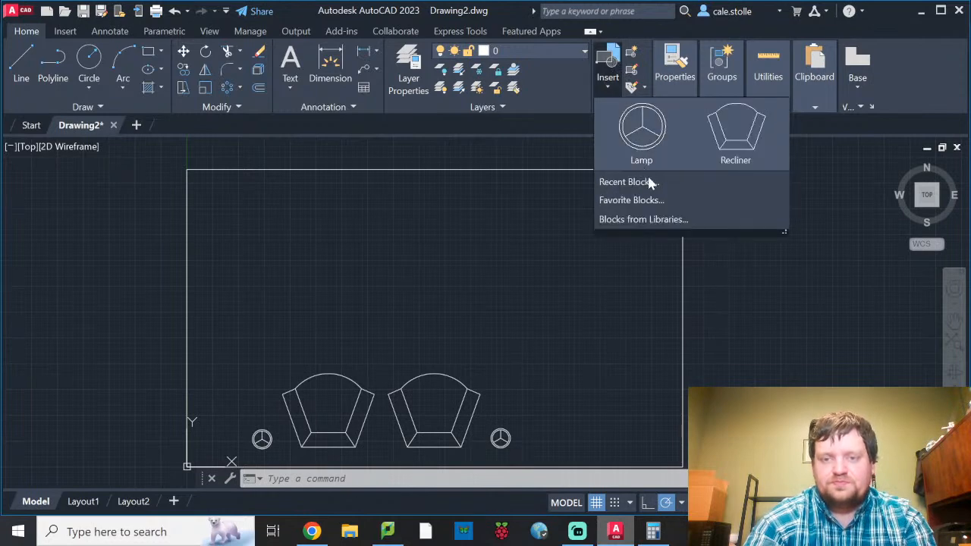
left_click(643, 160)
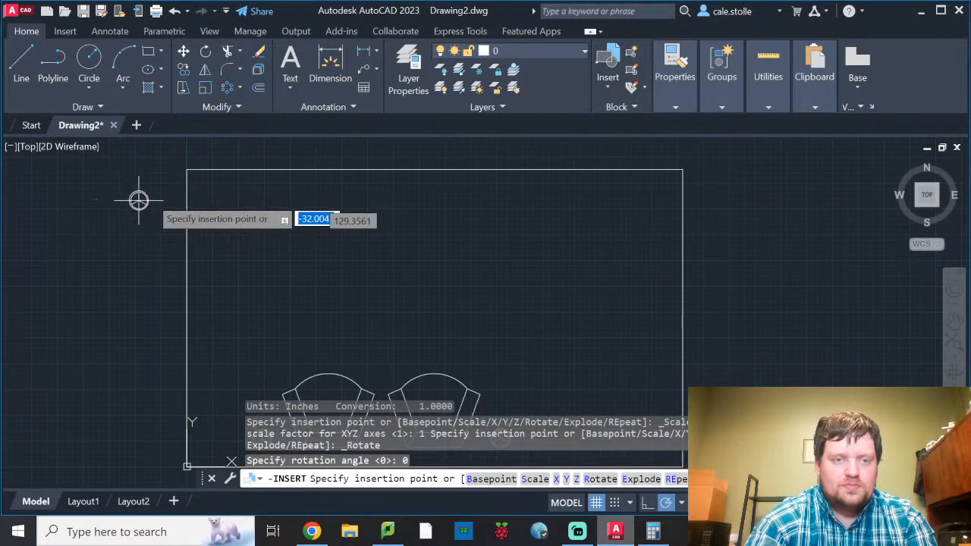
left_click(212, 189)
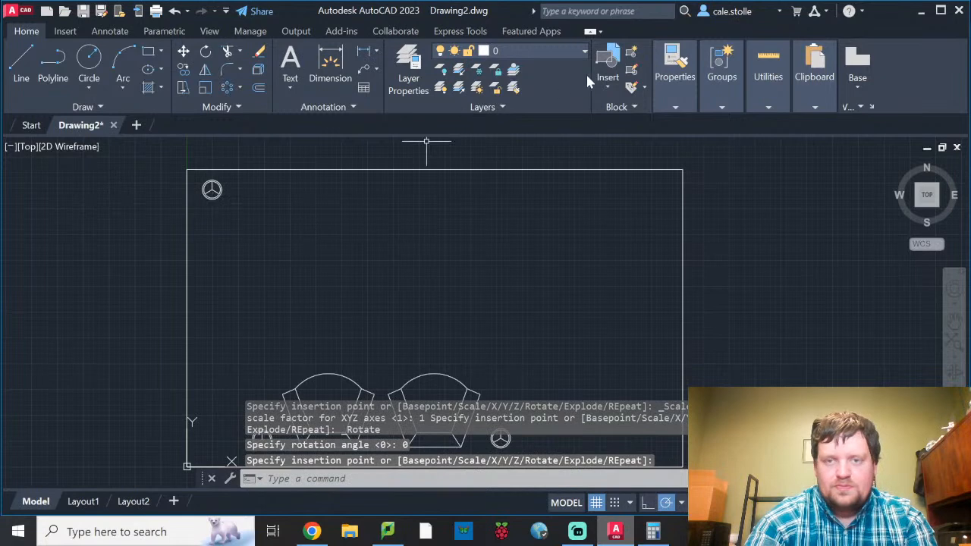
left_click(613, 65)
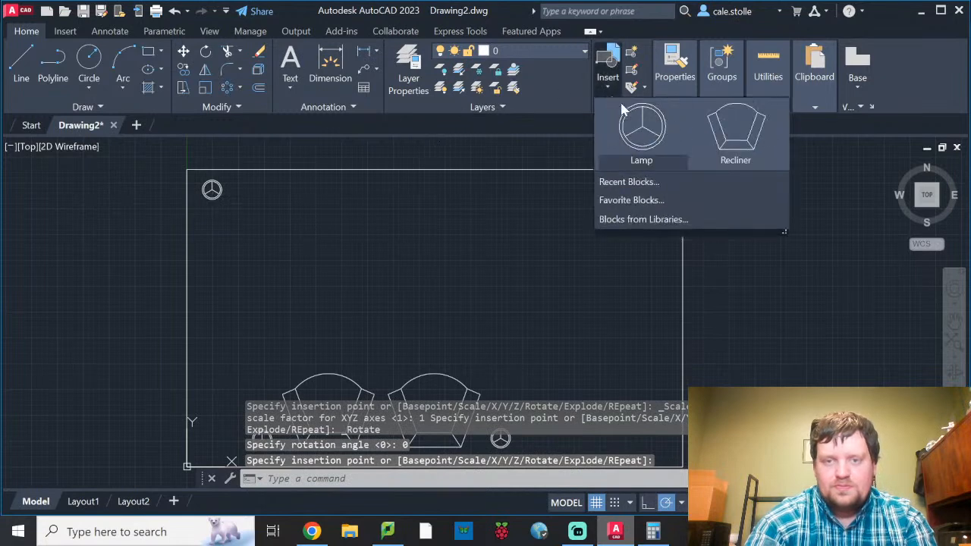
left_click(643, 156)
left_click(659, 195)
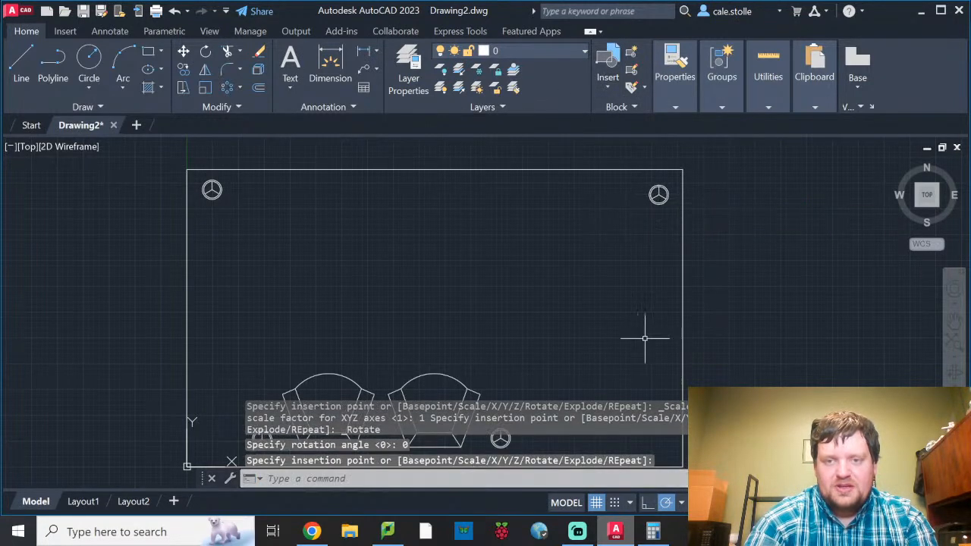
key("Escape")
key("Escape")
Delete the stray original lamp lying outside the room, just beyond its right wall.
scroll(657, 299, "down", 2)
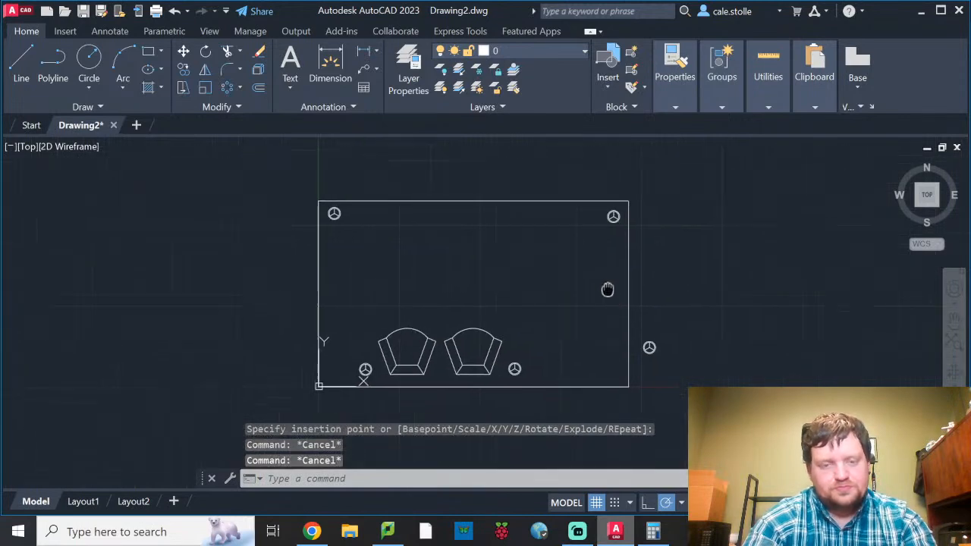
middle_click_drag(657, 299, 580, 250)
left_click(619, 287)
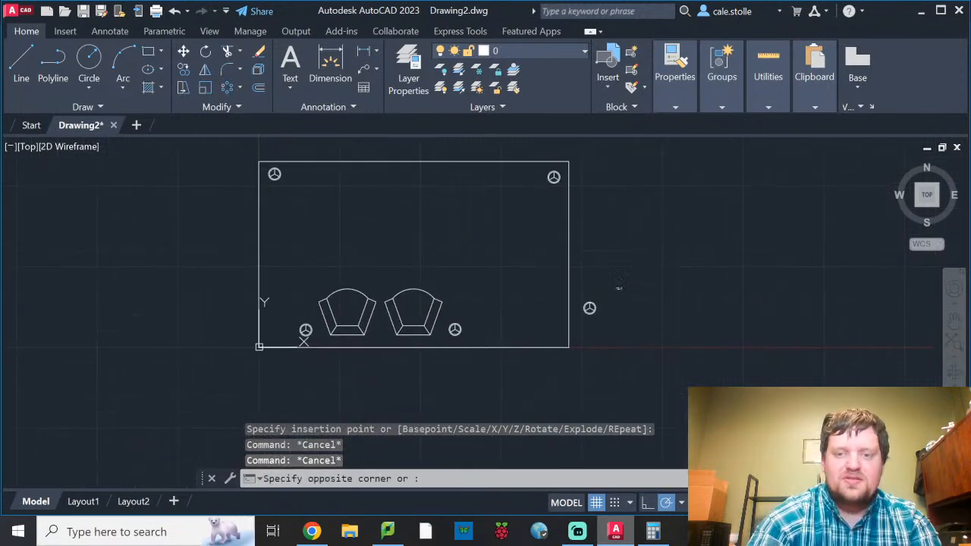
left_click(581, 343)
key("Delete")
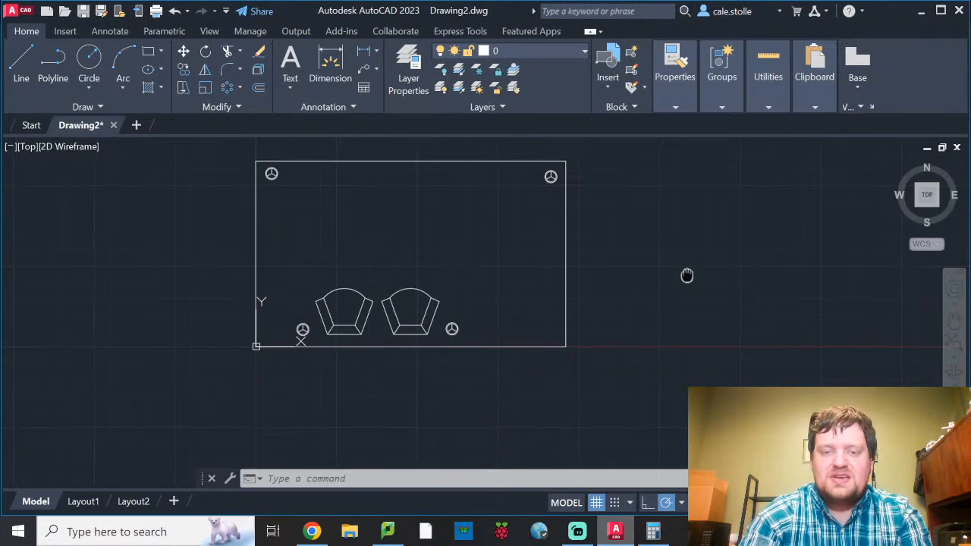
middle_click_drag(687, 275, 511, 256)
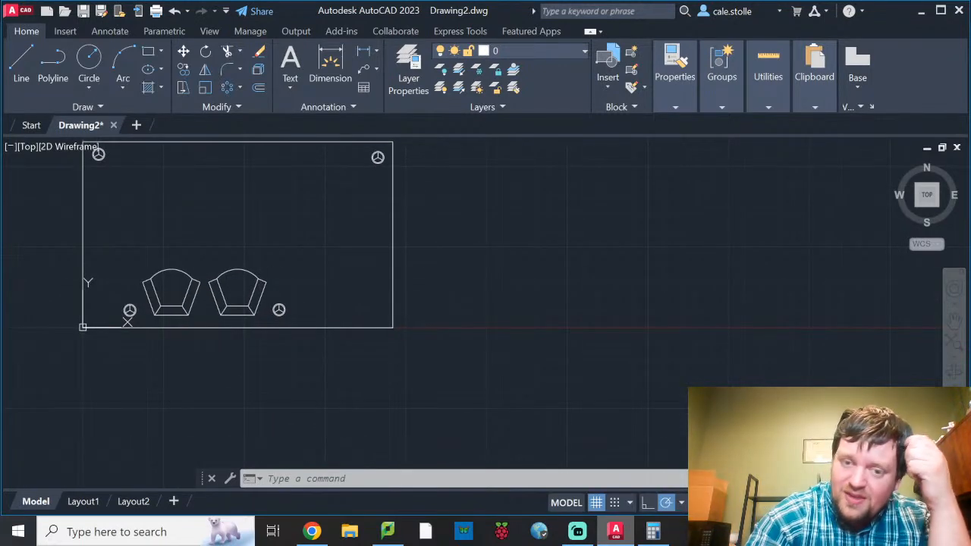
key("Return")
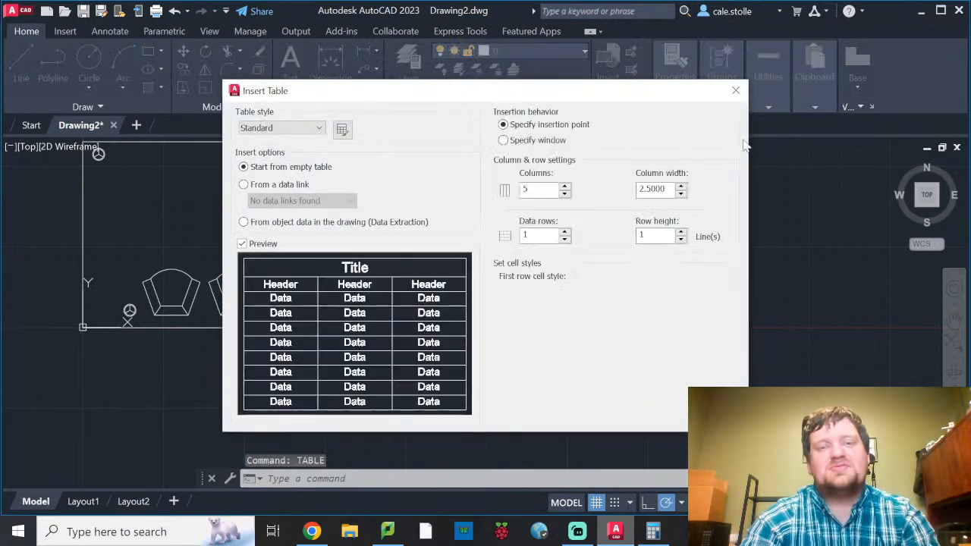
left_click(735, 93)
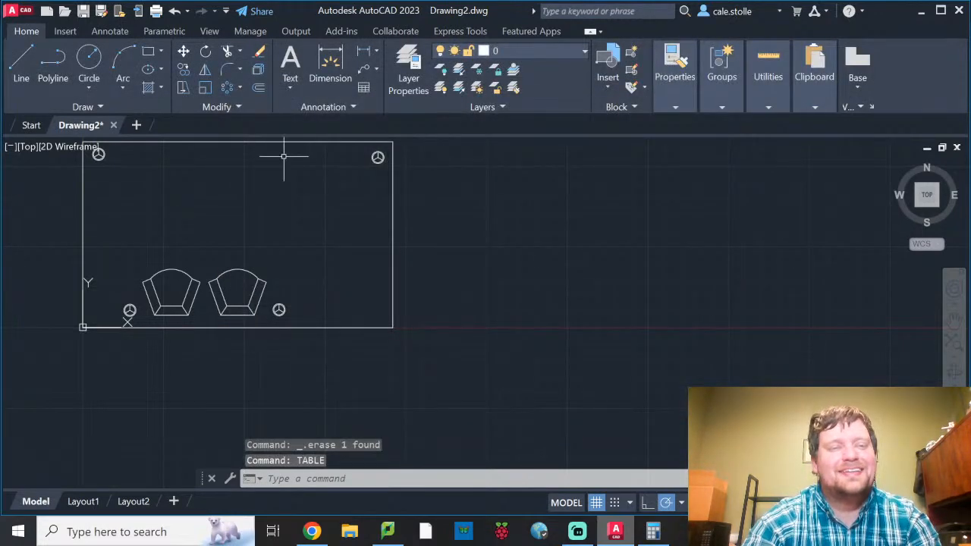
Draw three connected lines outside the room, right of it, forming a wide U shape open at the top with equal-height sides.
left_click(29, 50)
left_click(499, 269)
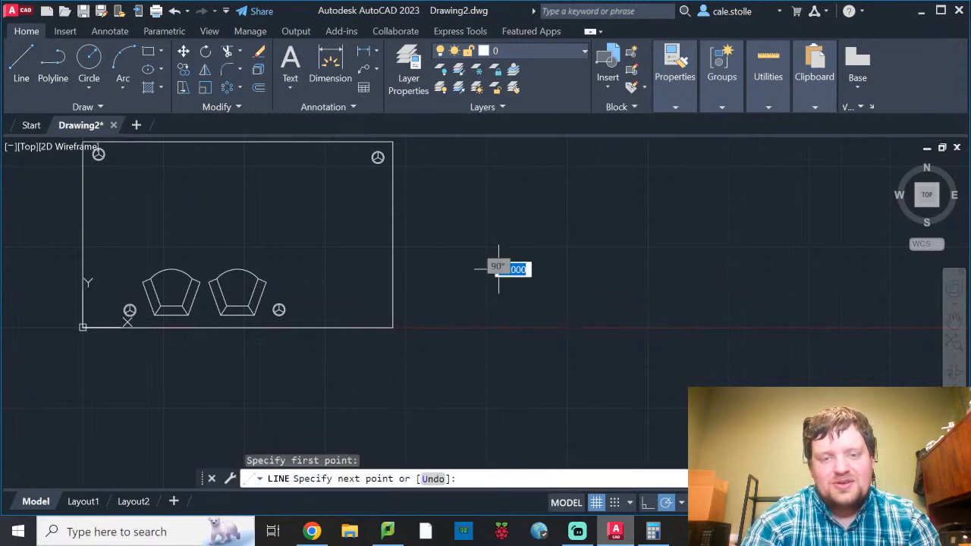
left_click(499, 295)
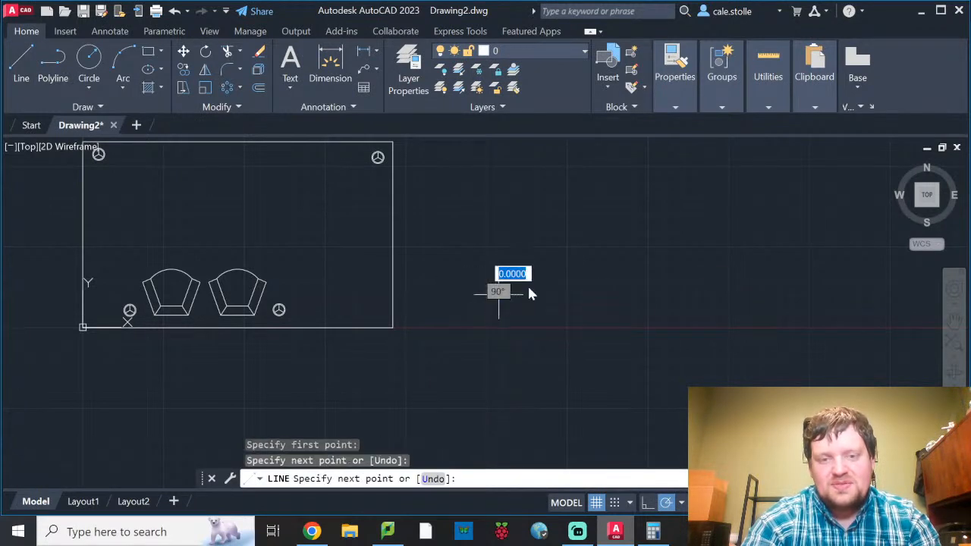
scroll(569, 296, "up", 2)
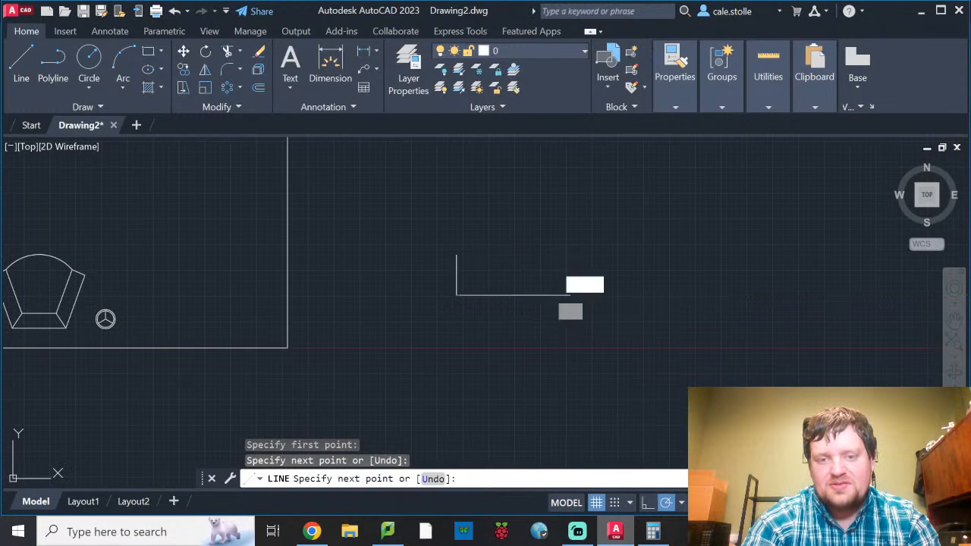
left_click(569, 296)
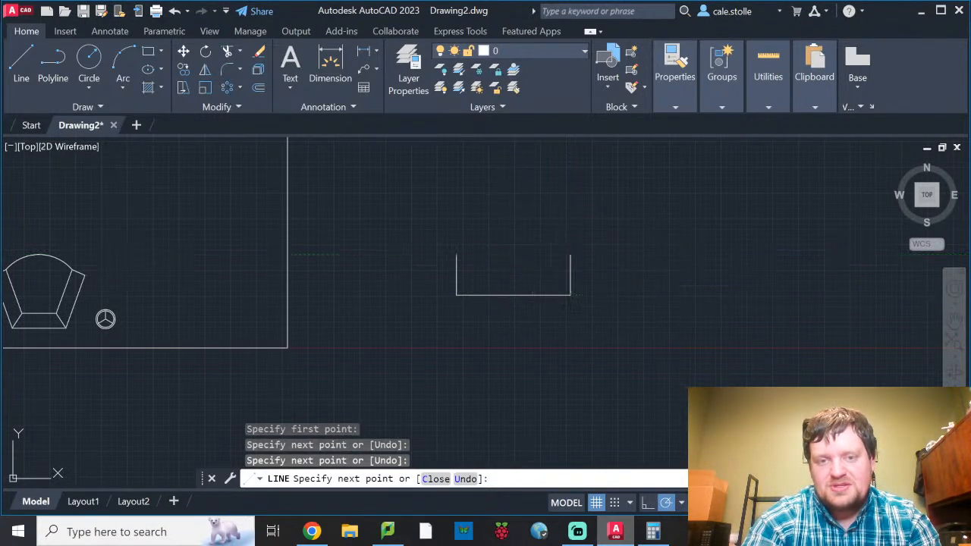
left_click(569, 255)
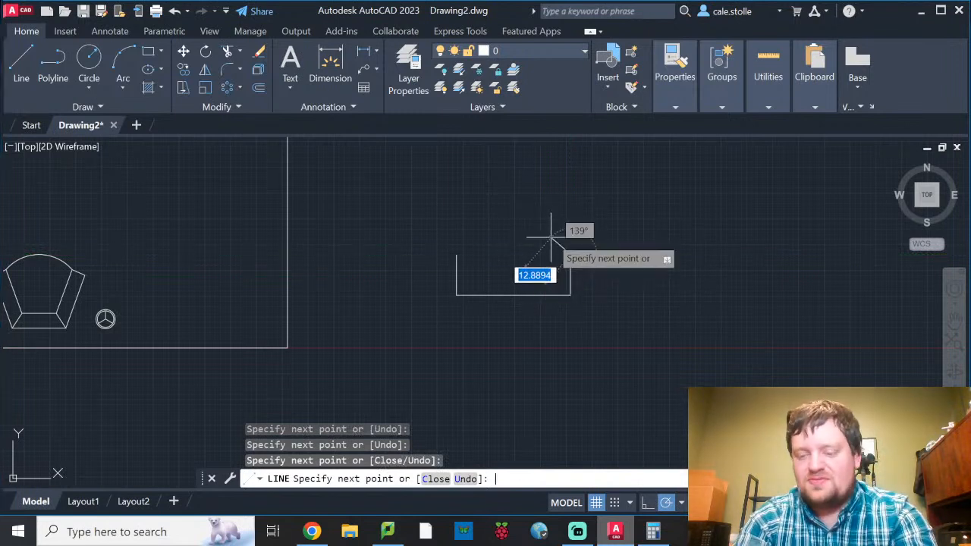
key("Return")
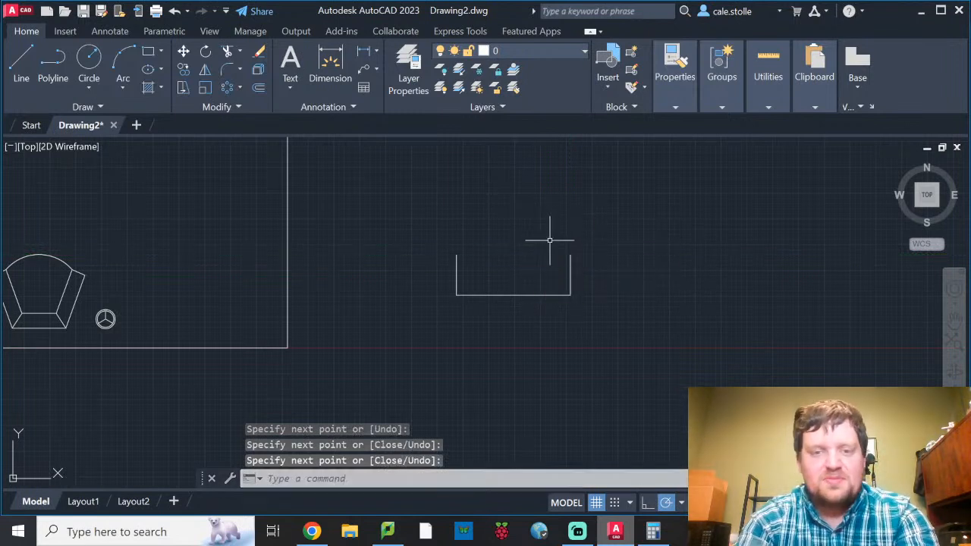
Close the U shape with a three-point arc between the upper ends of its sides, bulging upward at the middle.
left_click(123, 59)
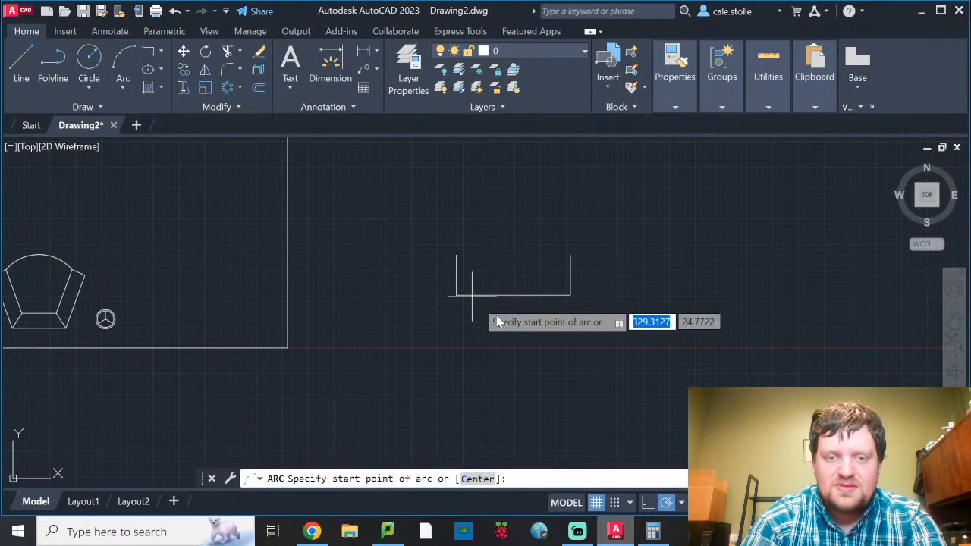
left_click(457, 255)
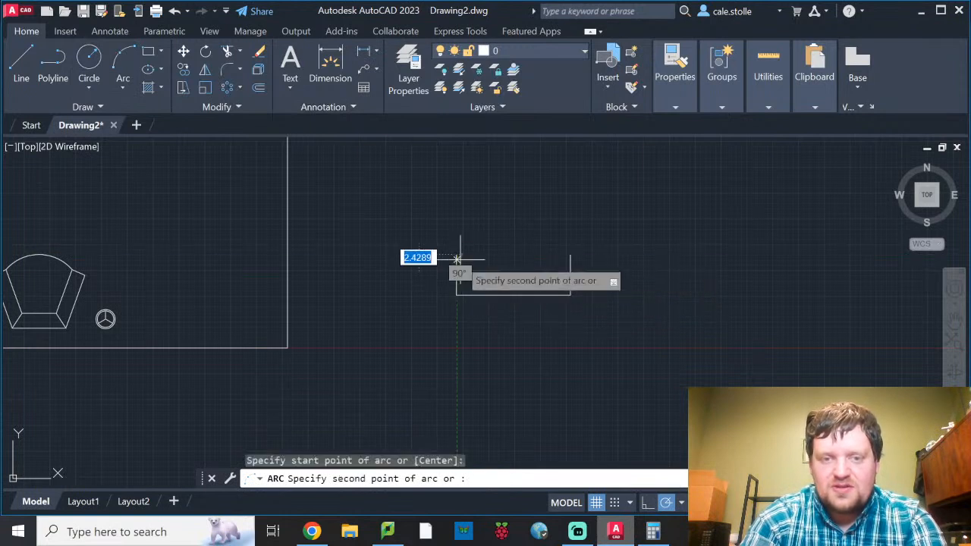
left_click(516, 221)
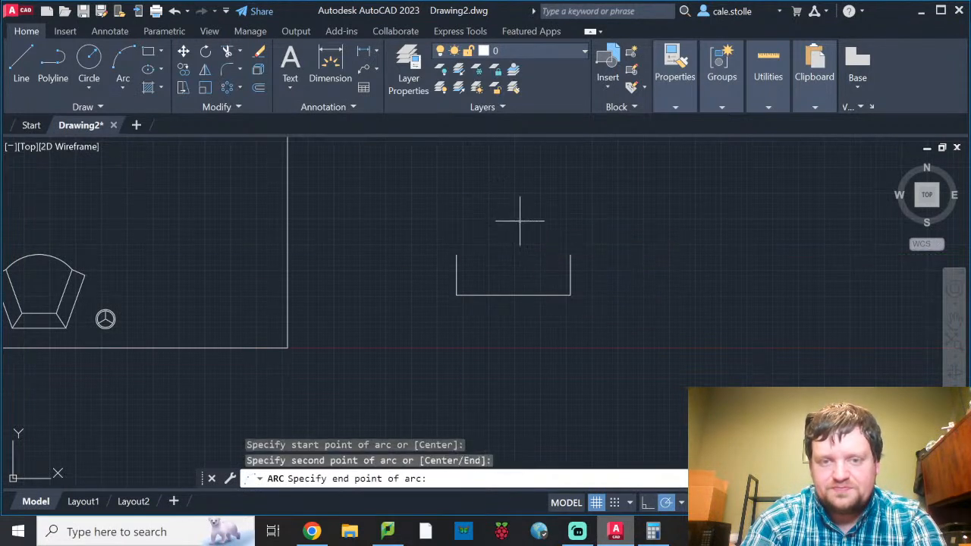
left_click(570, 255)
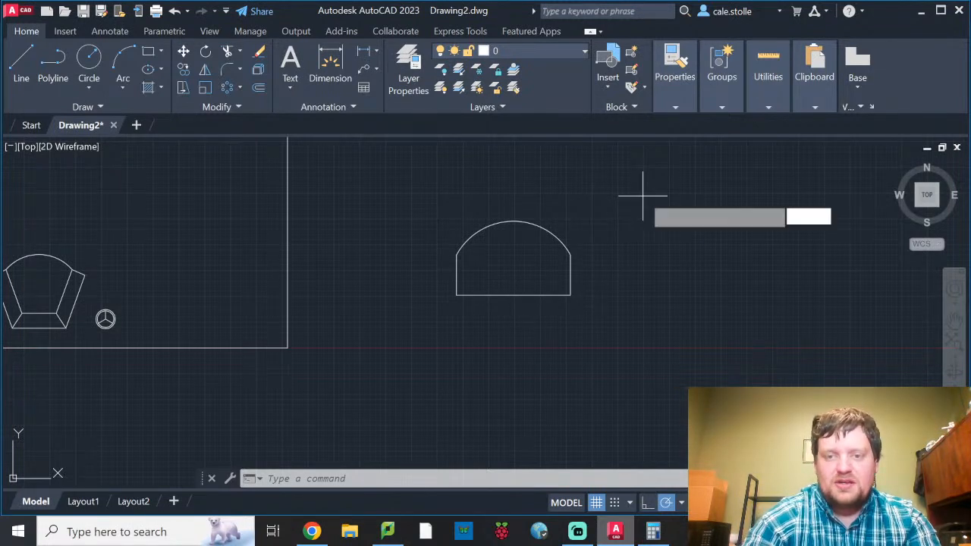
Try to offset the right, lower and left lines and the arc inward by 2 inches.
key("Return")
scroll(600, 286, "up", 6)
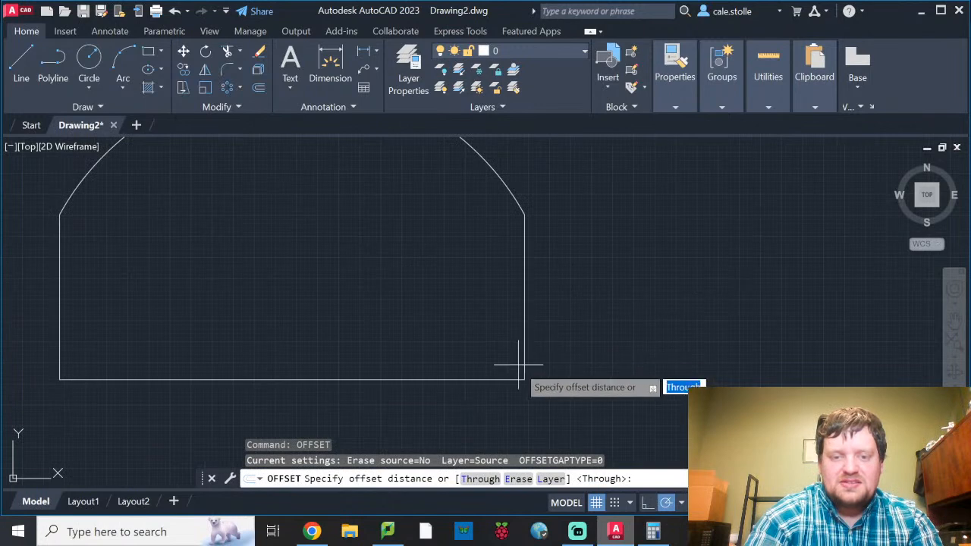
type("2")
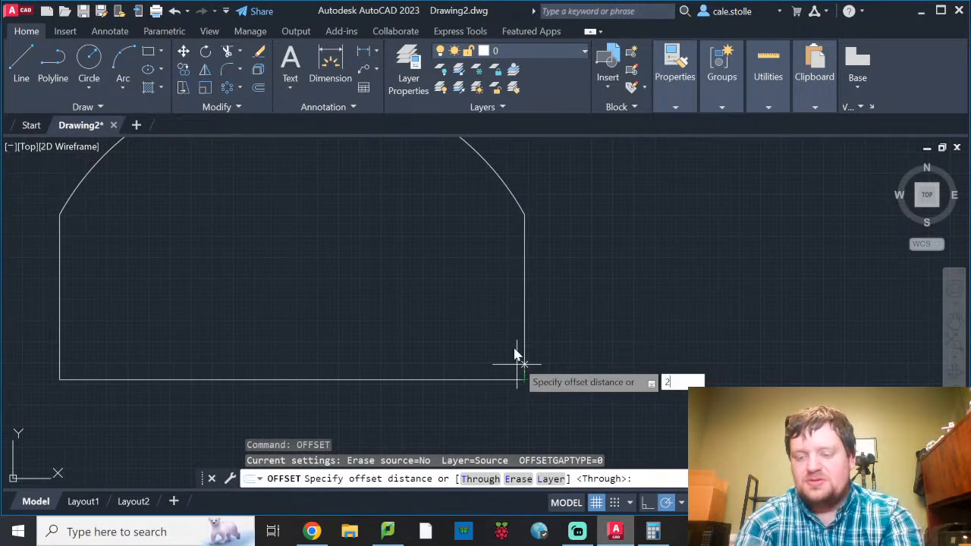
key("Return")
left_click(524, 377)
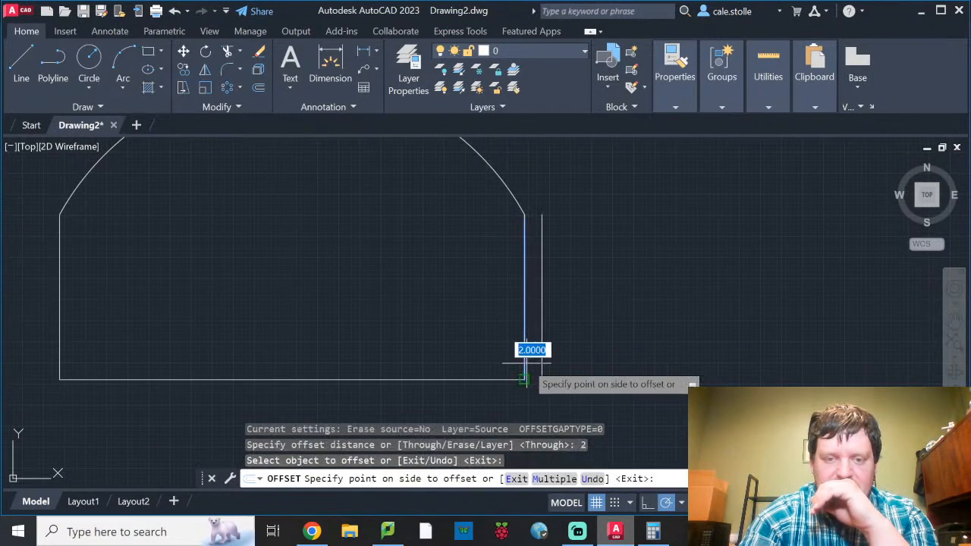
left_click(390, 343)
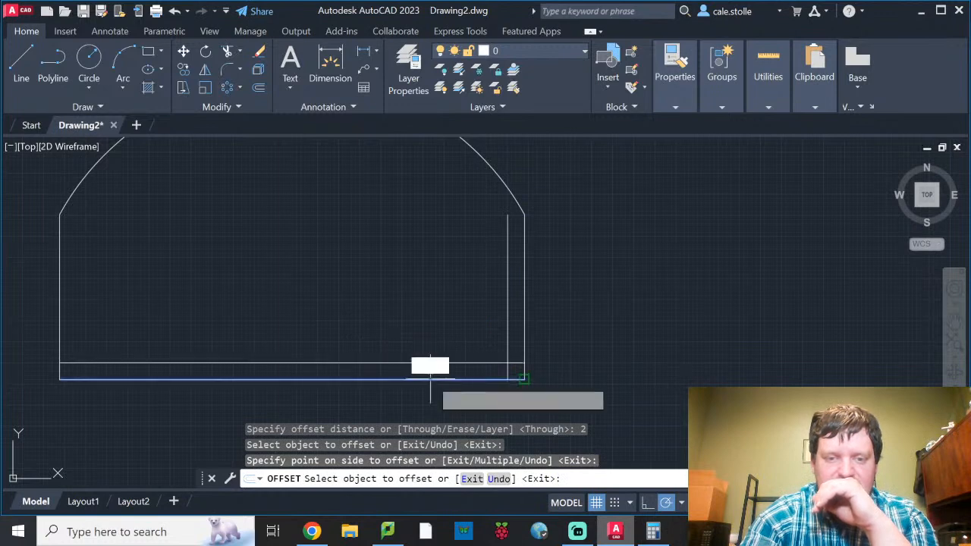
left_click(430, 378)
left_click(416, 326)
left_click(60, 268)
left_click(95, 243)
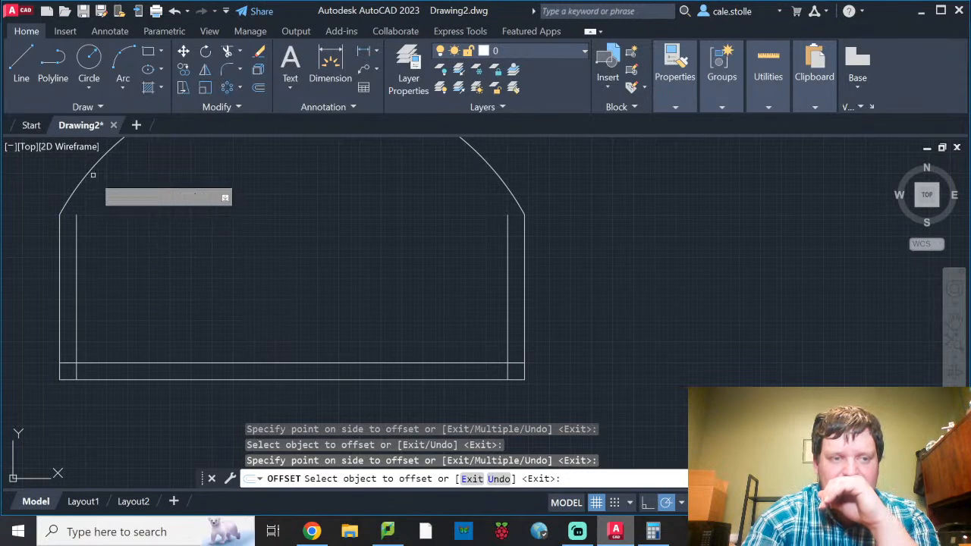
left_click(92, 174)
left_click(266, 270)
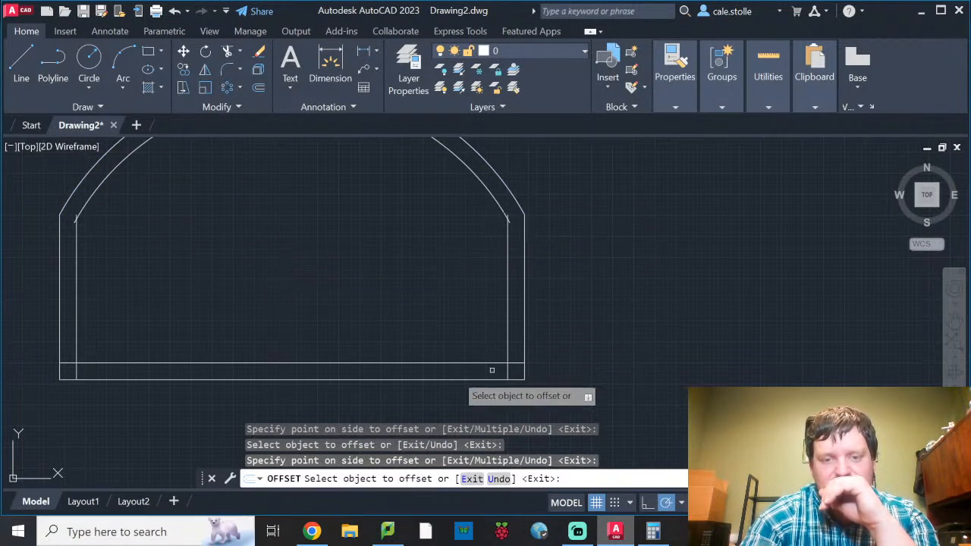
End the Offset command and undo the inward offsets of the outline.
middle_click_drag(215, 289, 368, 360)
key("Escape")
key("Escape")
key("Escape")
key("Return")
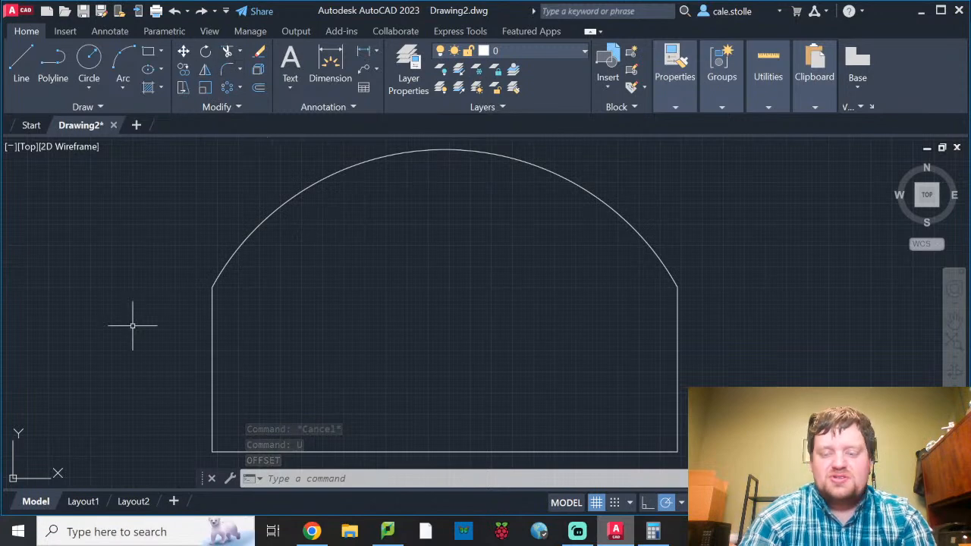
Convert the outline's left vertical line to a polyline with PEDIT.
type("pedit")
key("Return")
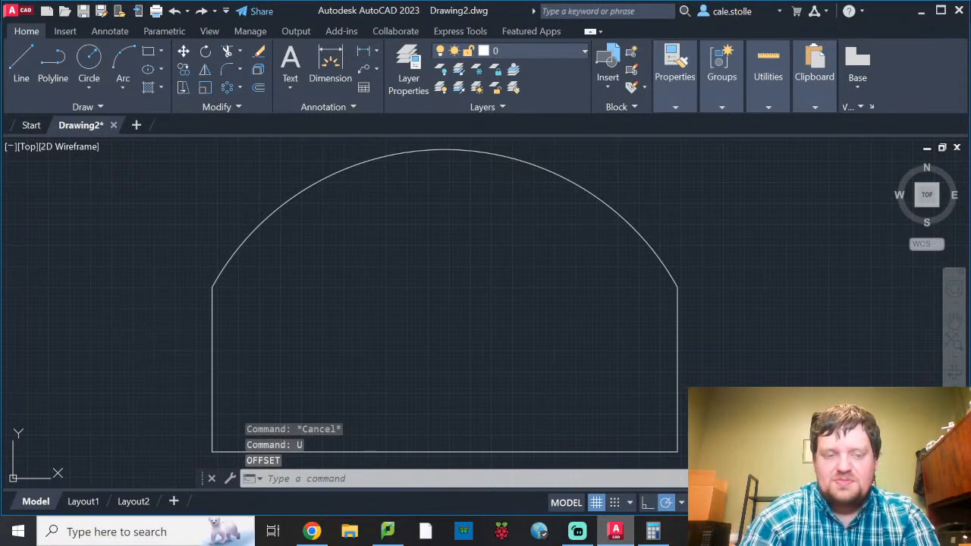
left_click(212, 319)
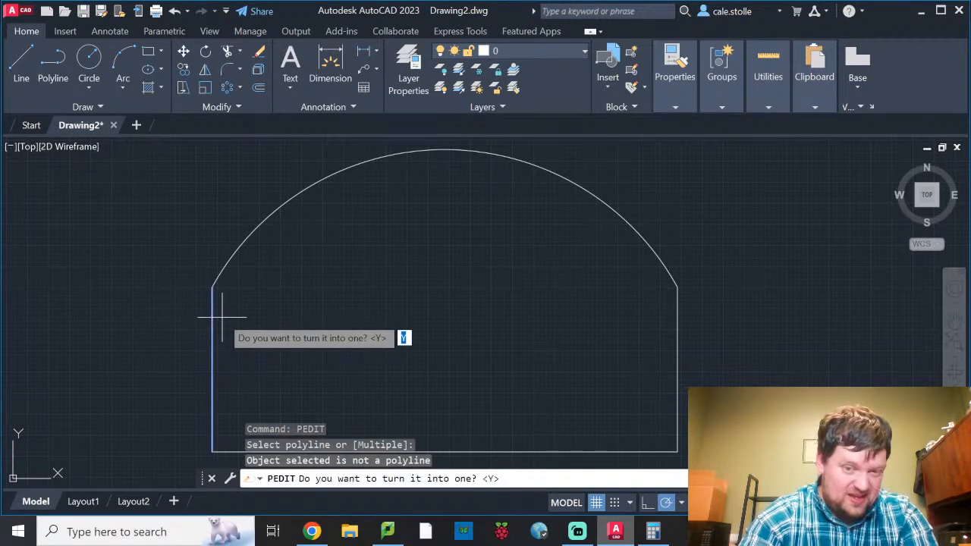
key("Return")
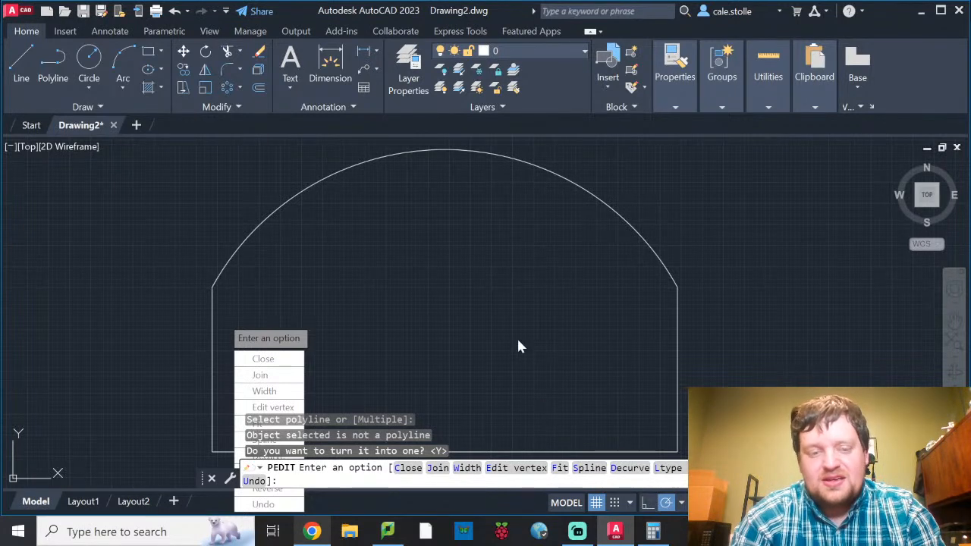
Join the two remaining lines and the arc to the polyline to form one closed outline.
left_click(435, 469)
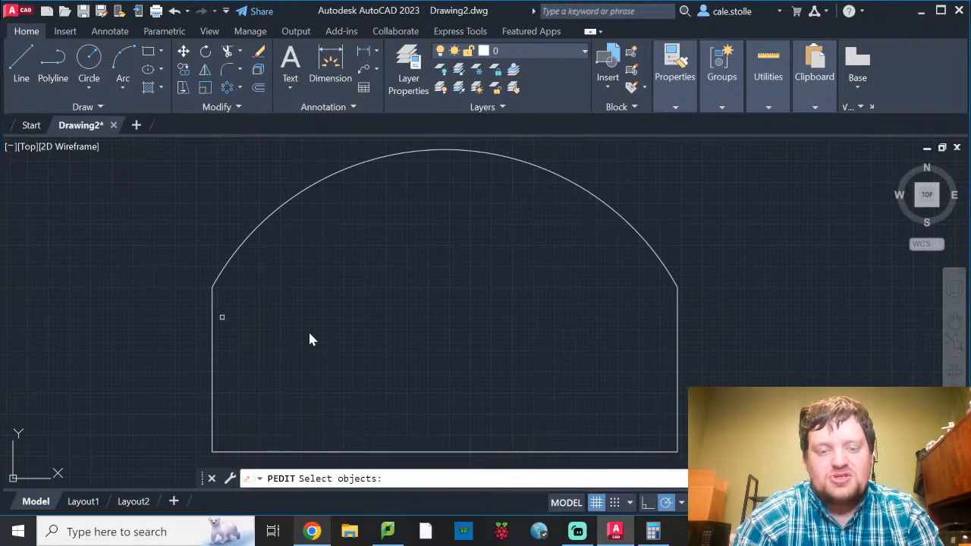
scroll(688, 273, "down", 2)
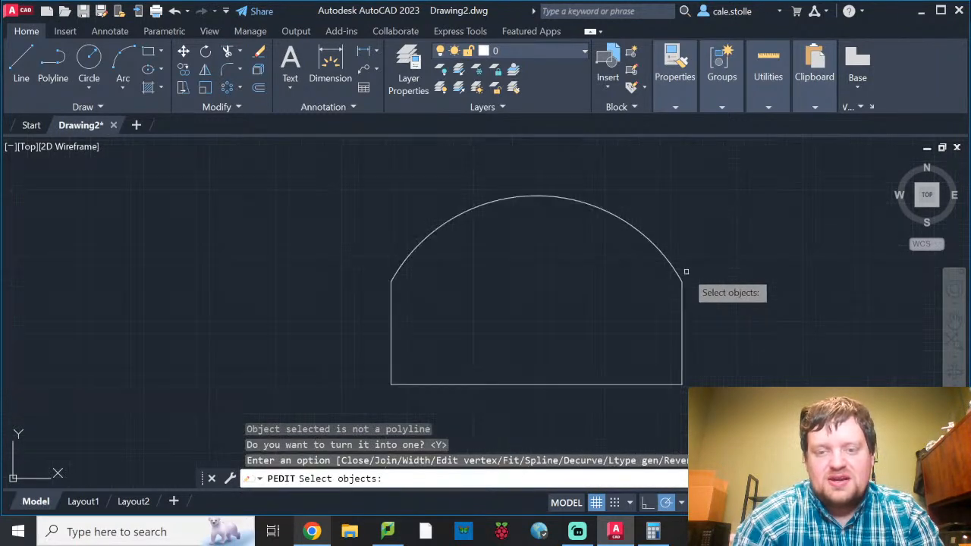
left_click(772, 185)
left_click(383, 393)
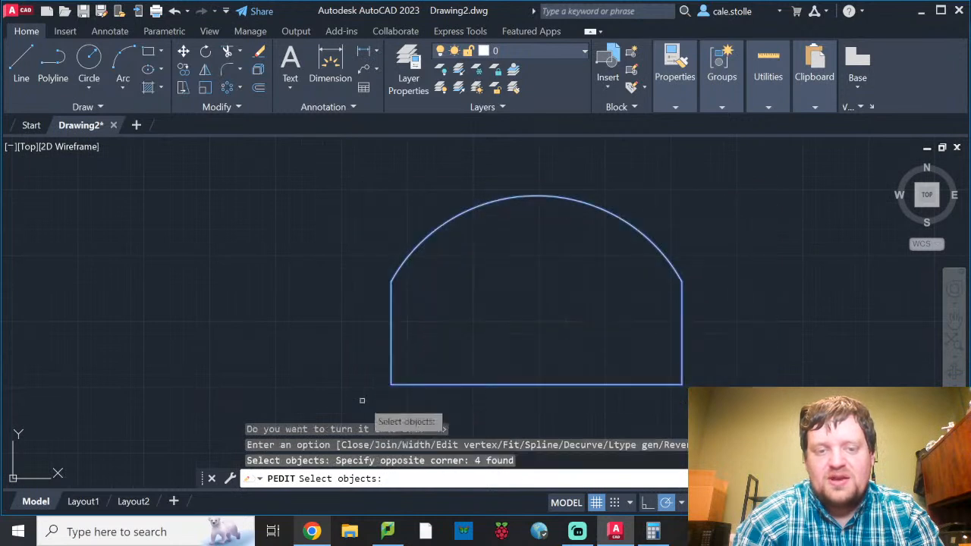
right_click(398, 327)
right_click(397, 326)
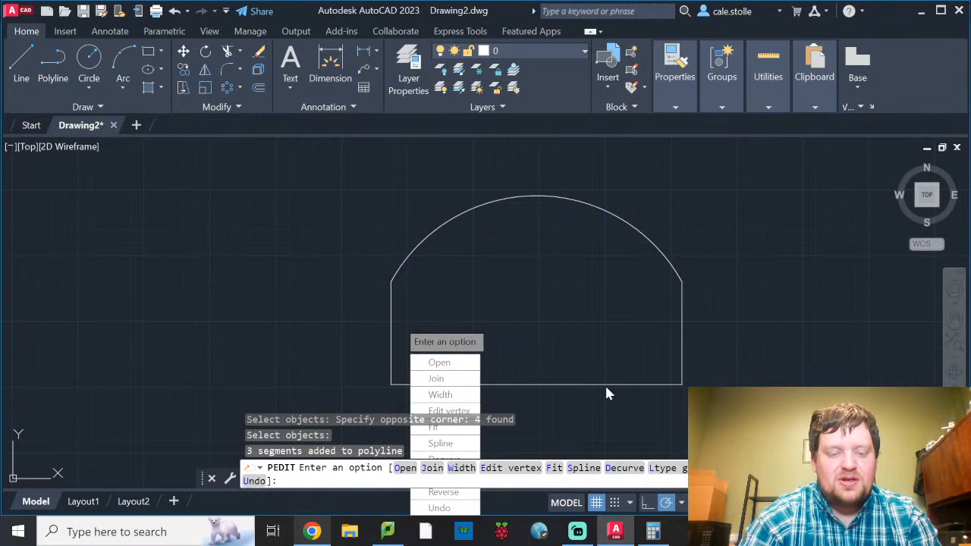
Offset the closed arched outline inward by 2 inches as a single polyline.
key("Escape")
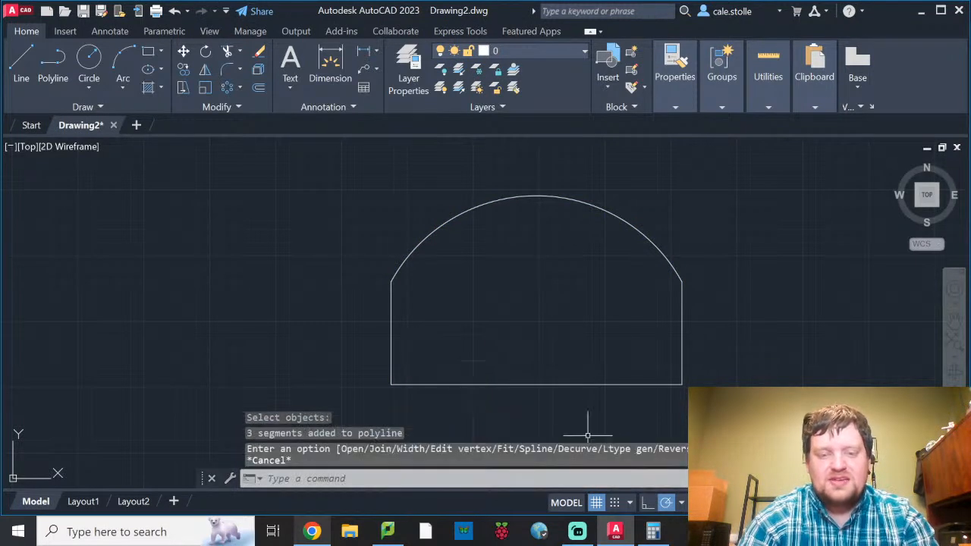
left_click(458, 385)
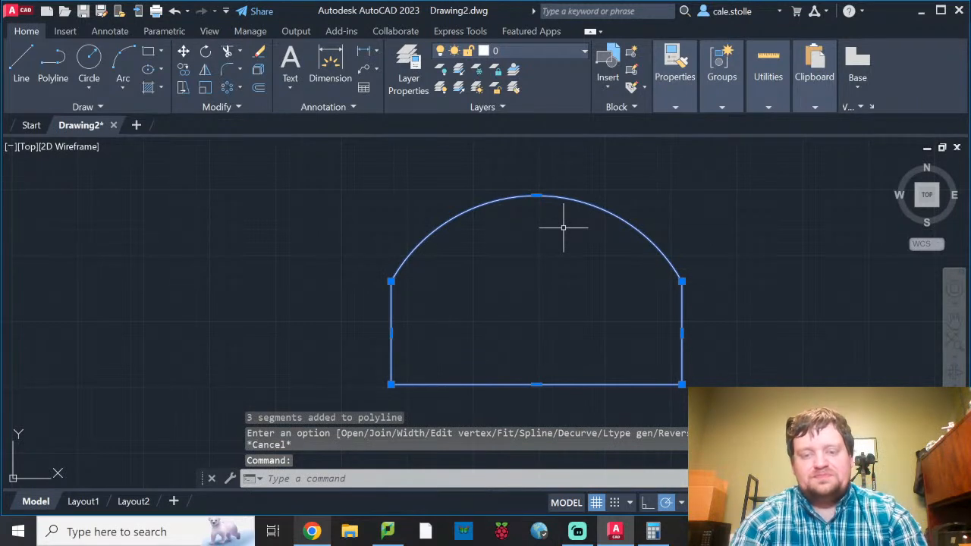
type("offset")
key("Return")
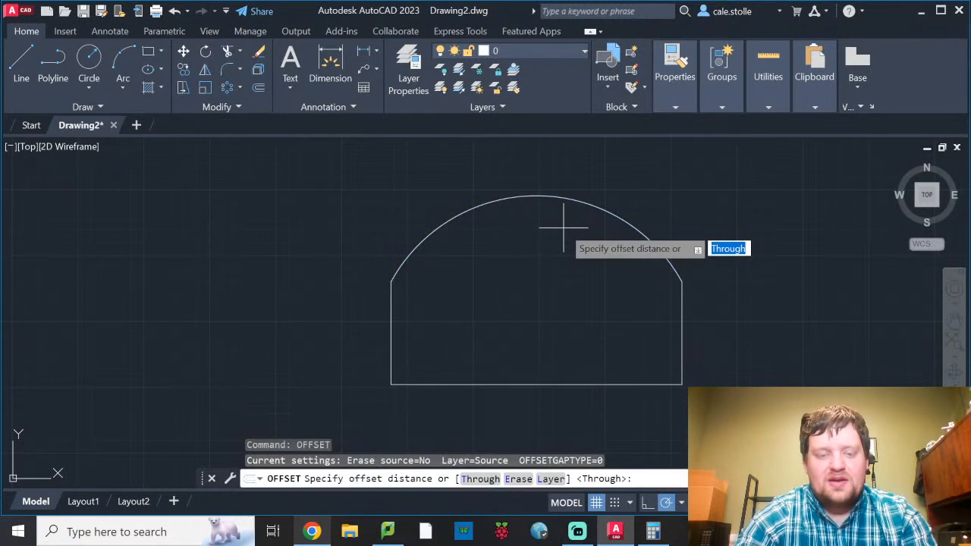
type("2")
key("Return")
left_click(566, 197)
left_click(558, 220)
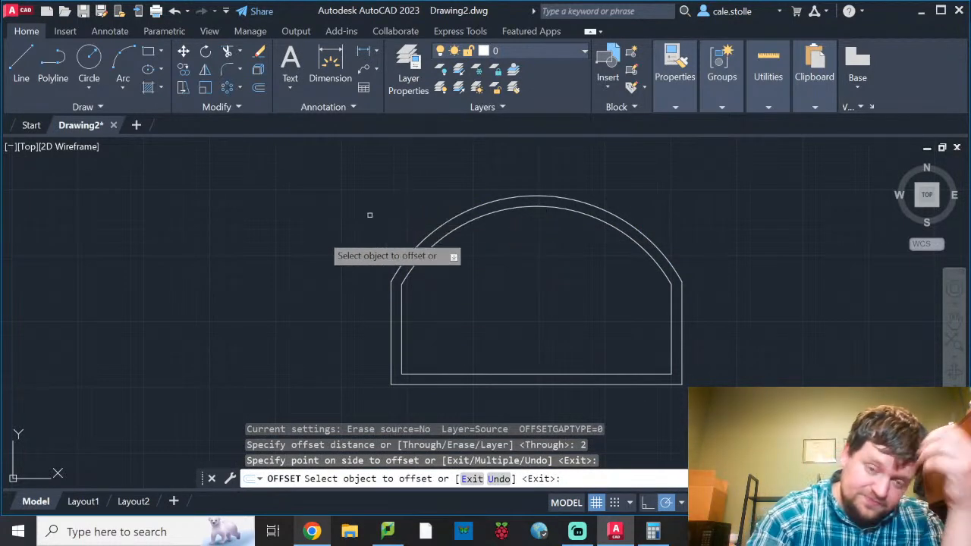
scroll(430, 282, "up", 2)
scroll(429, 281, "up", 2)
middle_click_drag(430, 280, 320, 297)
scroll(271, 248, "down", 2)
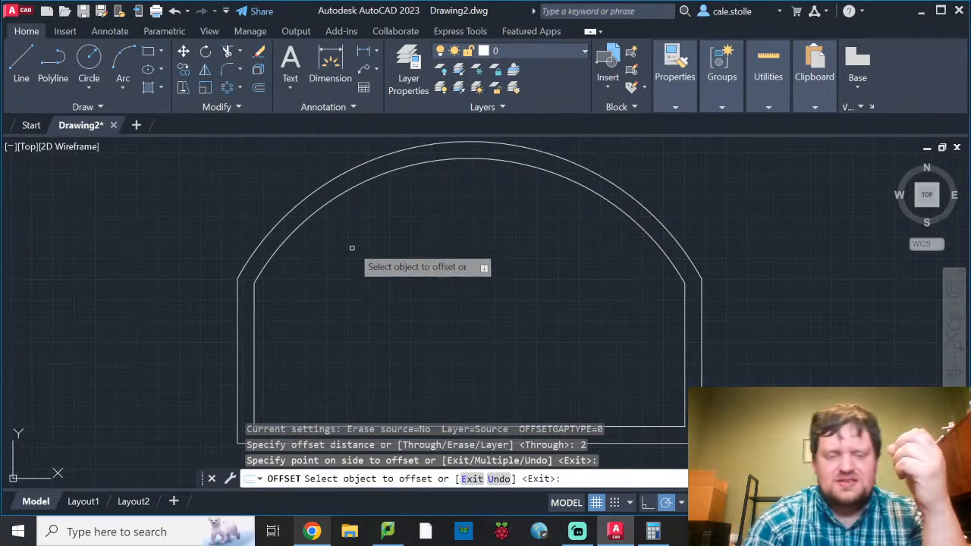
key("Escape")
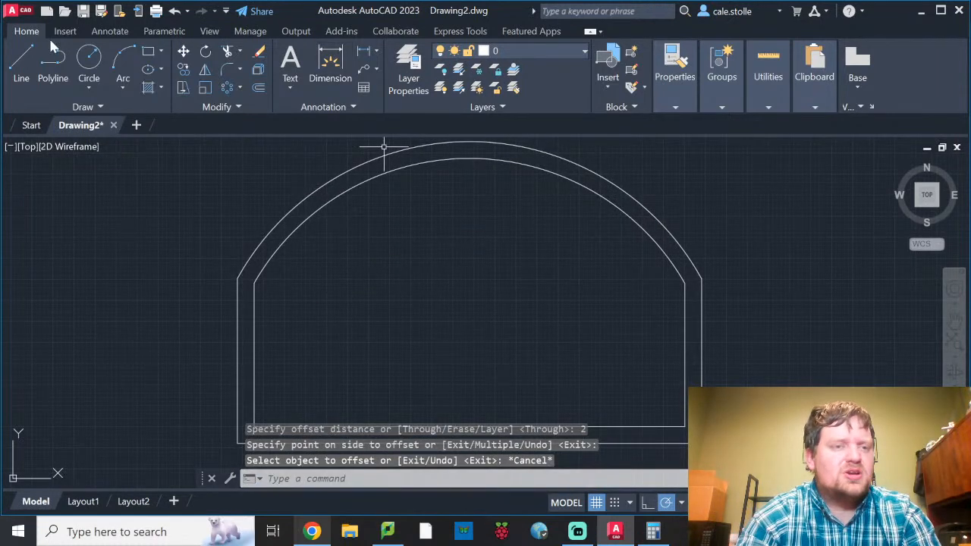
Draw a line joining the inner and outer outlines where the arch meets the left side.
left_click(22, 61)
scroll(236, 282, "up", 3)
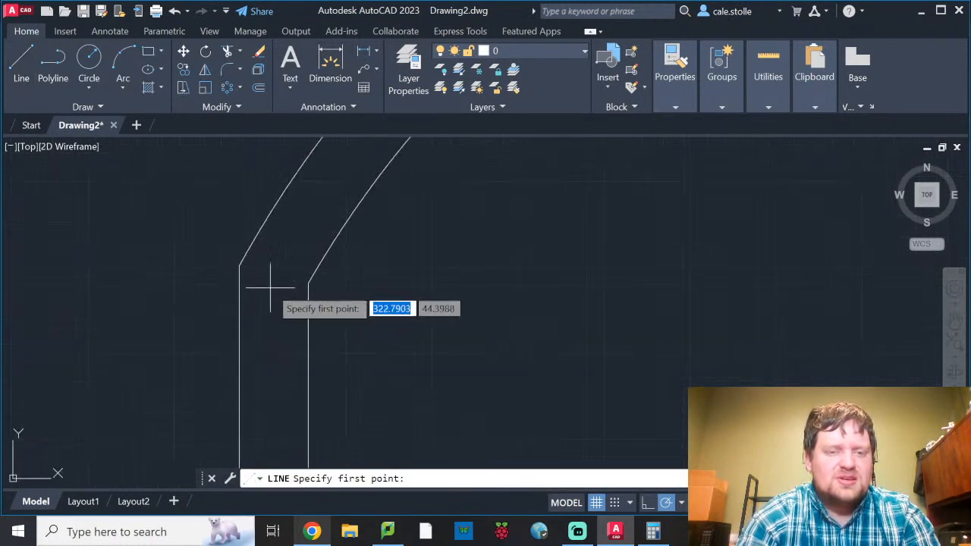
left_click(308, 282)
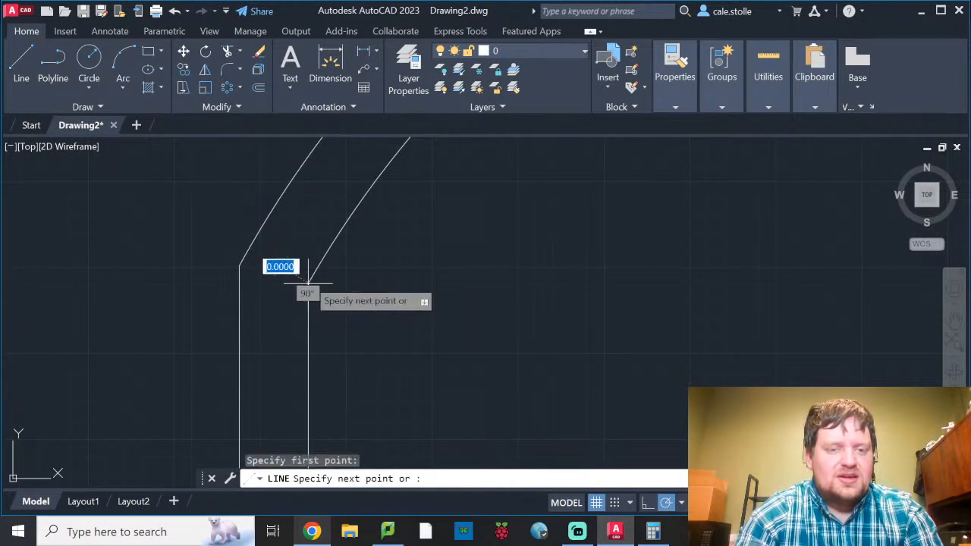
left_click(239, 265)
scroll(296, 269, "down", 5)
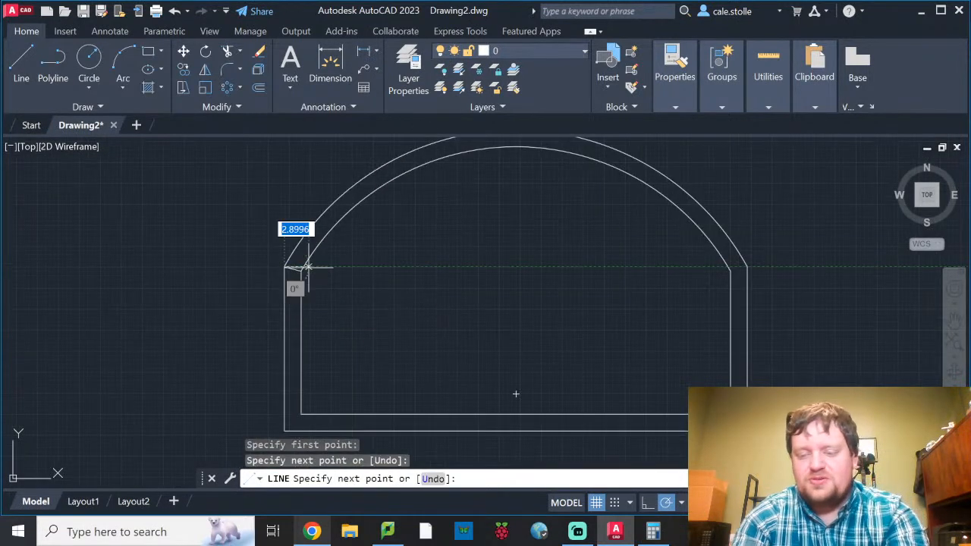
key("Return")
Draw a diagonal line joining the inner and outer outlines at the lower-left corner.
scroll(334, 279, "down", 3)
scroll(293, 276, "up", 3)
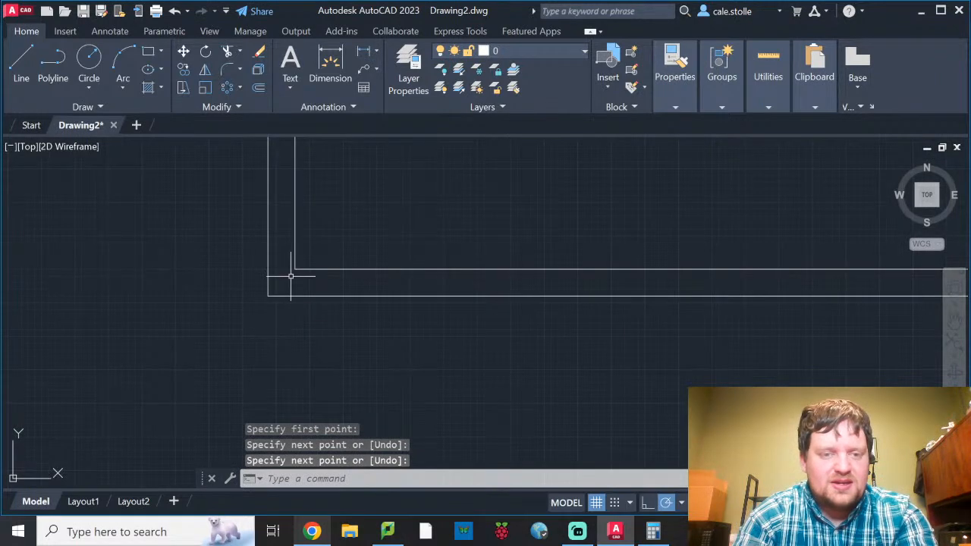
key("Return")
left_click(296, 269)
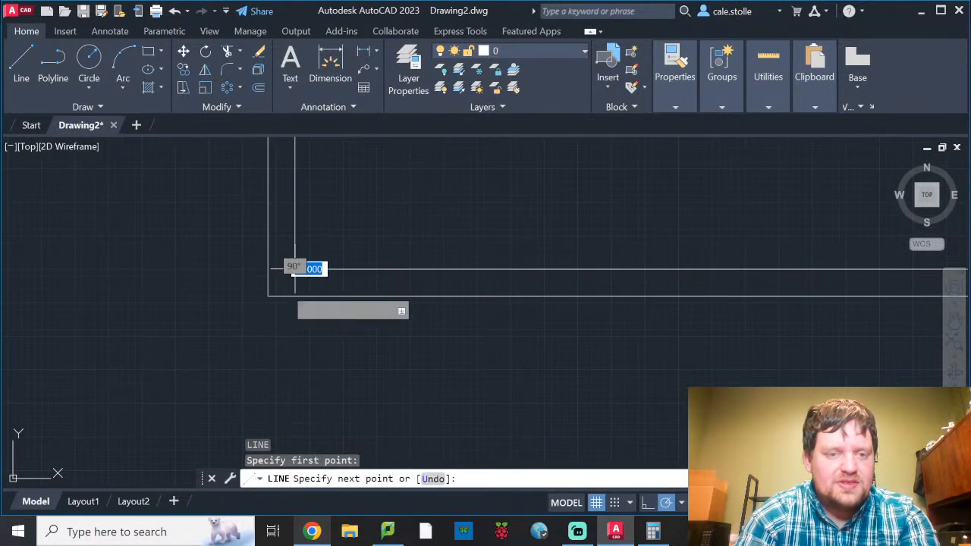
left_click(308, 296)
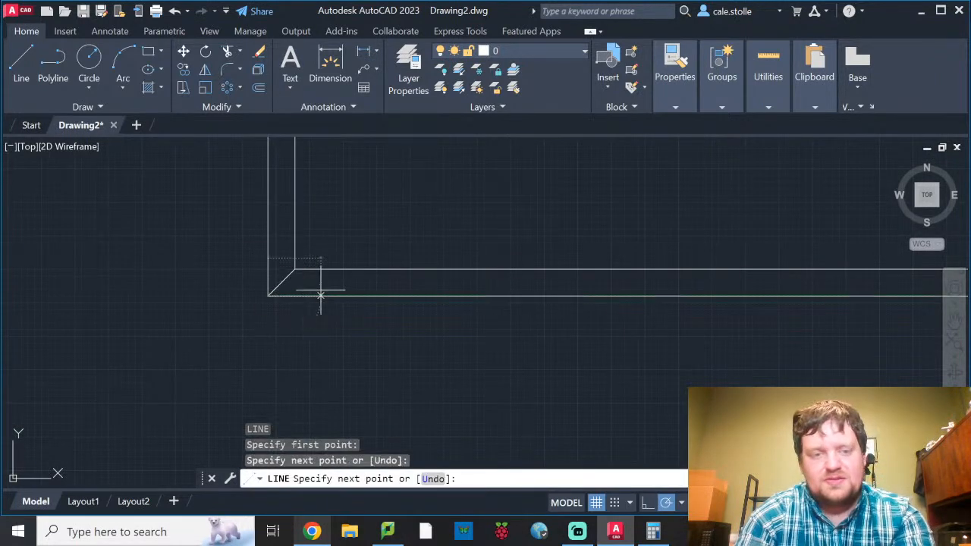
key("Return")
scroll(494, 271, "down", 5)
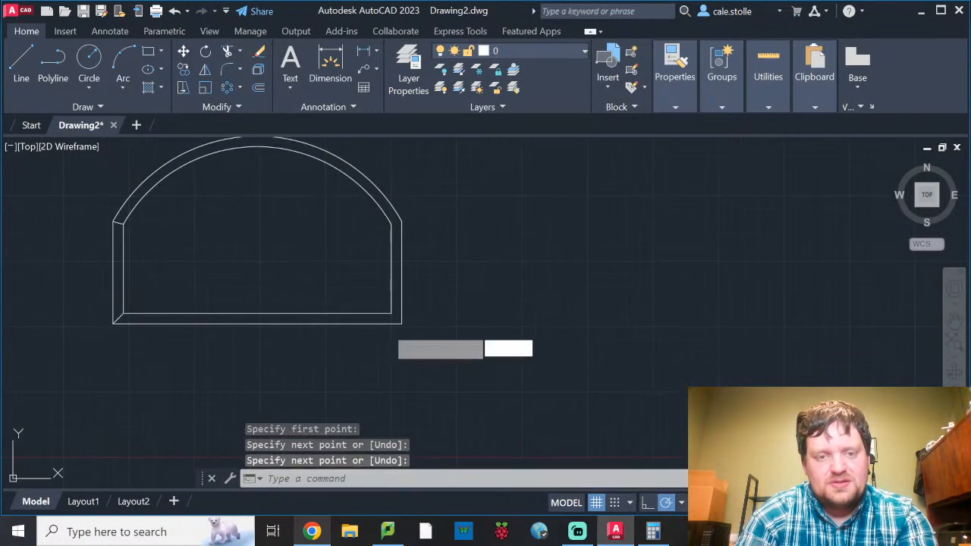
Draw lines joining the inner and outer outlines at the lower-right corner and where the arch meets the right side.
key("Return")
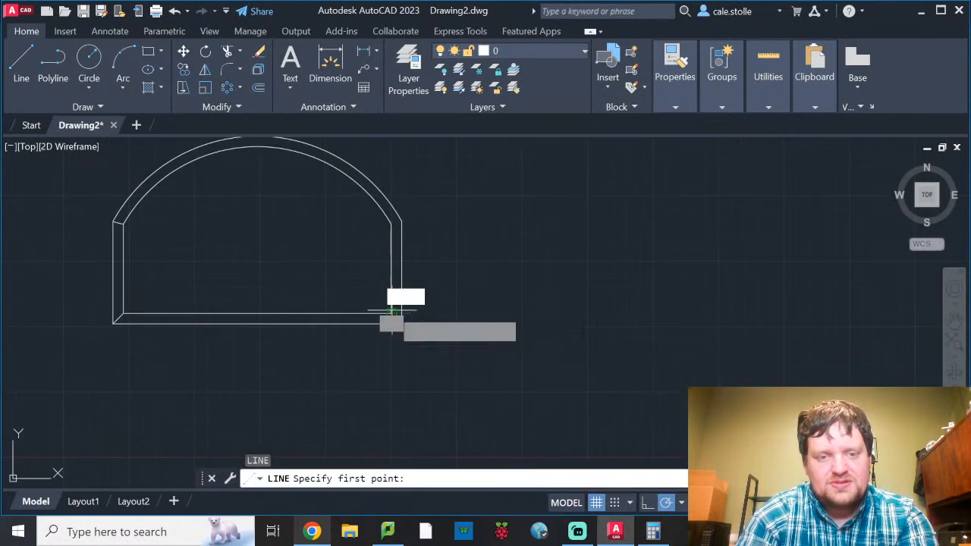
left_click(393, 313)
left_click(401, 319)
key("Return")
key("Return")
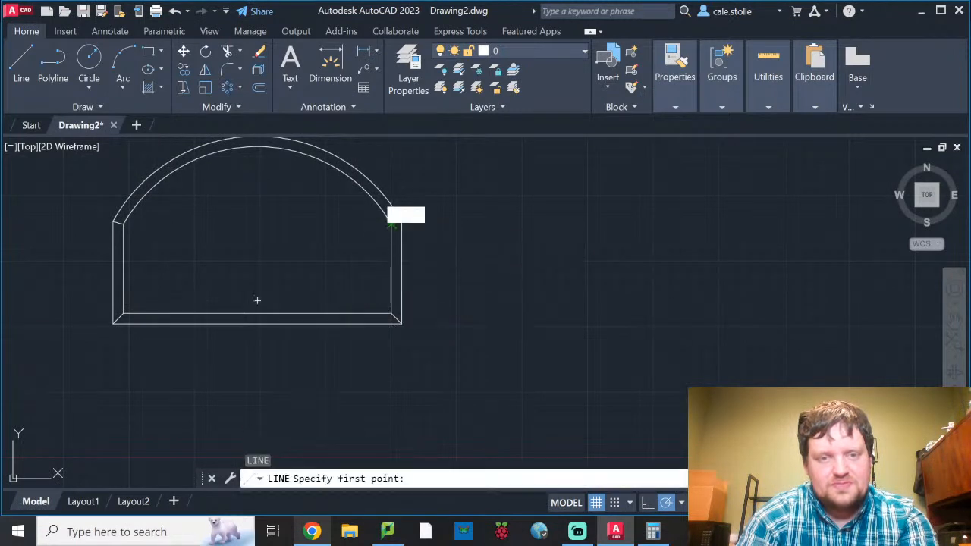
left_click(391, 224)
left_click(401, 221)
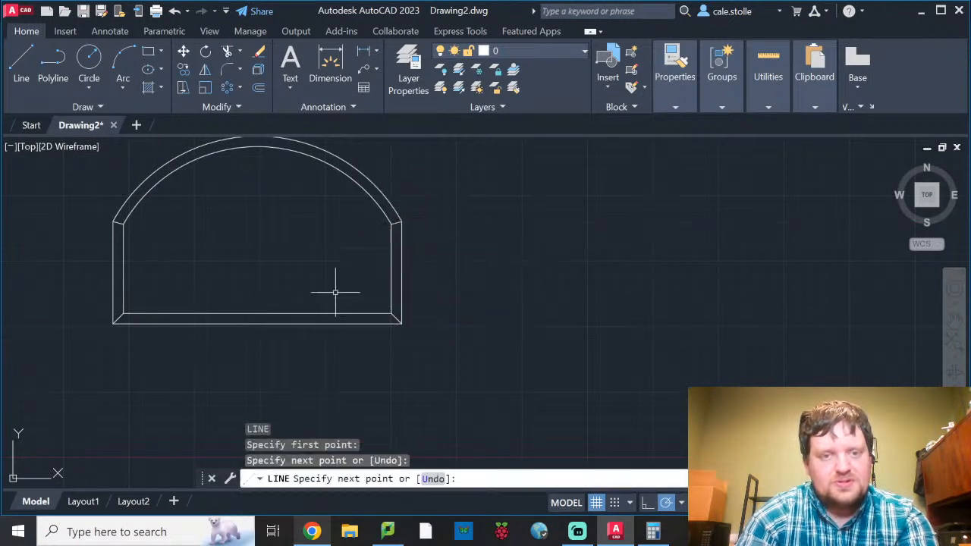
key("Return")
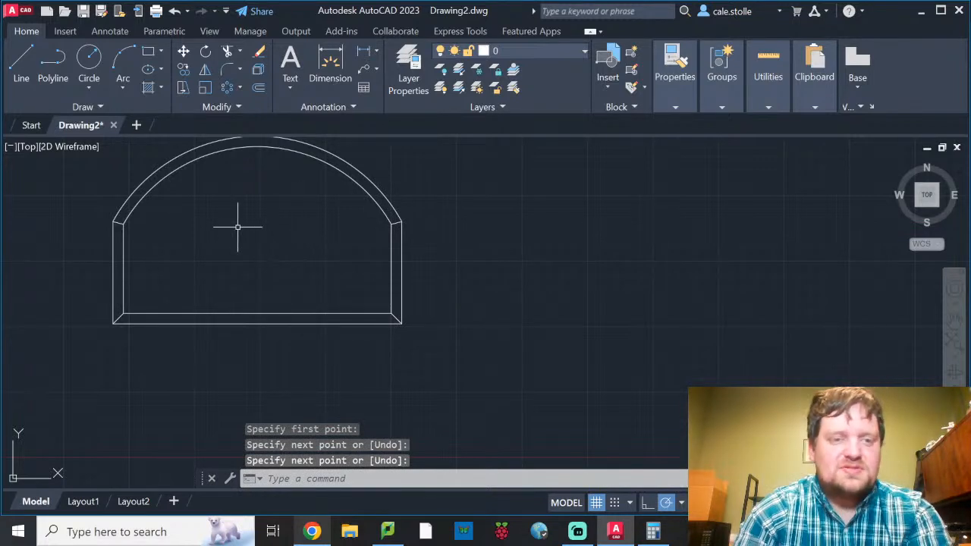
Draw three connected lines inside the arched outline, forming an open-topped shape with a horizontal base and a taller right side.
scroll(267, 176, "down", 4)
middle_click_drag(265, 174, 350, 198)
scroll(353, 260, "up", 4)
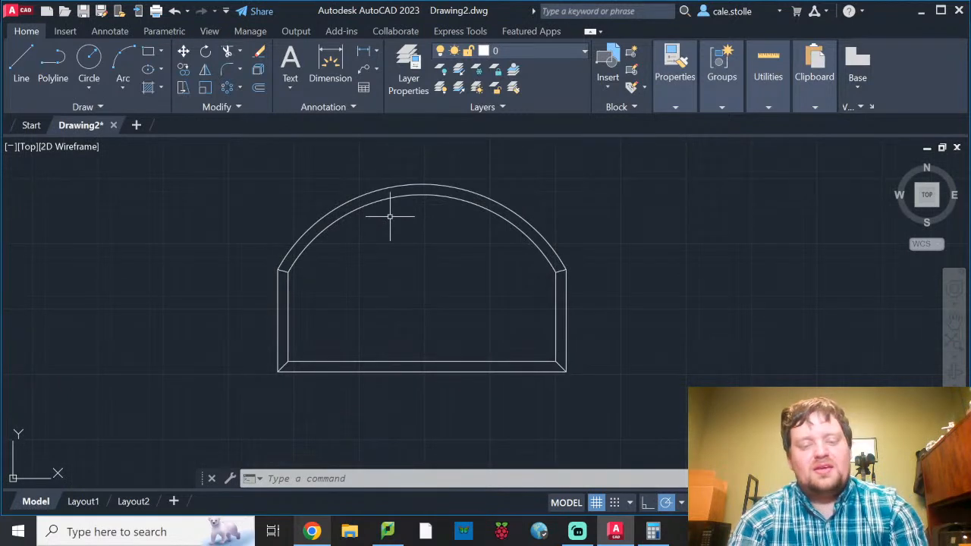
type("l")
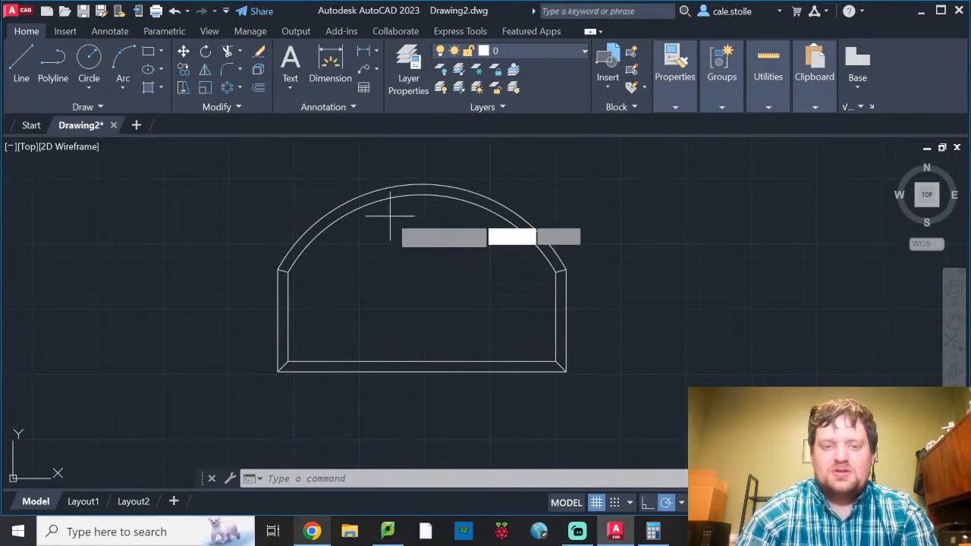
key("Return")
left_click(366, 264)
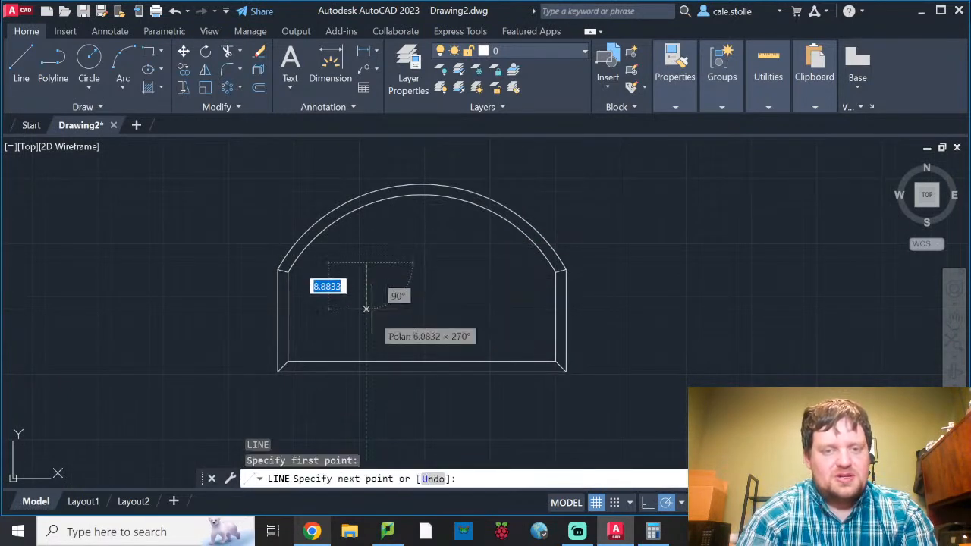
left_click(377, 325)
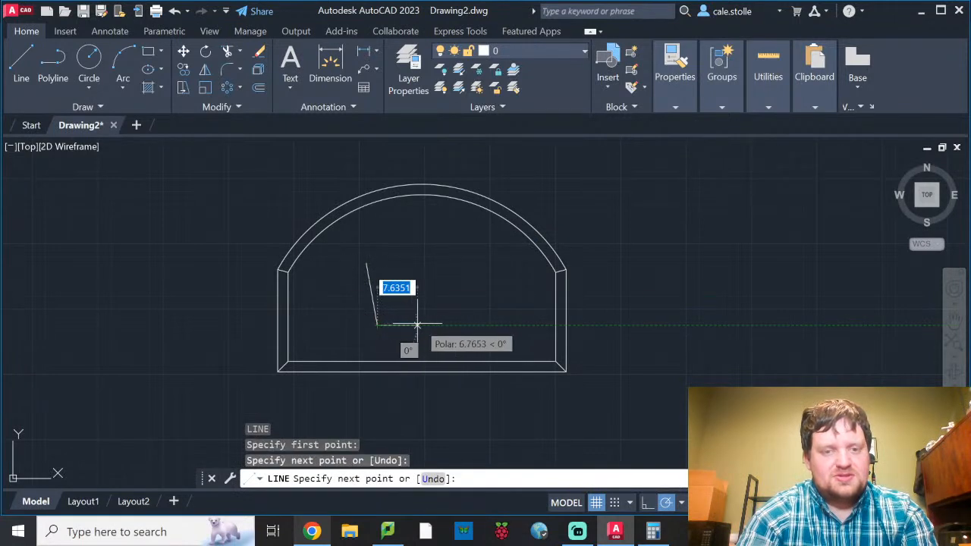
left_click(422, 325)
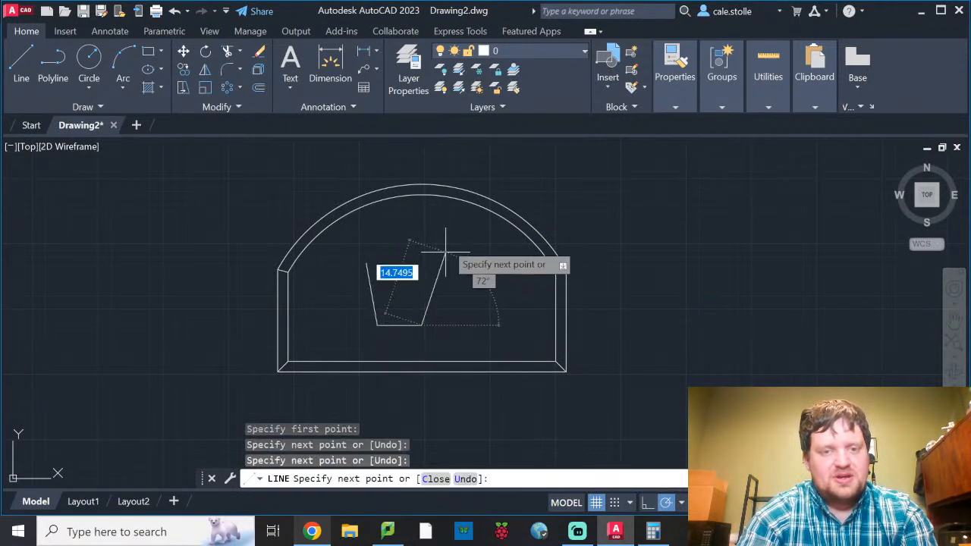
left_click(431, 264)
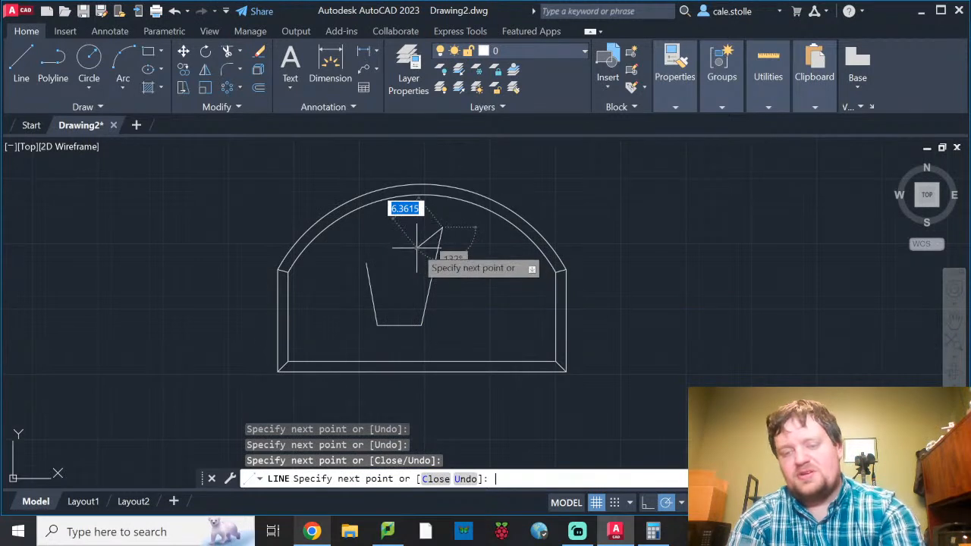
left_click(442, 228)
key("Return")
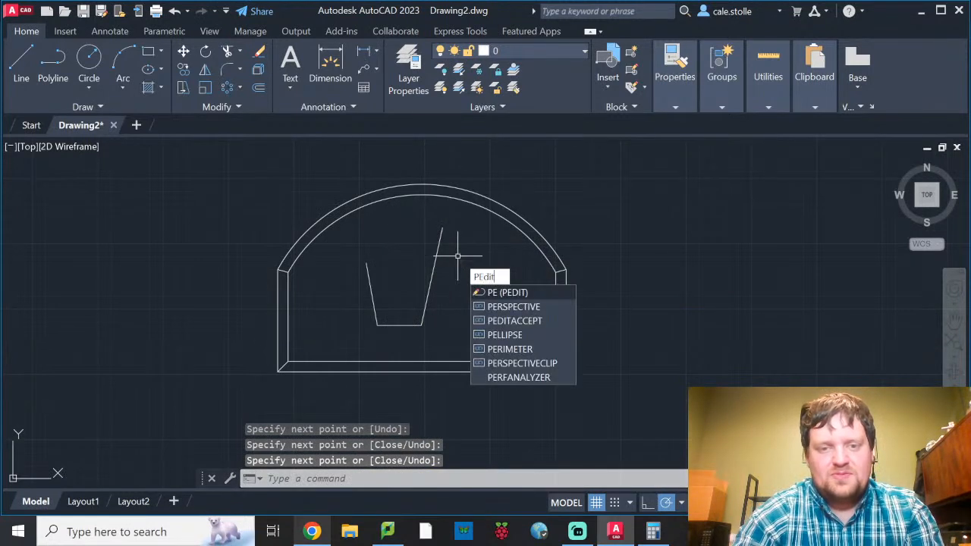
Use PEDIT to convert and join the three lines into one polyline, and close its open top.
key("Return")
left_click(435, 265)
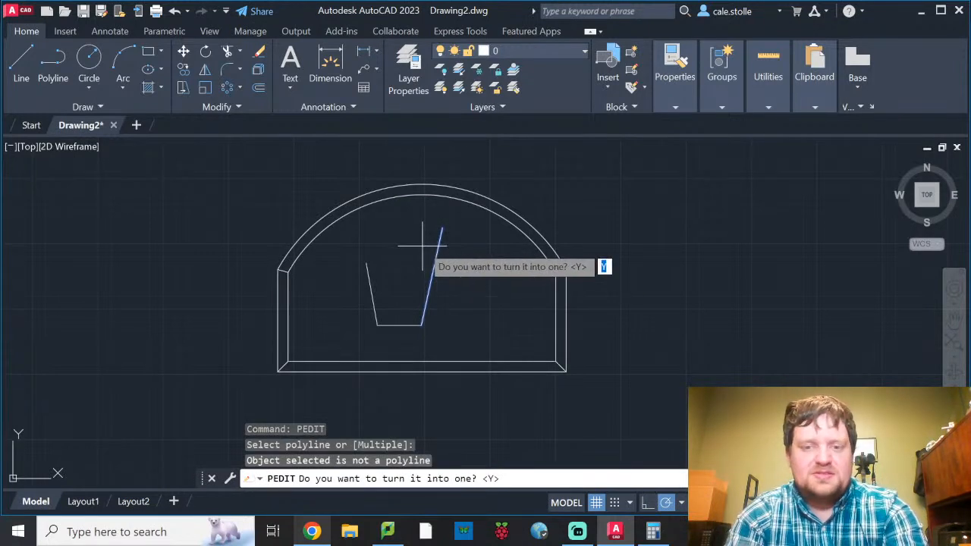
key("Return")
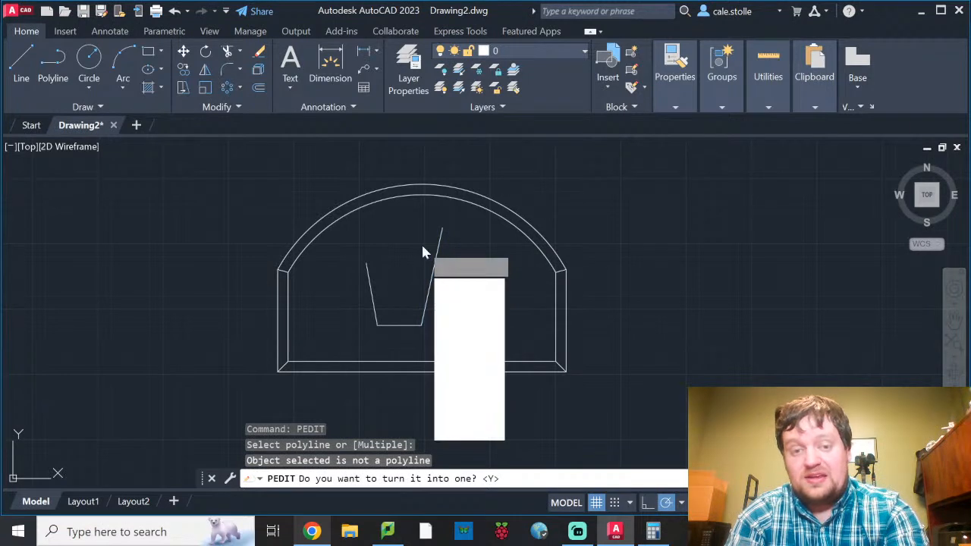
left_click(461, 302)
left_click(450, 286)
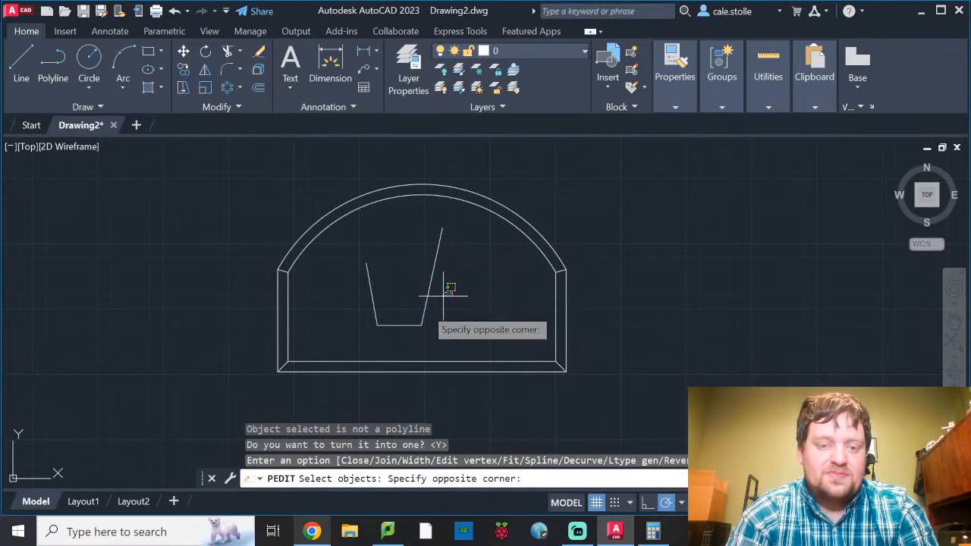
left_click(358, 342)
key("Return")
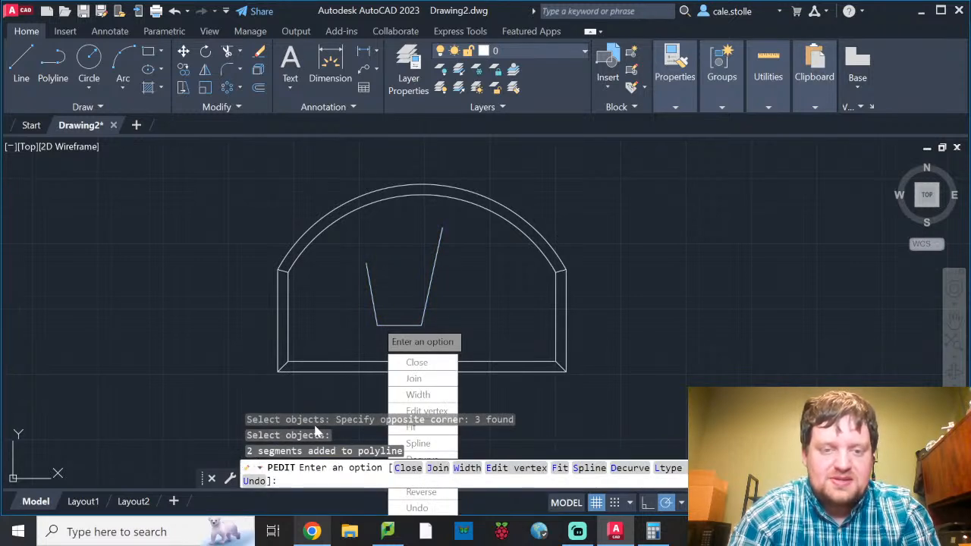
left_click(430, 363)
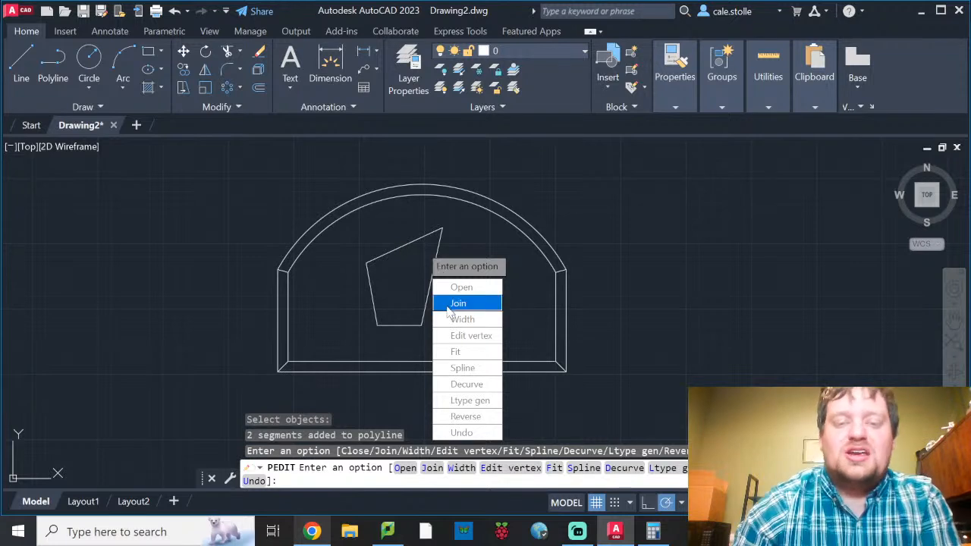
key("Escape")
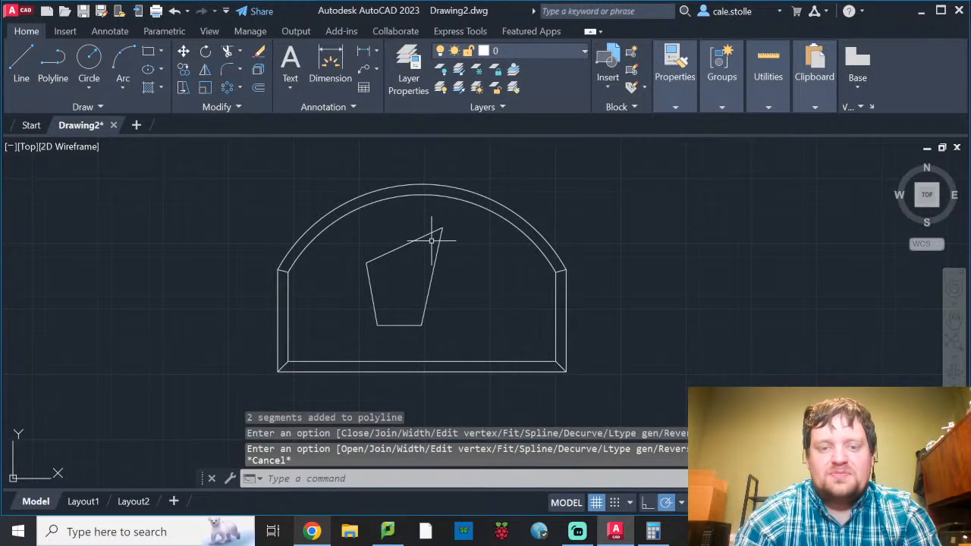
Offset the closed four-sided polyline inward by 2 inches.
left_click(437, 241)
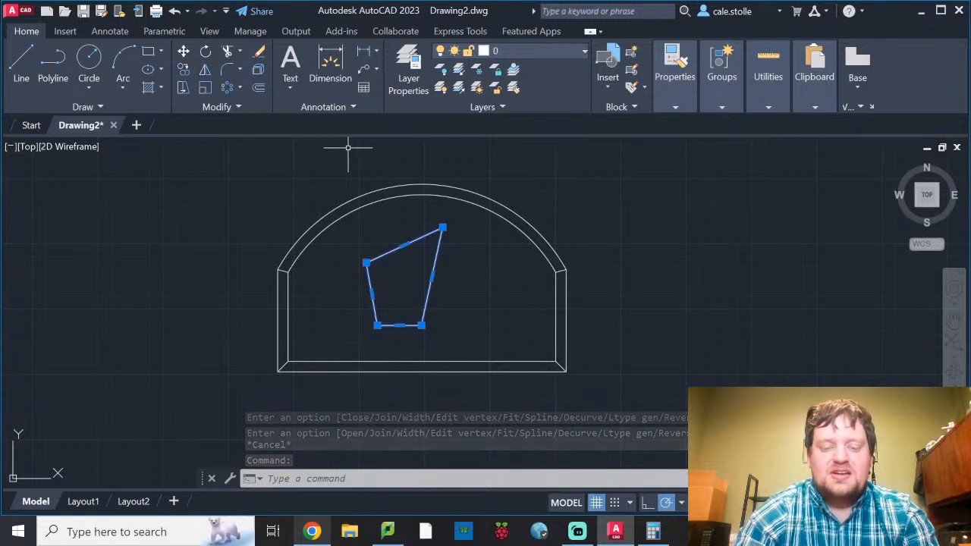
type("offset")
key("Return")
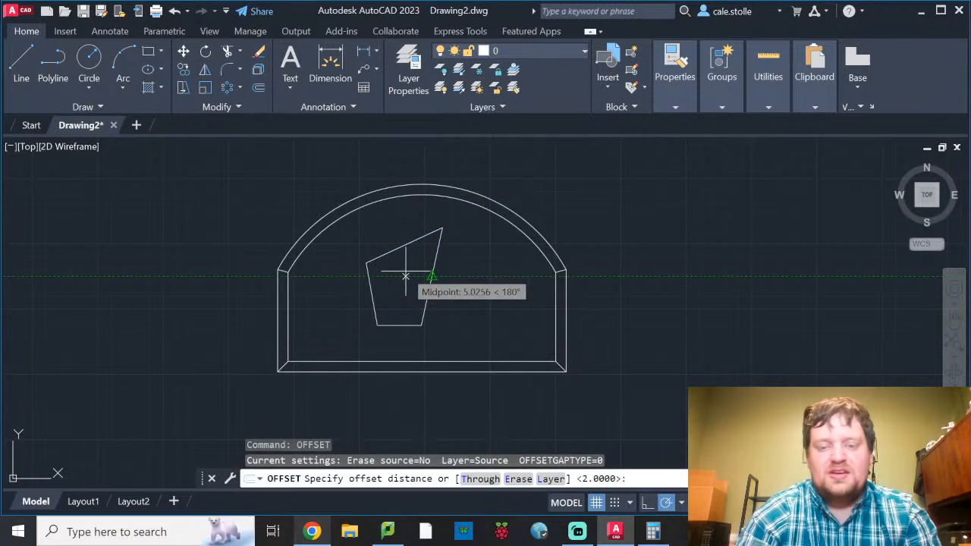
key("Return")
left_click(431, 276)
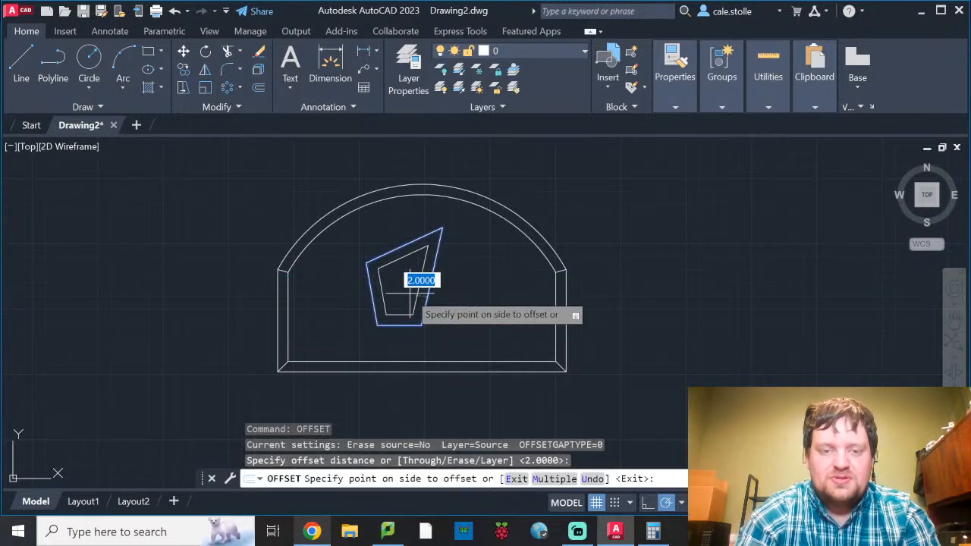
left_click(406, 293)
key("Escape")
Define a block named End Table from the arched outline and its inner shapes, with the base point at the outer bottom edge's midpoint.
scroll(442, 228, "down", 4)
mouse_move(459, 202)
middle_mouse_down()
mouse_move(489, 221)
mouse_move(501, 209)
middle_mouse_up()
scroll(414, 227, "down", 2)
middle_click_drag(414, 227, 540, 304)
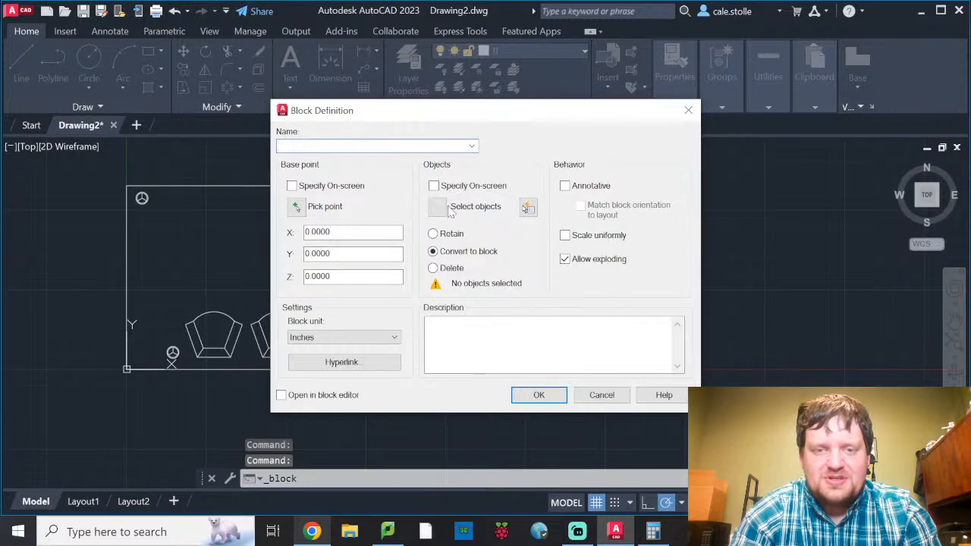
left_click(437, 207)
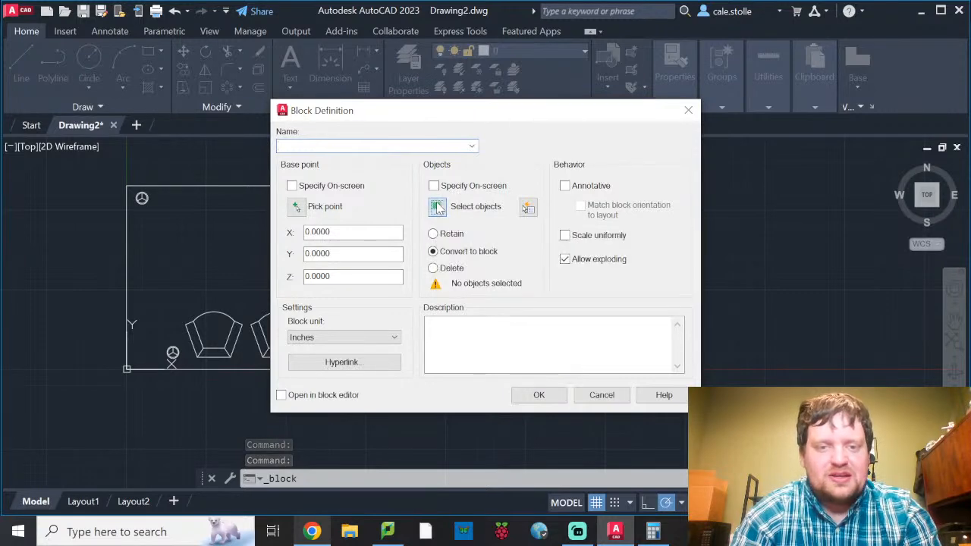
left_click(650, 271)
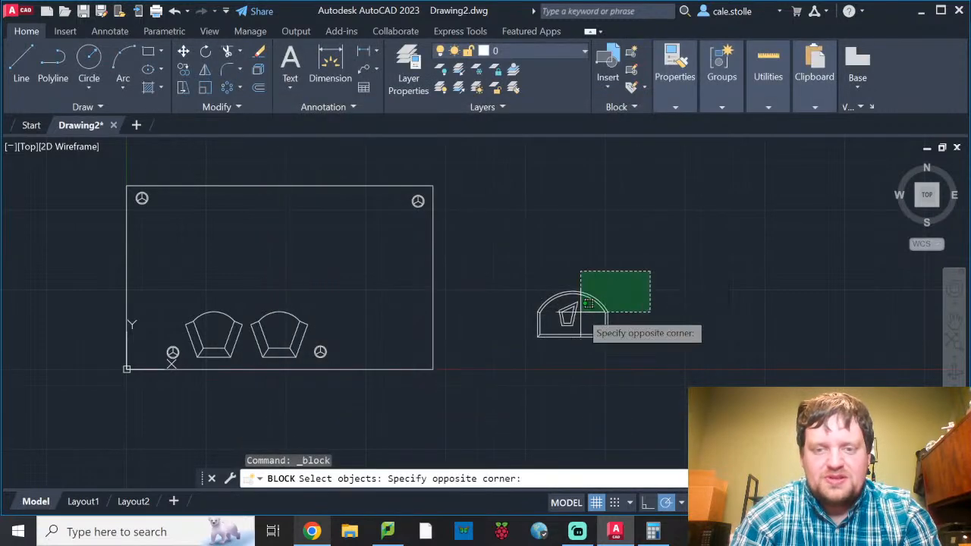
left_click(520, 361)
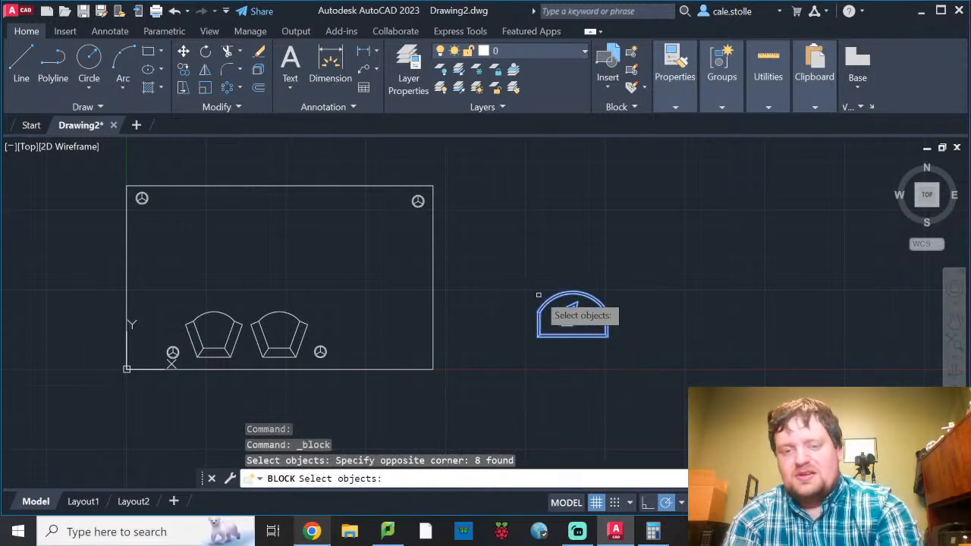
key("Return")
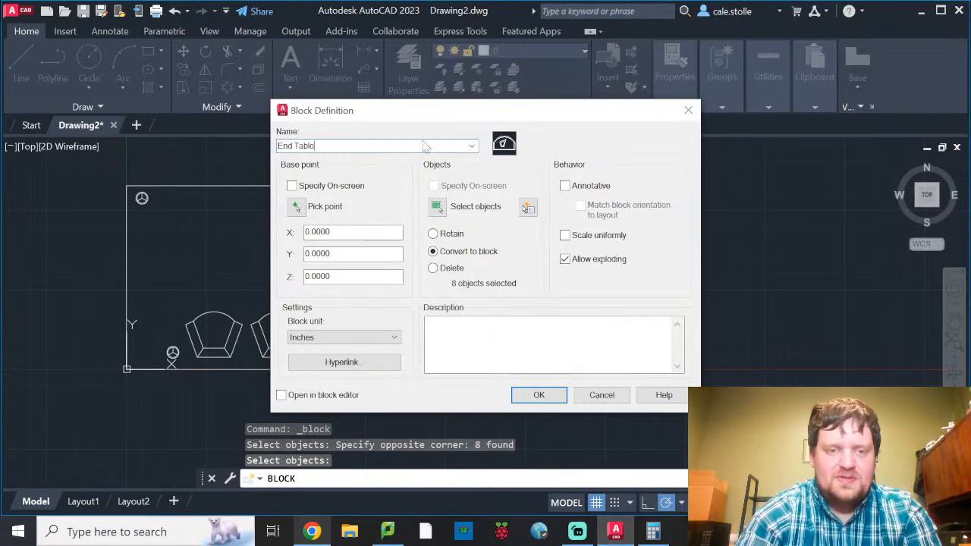
left_click(297, 209)
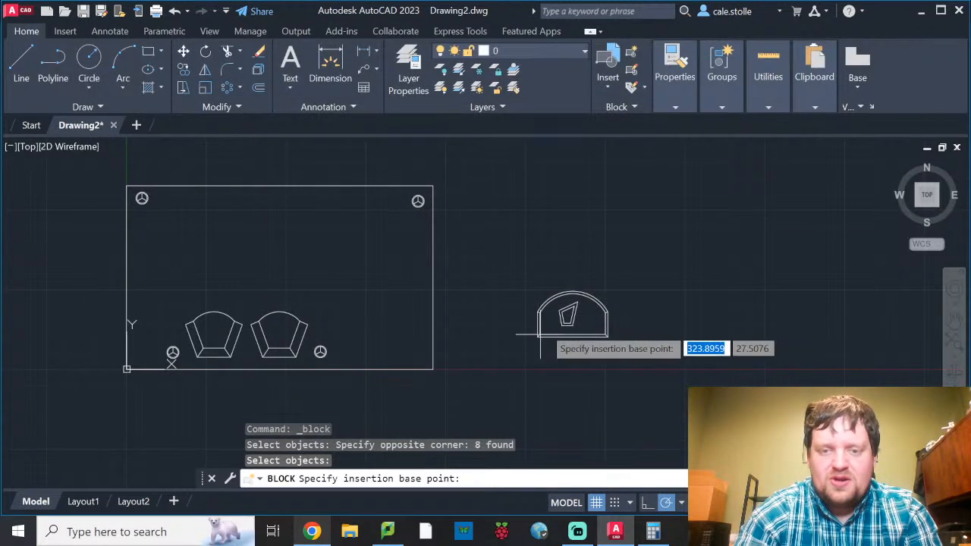
scroll(559, 336, "up", 5)
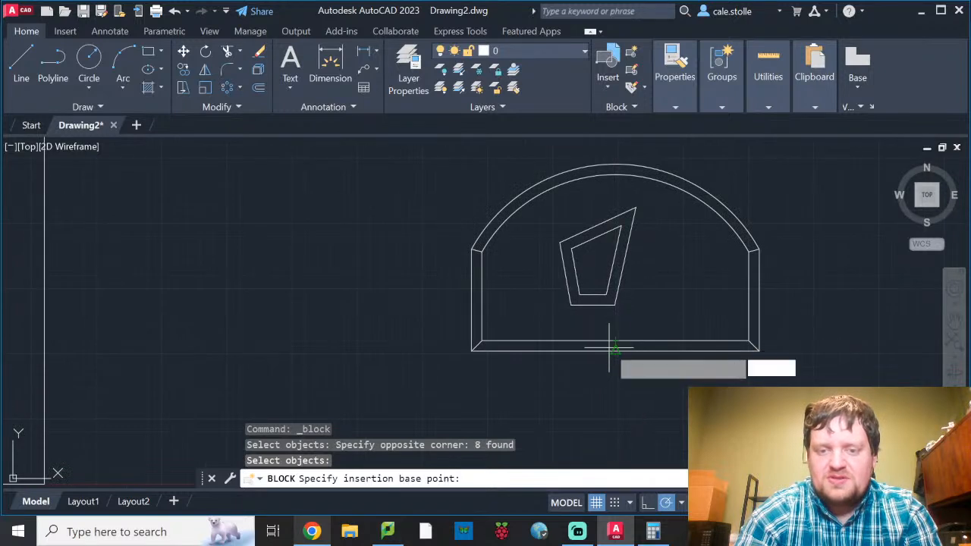
left_click(615, 350)
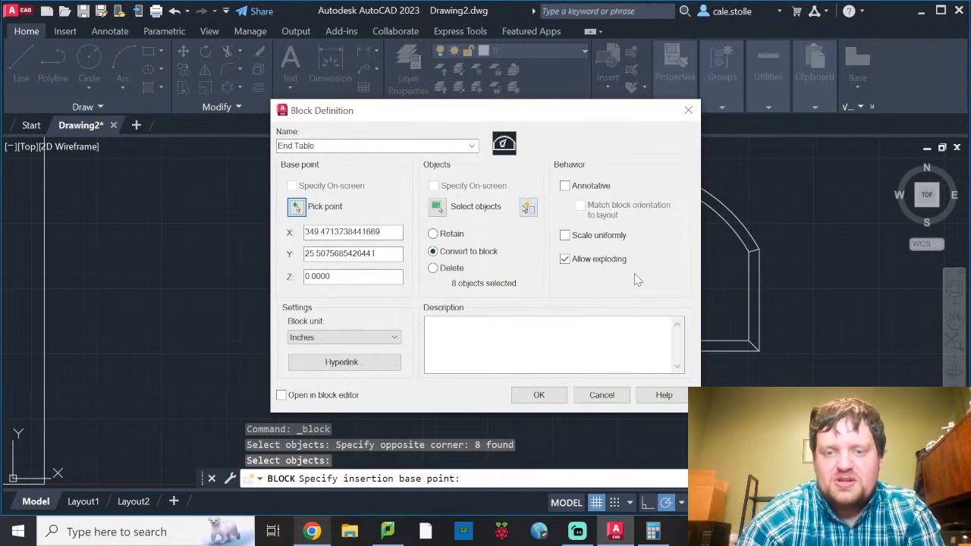
left_click(560, 398)
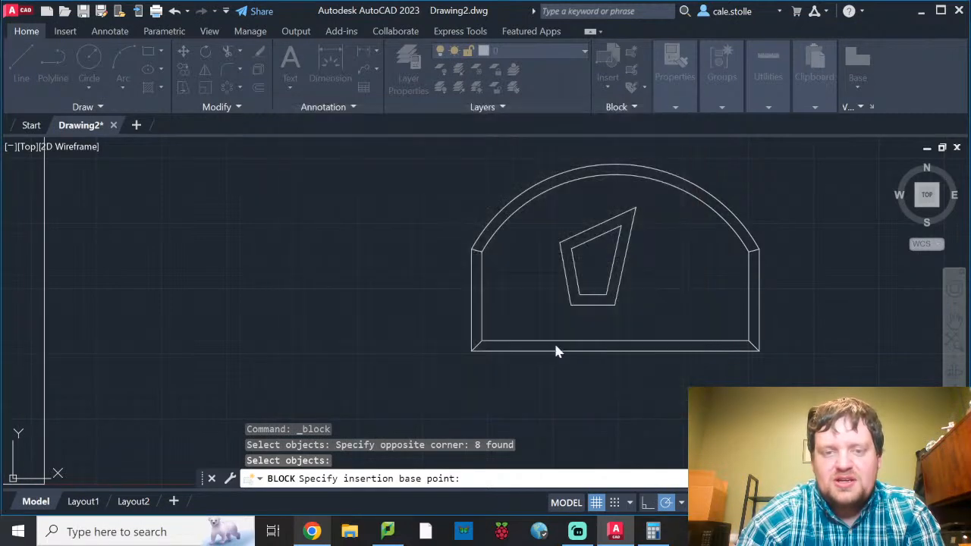
Insert the End Table block inside the room, in the upper-right area below the corner lamp.
scroll(521, 249, "down", 8)
middle_click_drag(425, 258, 658, 271)
scroll(658, 271, "up", 2)
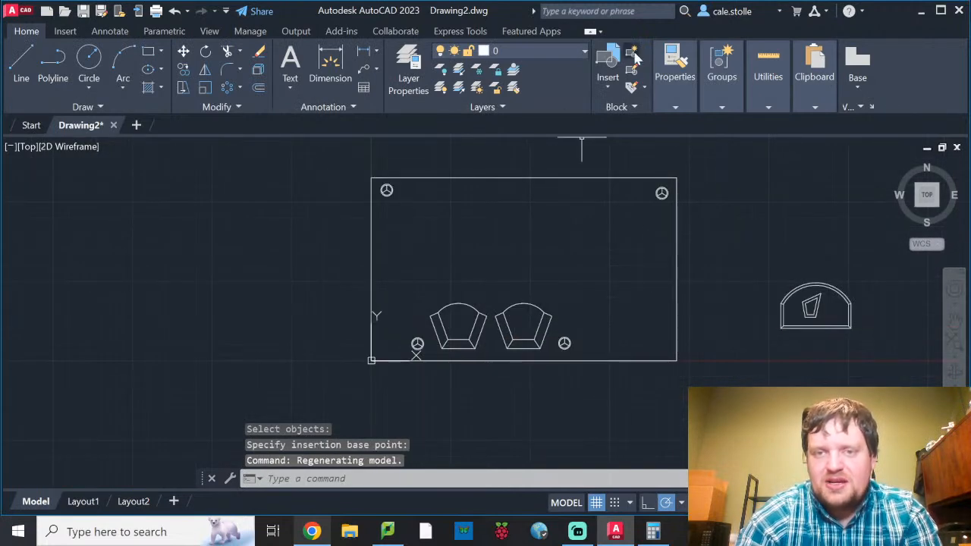
left_click(607, 69)
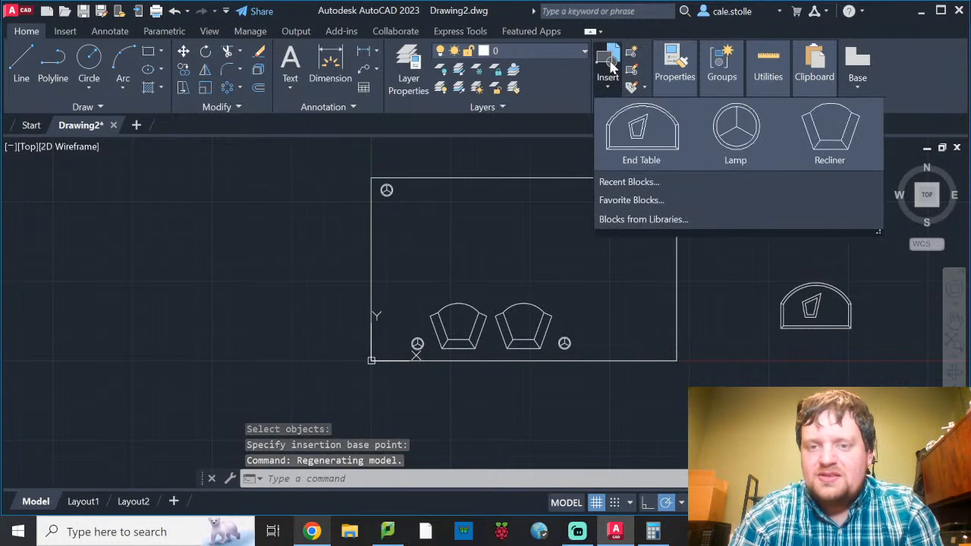
left_click(827, 127)
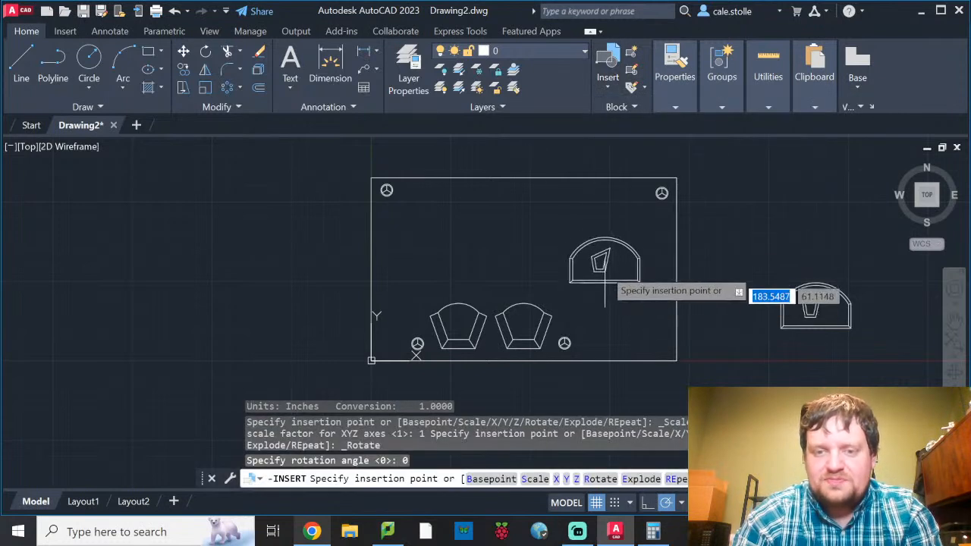
left_click(600, 277)
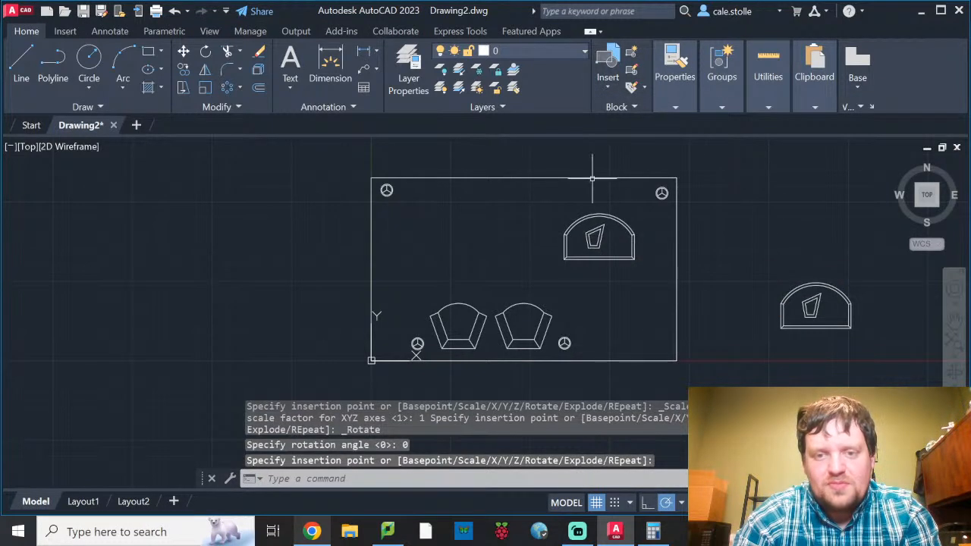
Reposition the inserted End Table within the room's upper-right area, first by its base point grip and again by its body.
left_click(579, 217)
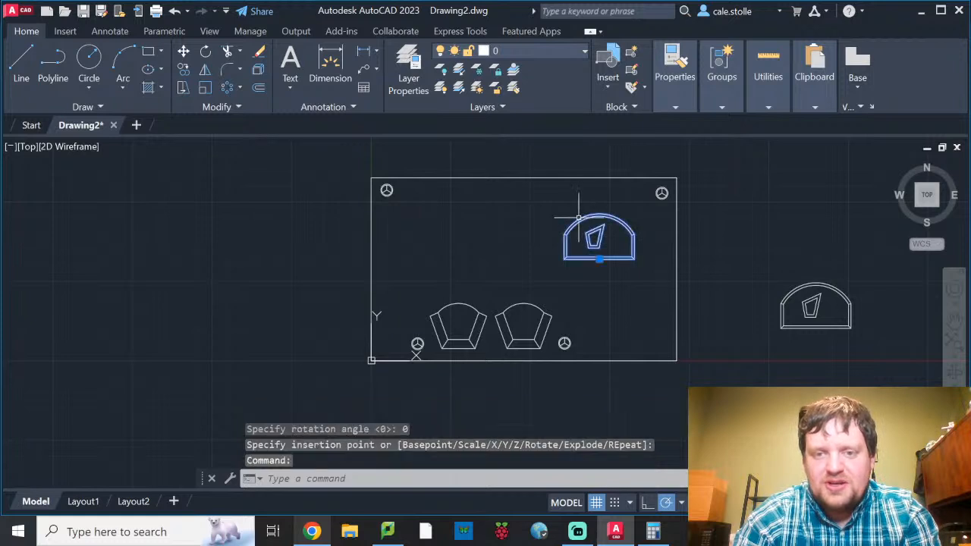
scroll(597, 249, "up", 4)
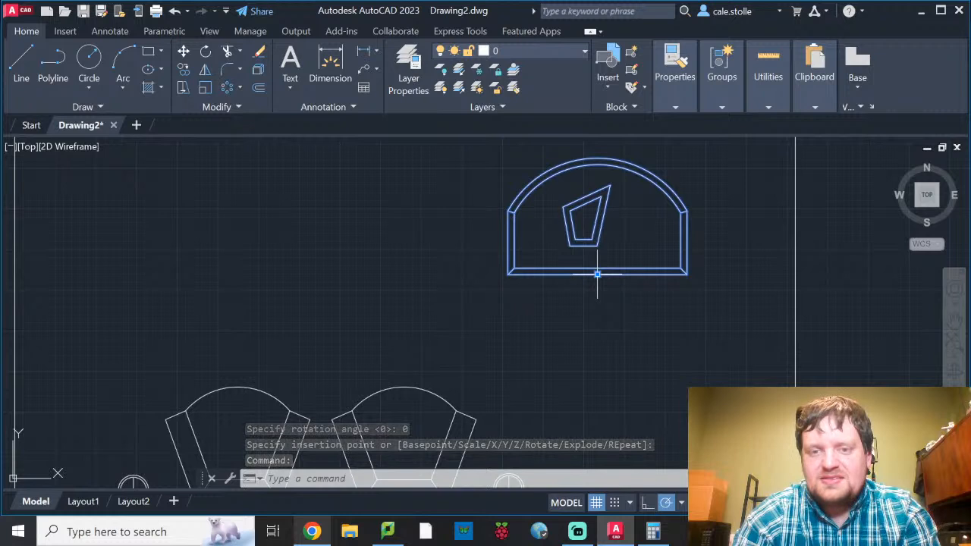
left_click(598, 274)
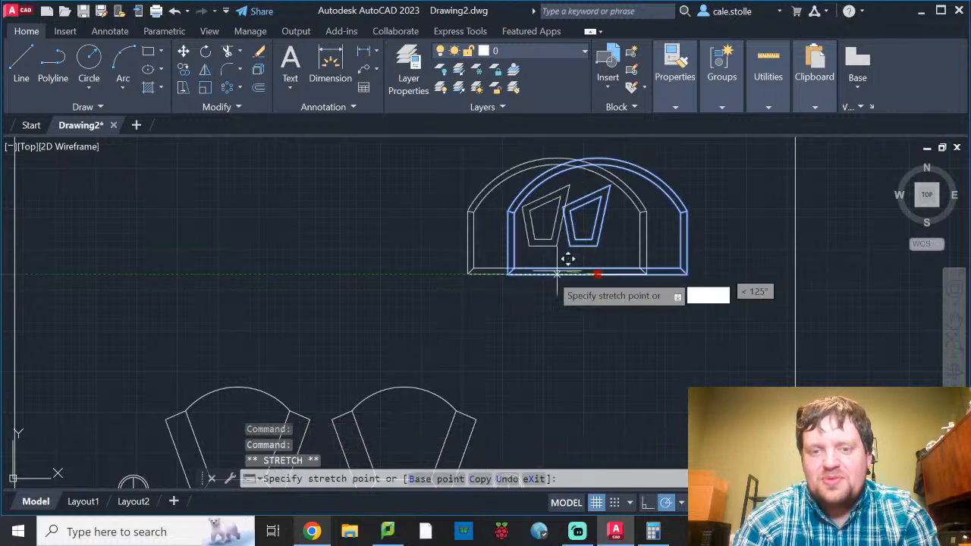
left_click(597, 245)
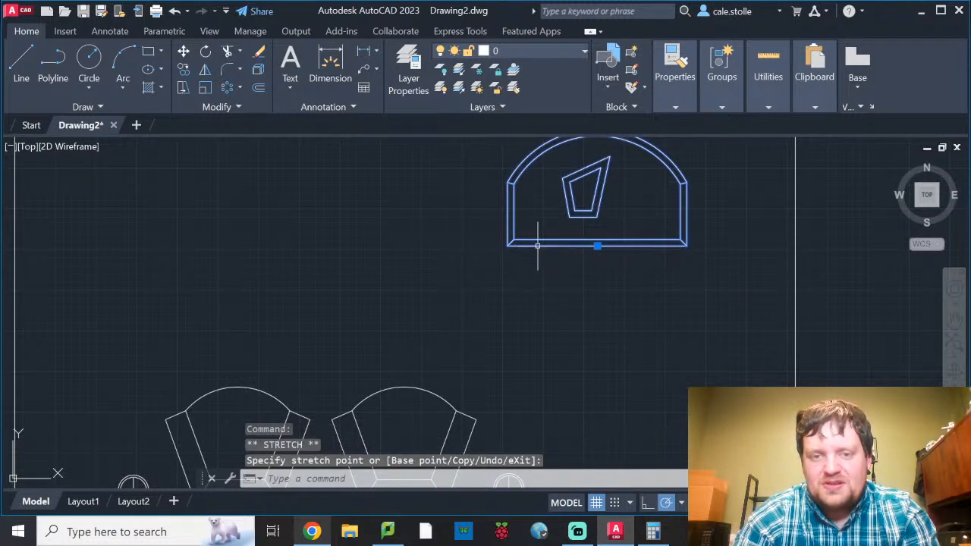
left_click_drag(520, 247, 537, 292)
left_click(525, 289)
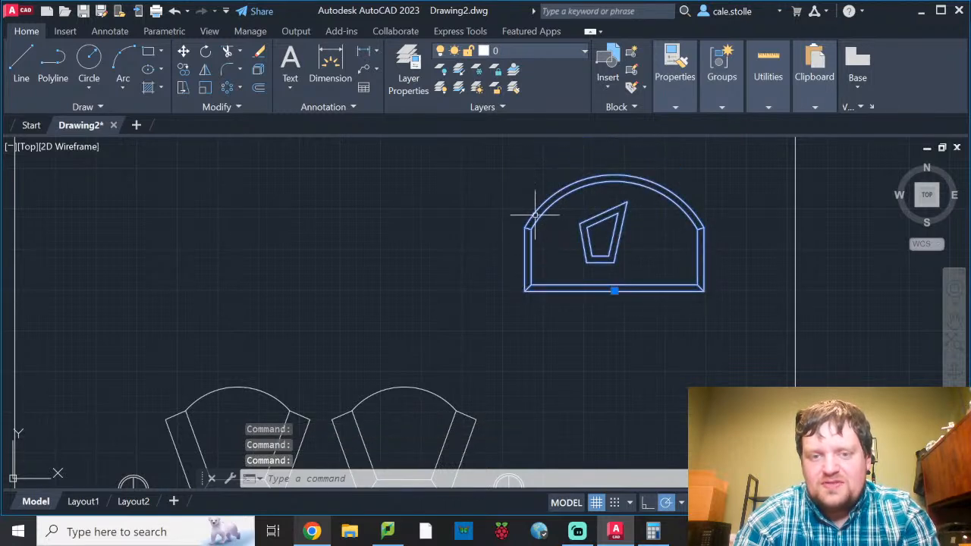
key("Escape")
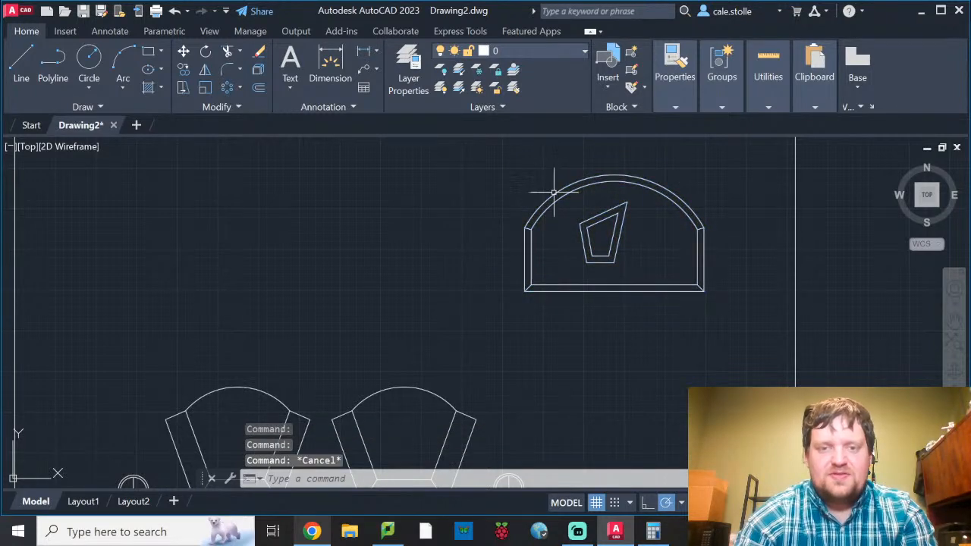
Erase the End Table block inside the room and undo the erasure.
left_click(555, 192)
key("Delete")
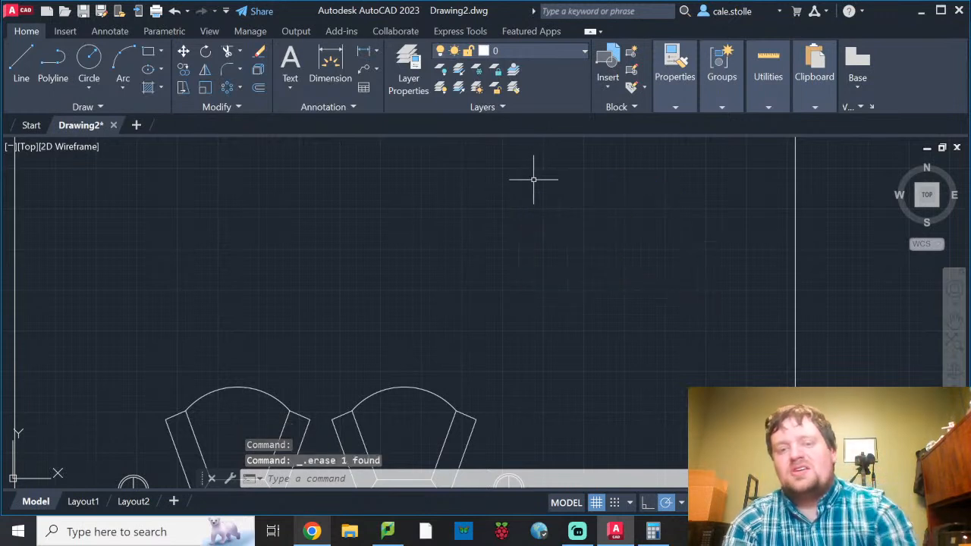
type("u")
key("Return")
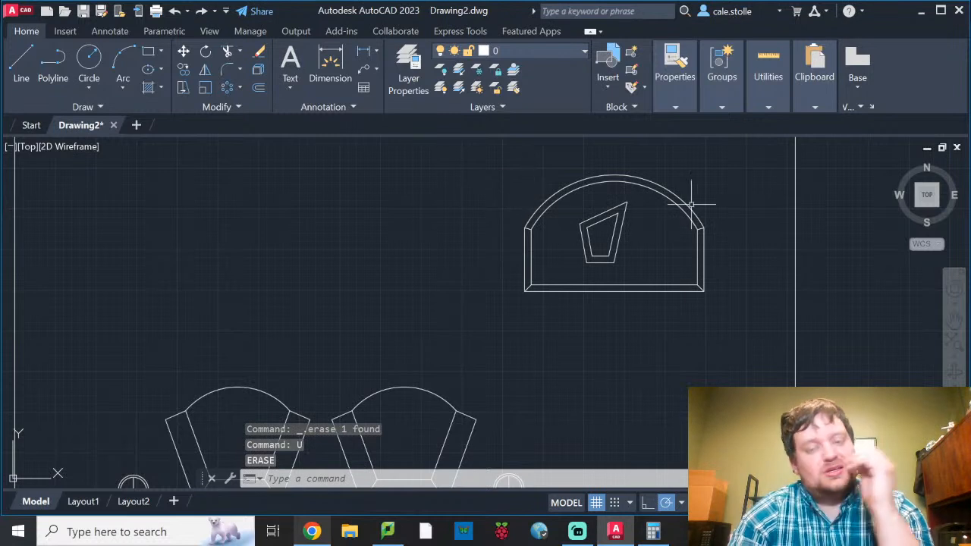
Rotate the End Table inside the room 180 degrees about its lower-left corner.
left_click(651, 219)
left_click(514, 317)
type("ro")
key("Return")
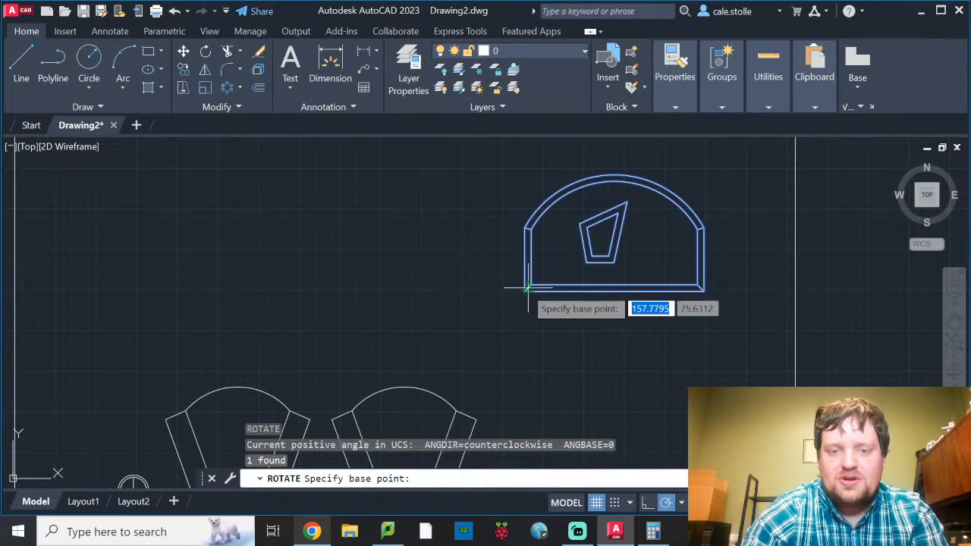
left_click(525, 289)
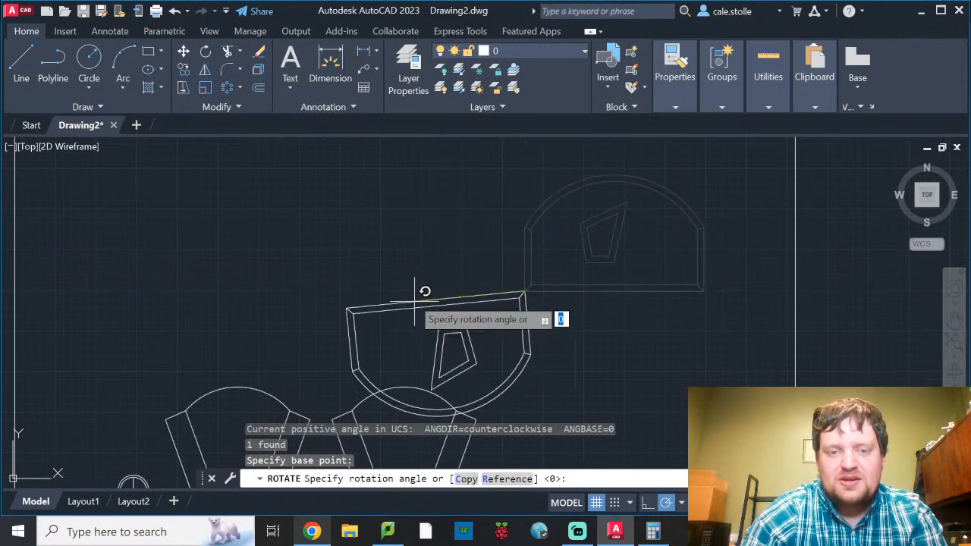
left_click(422, 287)
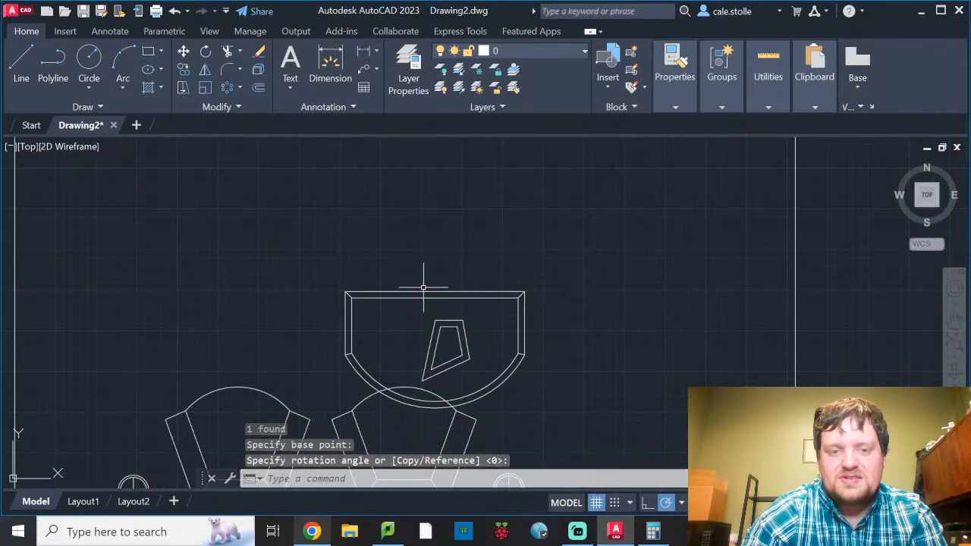
Move the rotated End Table straight up by its base point so its flat edge sits against the room's top wall.
left_click(424, 291)
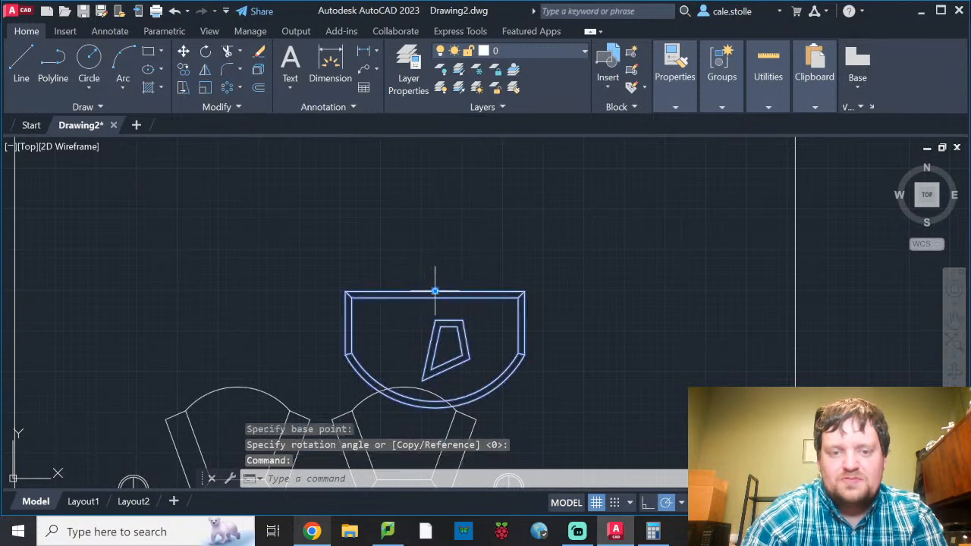
left_click(435, 290)
scroll(473, 212, "down", 2)
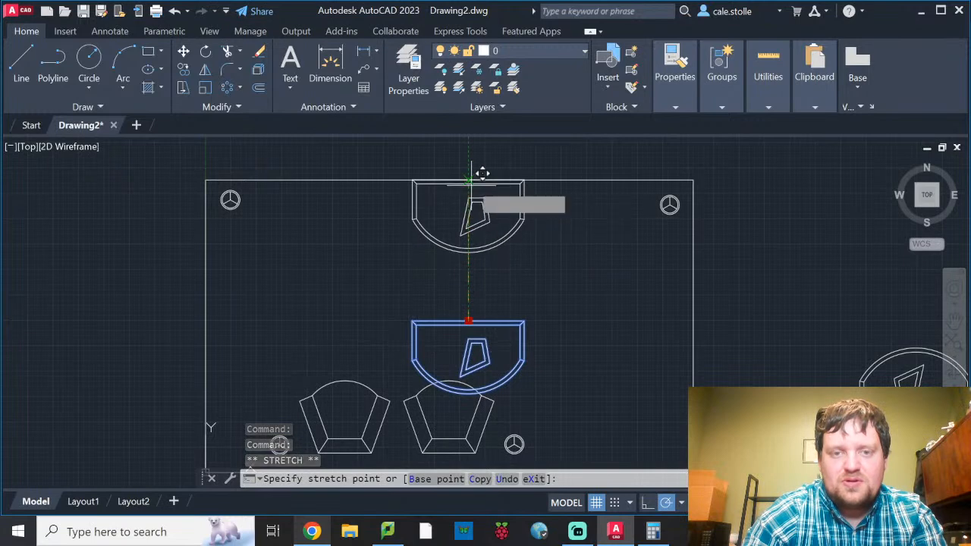
left_click(473, 173)
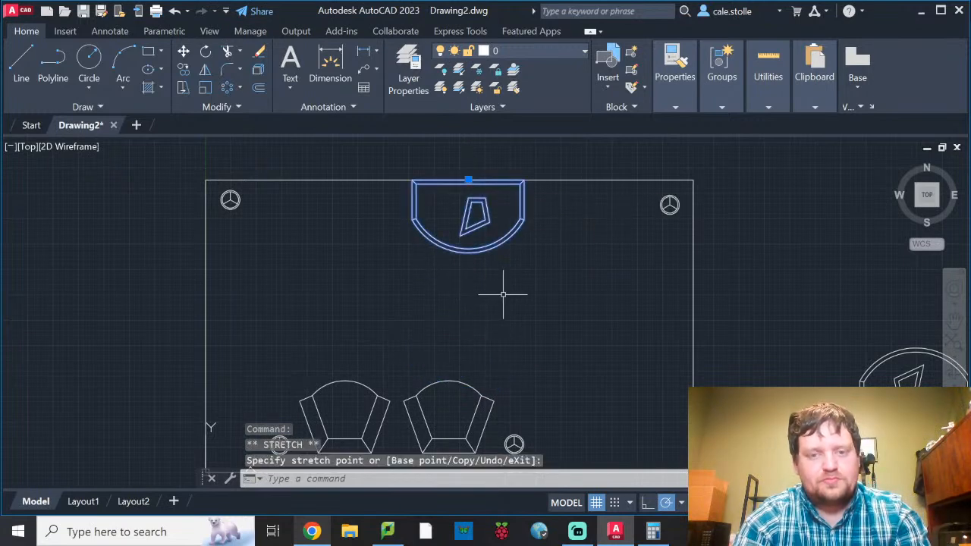
key("Escape")
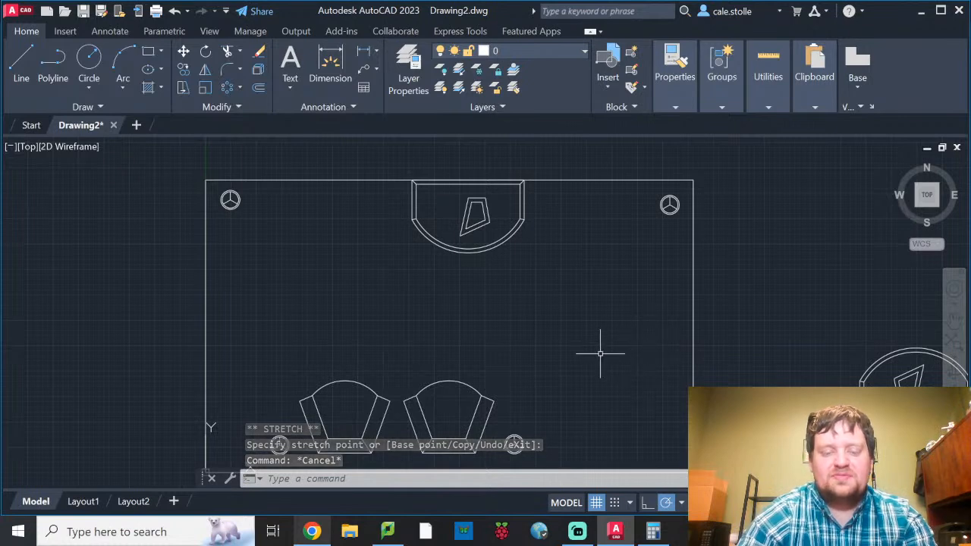
Insert a second End Table block in the right part of the room, below the upper-right lamp.
left_click(604, 67)
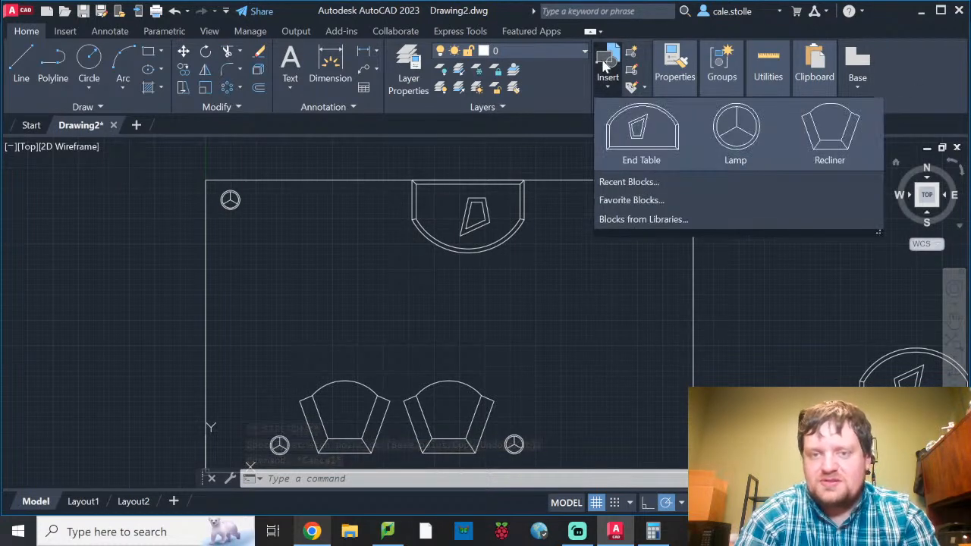
left_click(626, 129)
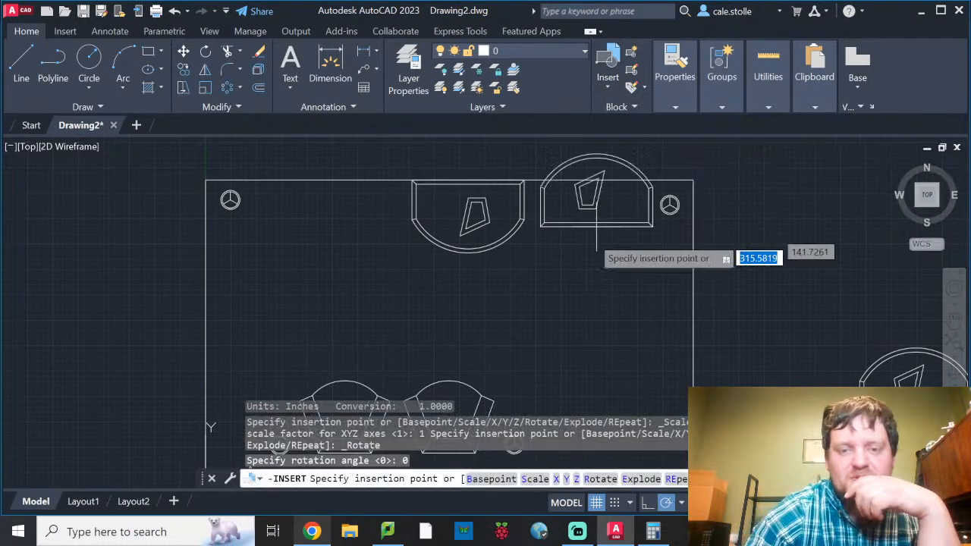
left_click(618, 349)
Rotate the second End Table 90 degrees counterclockwise about the midpoint of its flat edge, so that edge faces the right wall.
left_click(624, 264)
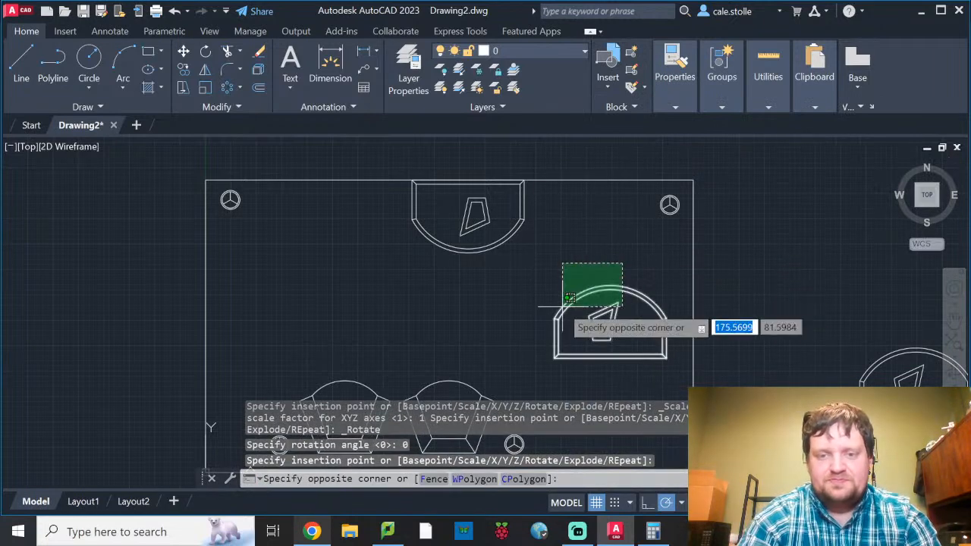
left_click(584, 292)
type("ro")
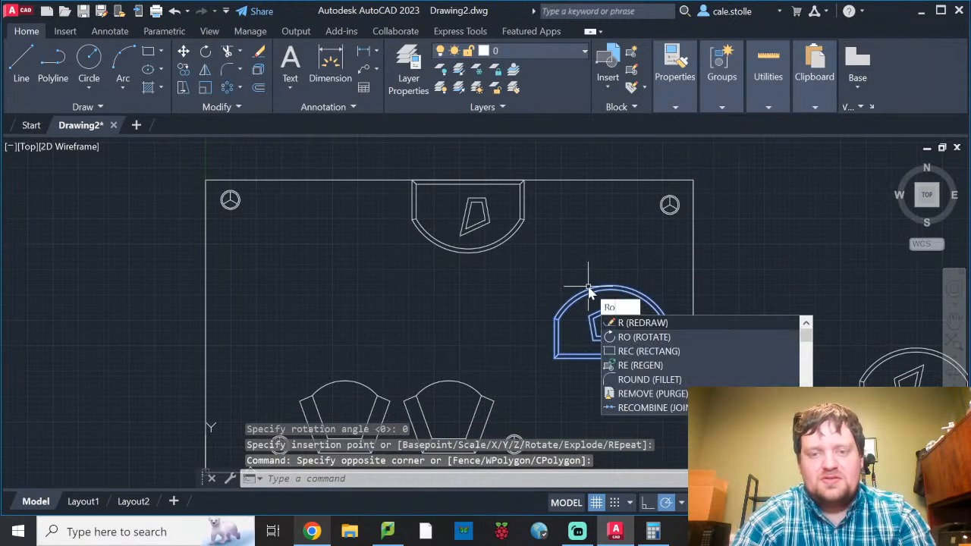
key("Return")
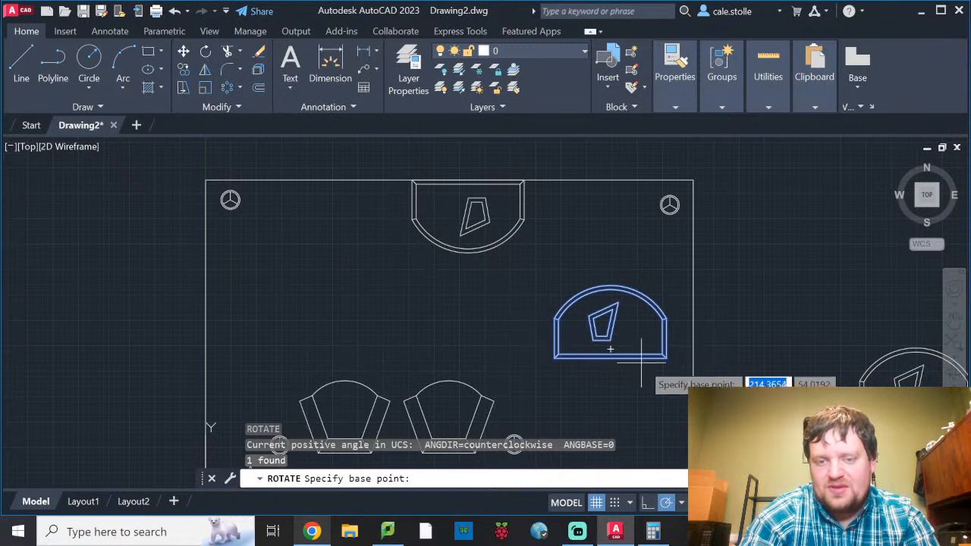
left_click(611, 350)
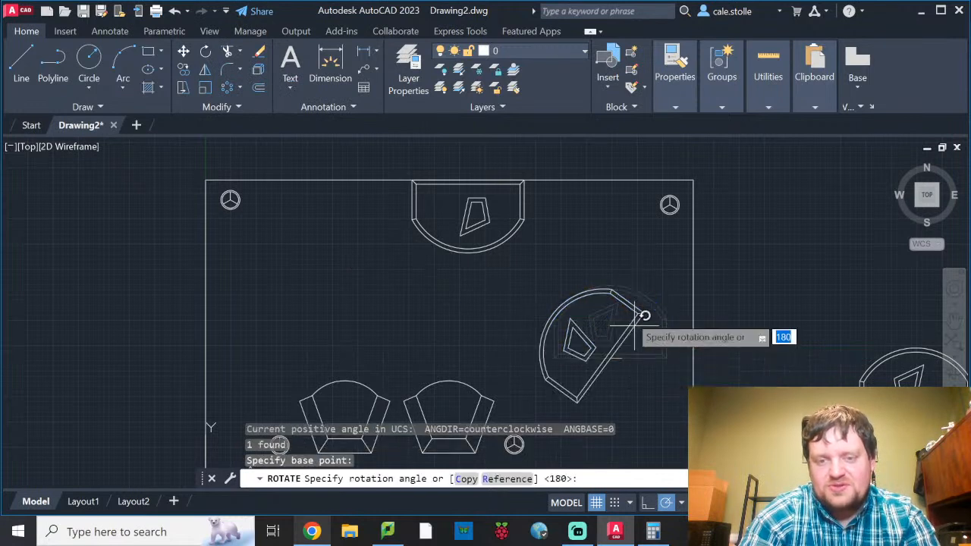
left_click(609, 243)
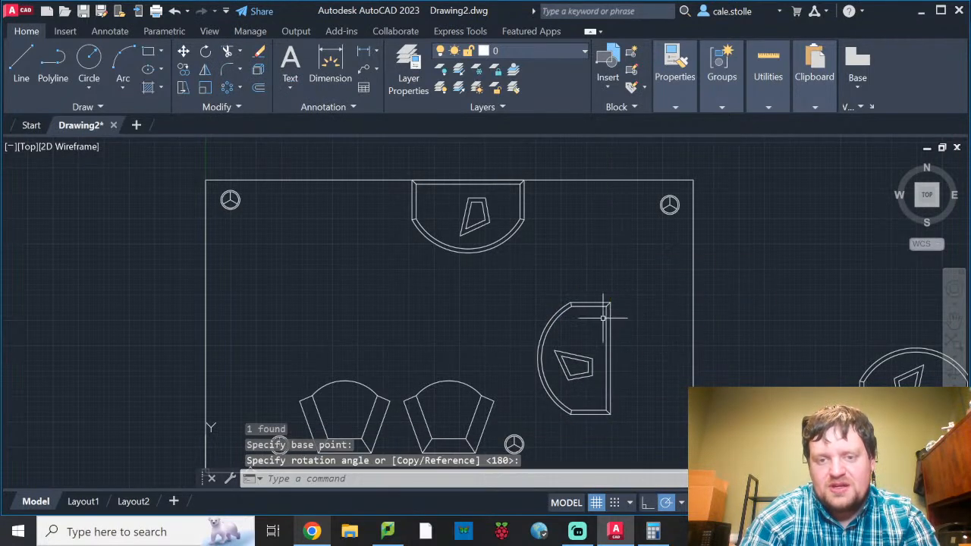
Move the second End Table horizontally by its flat edge's midpoint so that edge sits against the room's right wall.
left_click(611, 358)
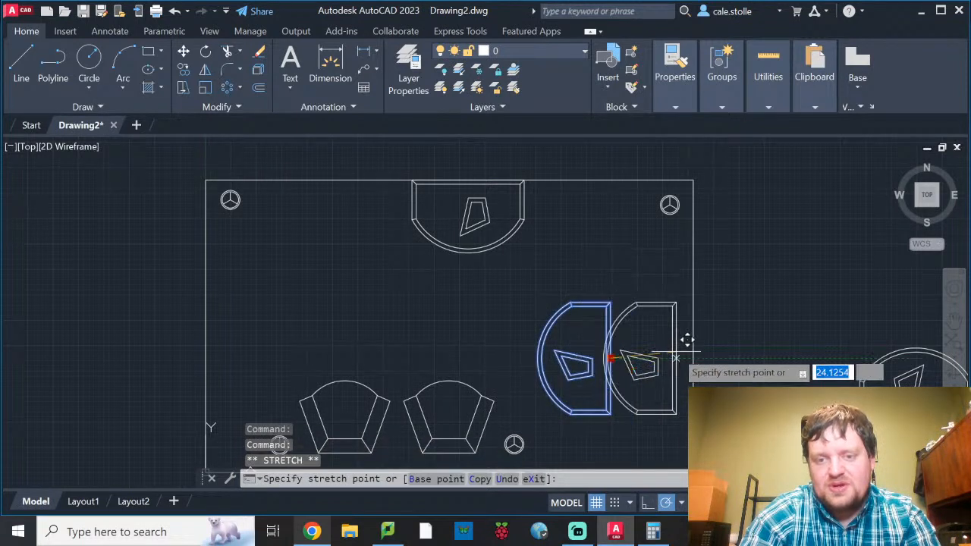
left_click(698, 355)
key("Escape")
Delete the spare End Table lying outside the room, to the right of it.
scroll(715, 304, "down", 2)
mouse_move(718, 345)
middle_mouse_down()
mouse_move(703, 332)
mouse_move(644, 329)
middle_mouse_up()
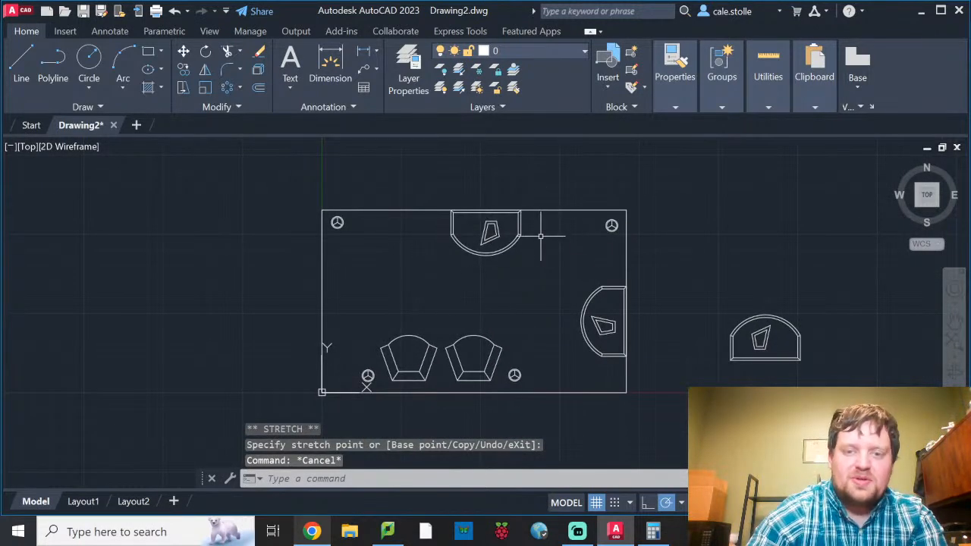
left_click(843, 374)
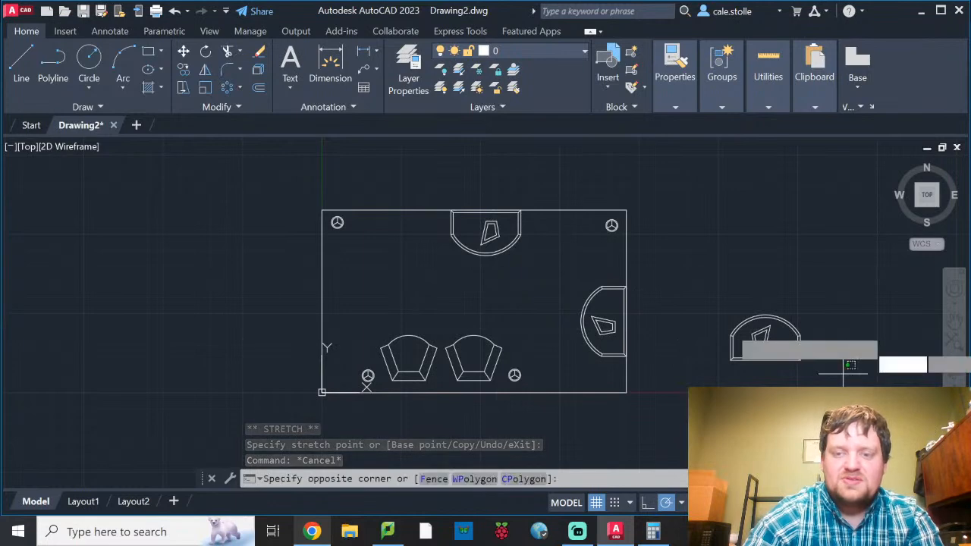
left_click(766, 303)
key("Delete")
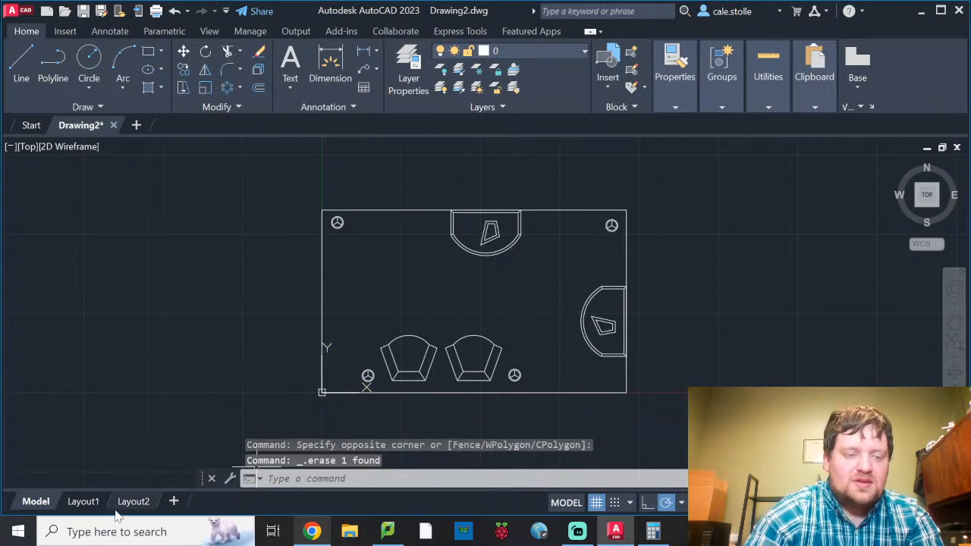
Import the ENG-SHEET layout from the template DoaneCAD.dwt, found in the EGR 210 folder under Doane Classes, 2023 Spring.
left_click(85, 502)
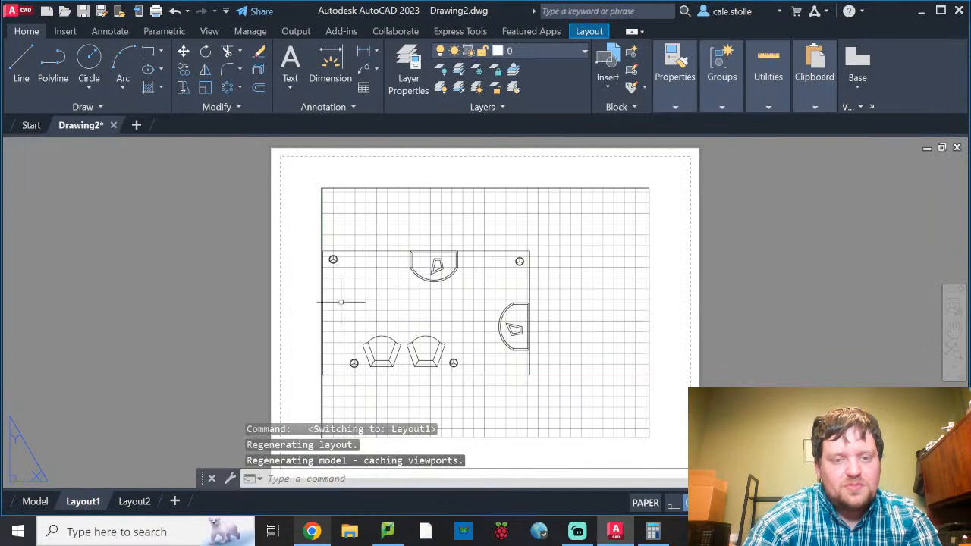
right_click(83, 513)
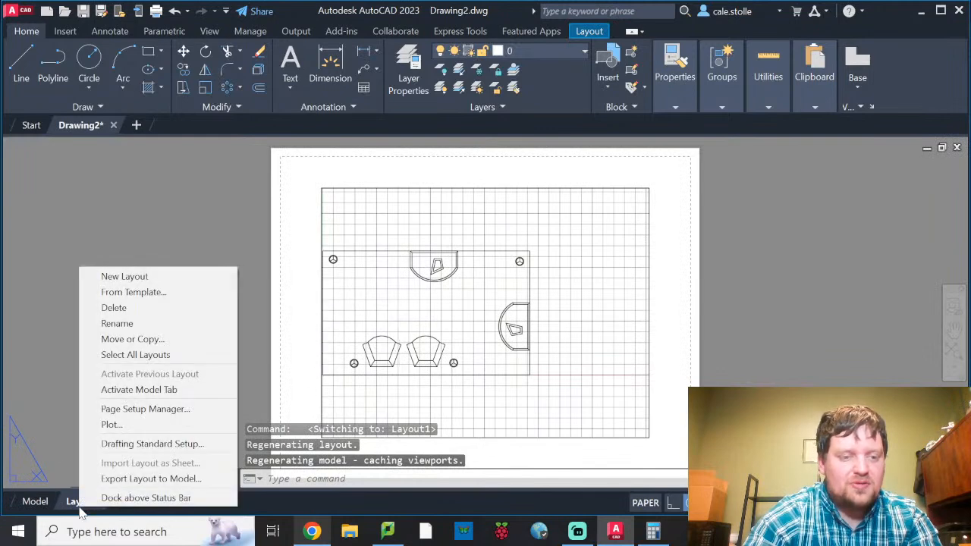
left_click(134, 292)
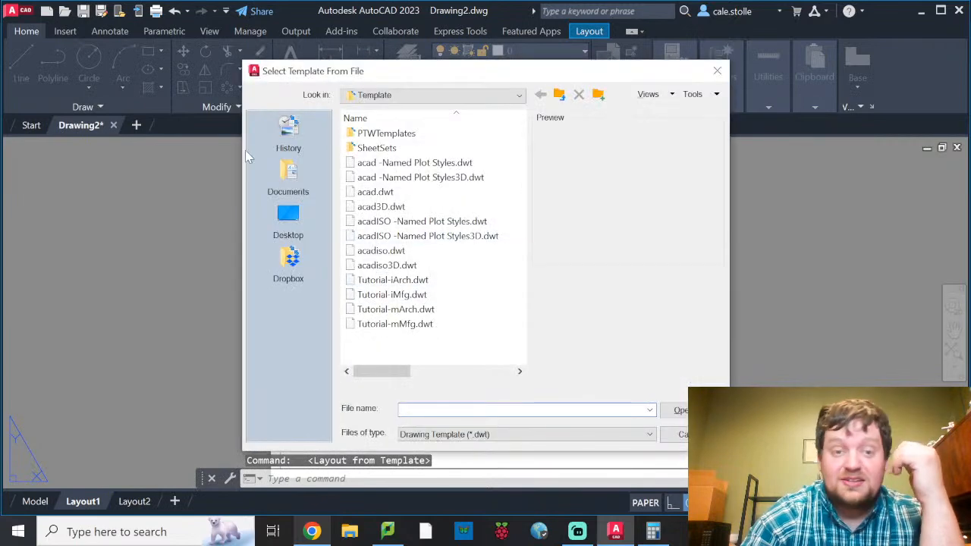
left_click(289, 216)
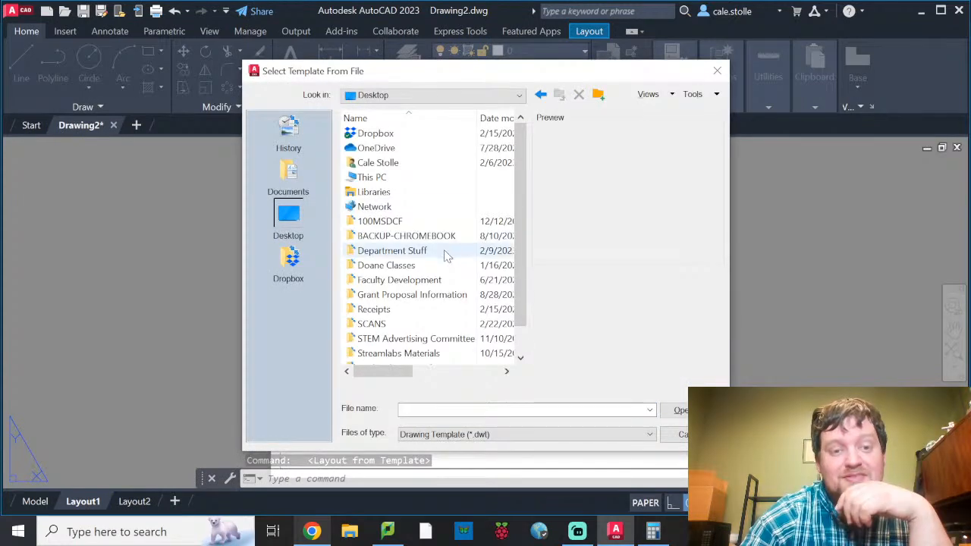
left_click(416, 267)
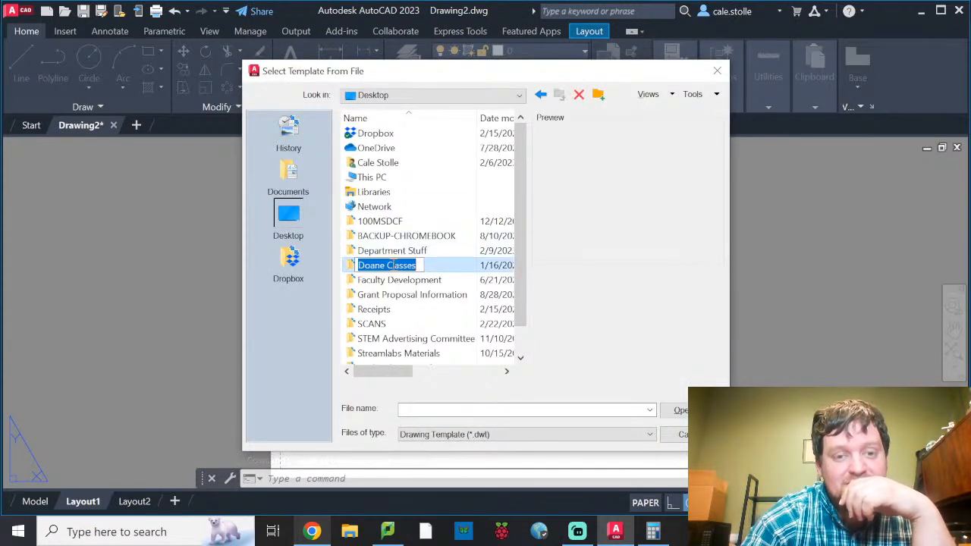
double_click(353, 266)
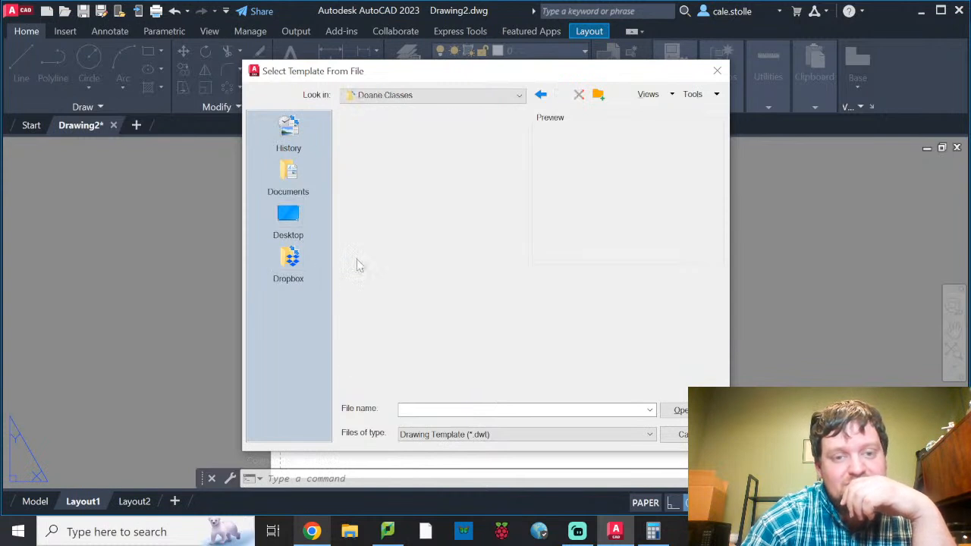
double_click(370, 279)
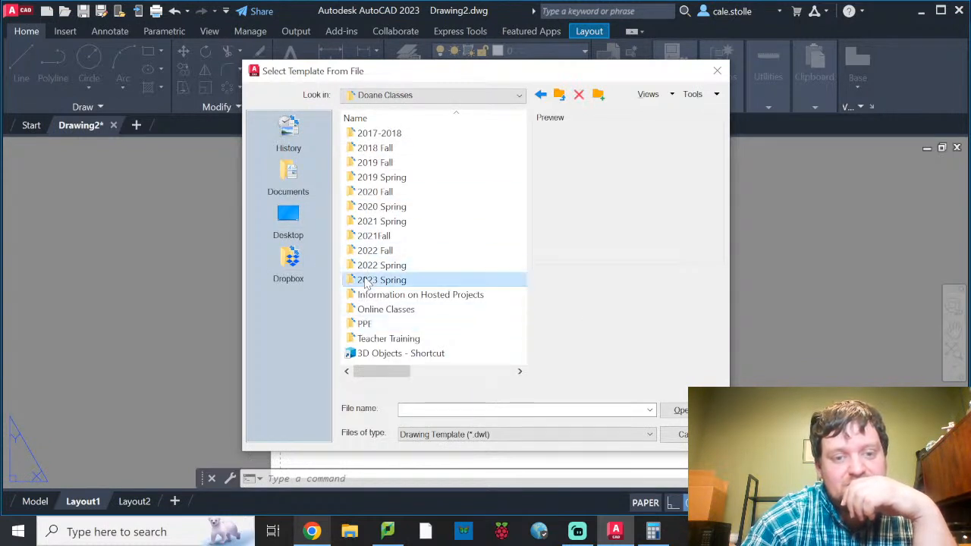
double_click(371, 134)
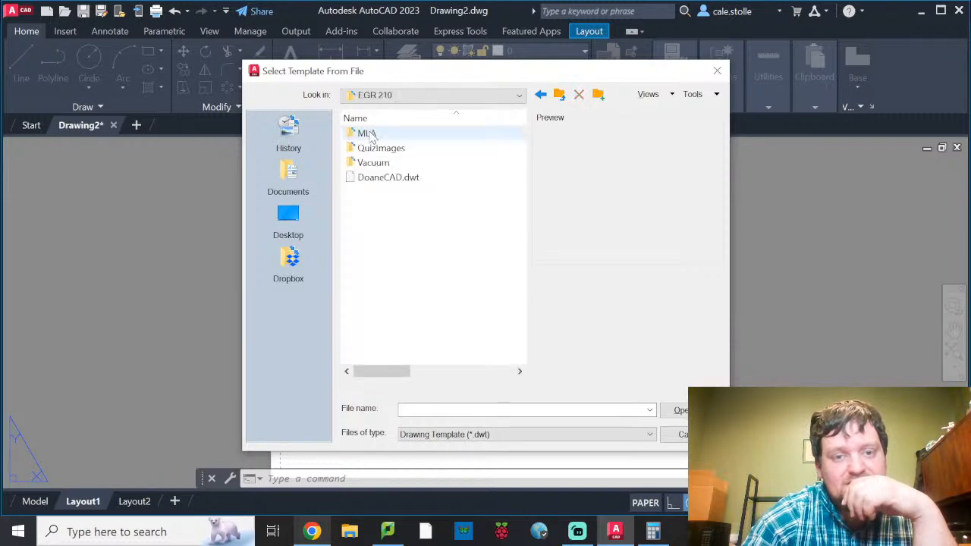
double_click(380, 177)
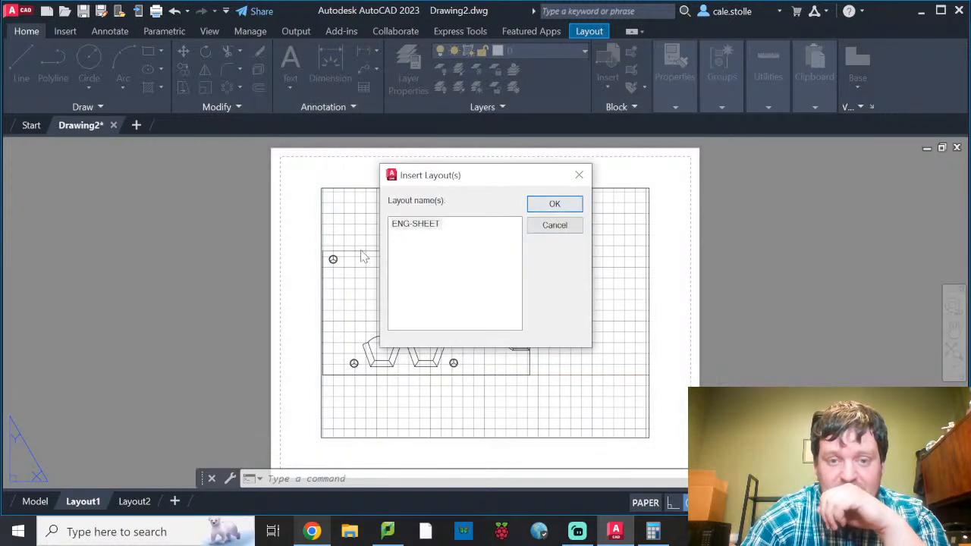
left_click(553, 205)
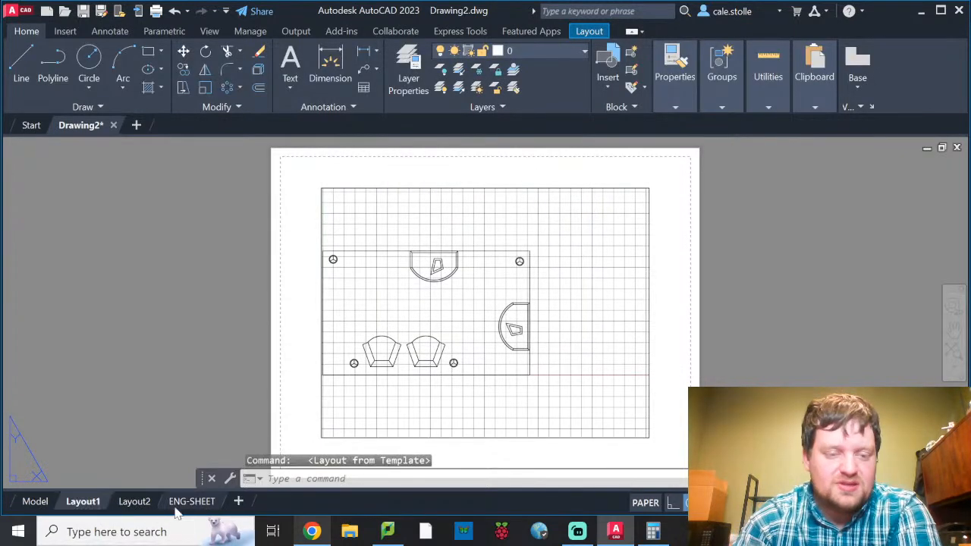
On the ENG-SHEET layout, create a rectangular viewport from the border's upper-left inner corner to the title block's upper-right corner.
left_click(176, 506)
middle_click_drag(410, 265, 495, 173)
middle_click_drag(458, 262, 463, 309)
scroll(464, 286, "up", 2)
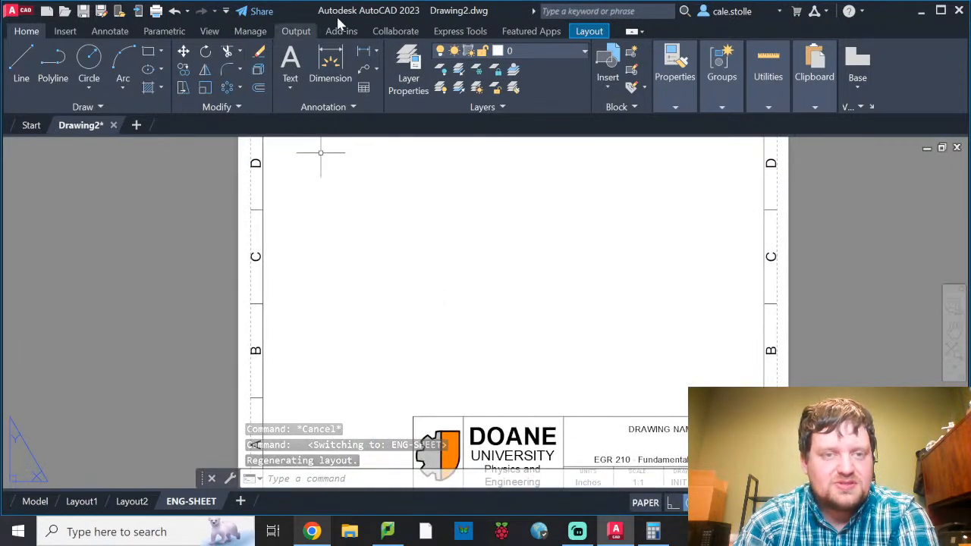
left_click(586, 31)
left_click(132, 55)
middle_click_drag(278, 245, 277, 296)
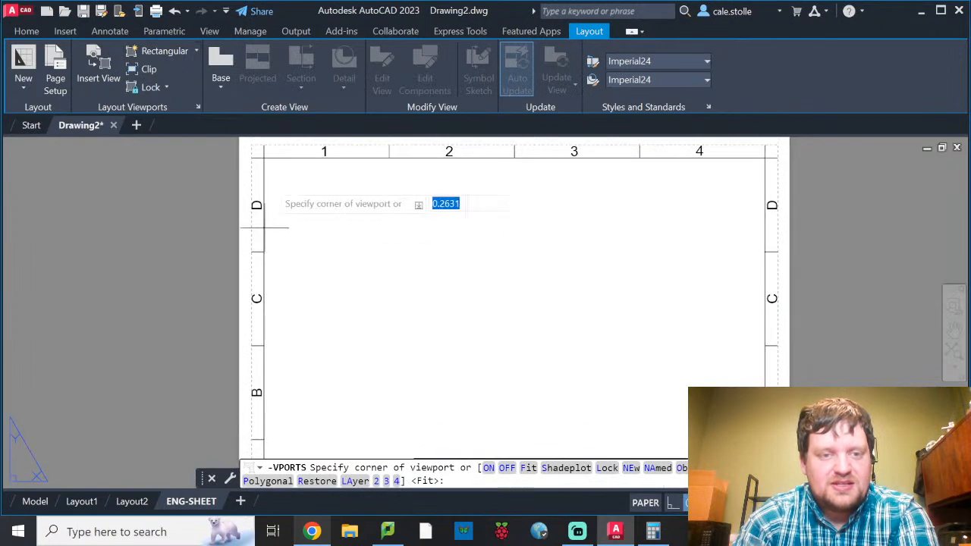
left_click(264, 158)
middle_click_drag(348, 247, 137, 172)
scroll(378, 288, "down", 2)
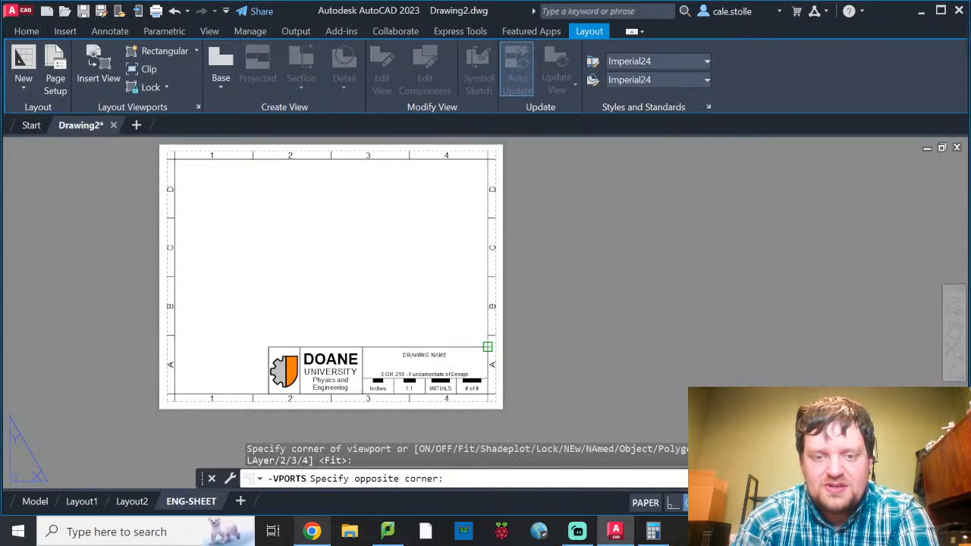
left_click(487, 347)
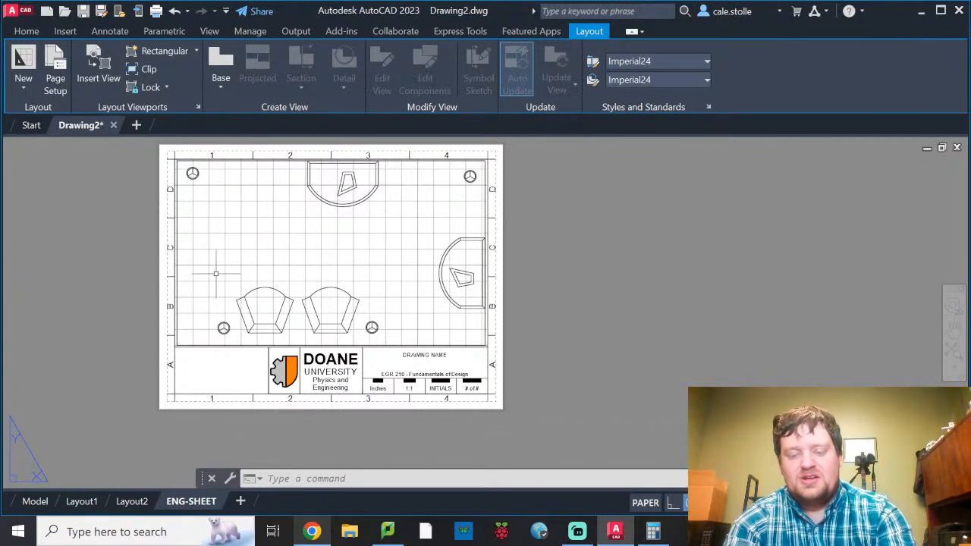
type("l")
key("Return")
key("Escape")
key("Escape")
key("Escape")
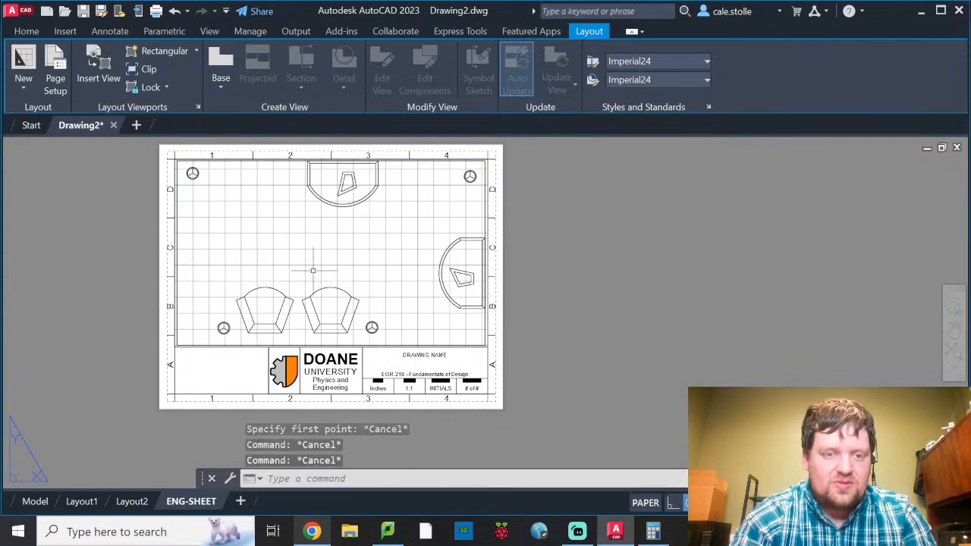
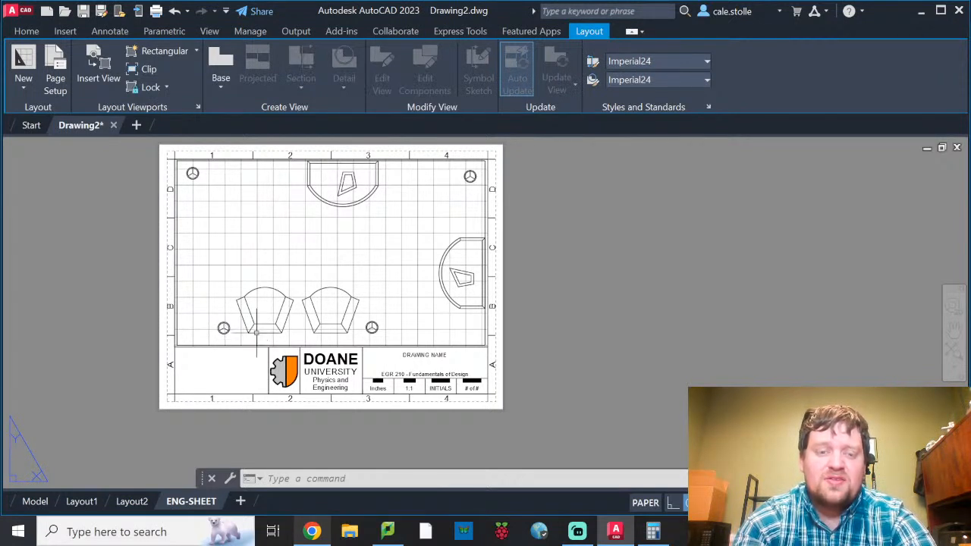
left_click(36, 501)
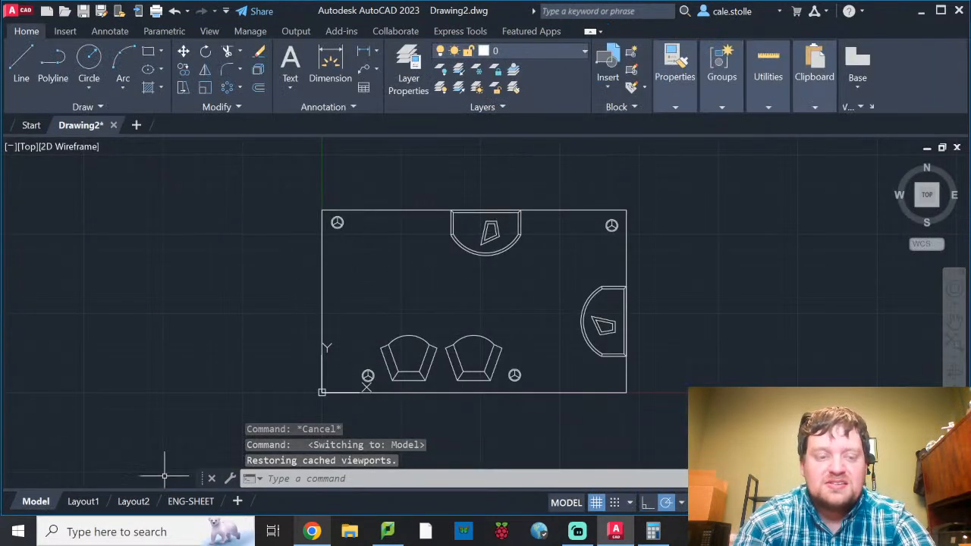
left_click(193, 503)
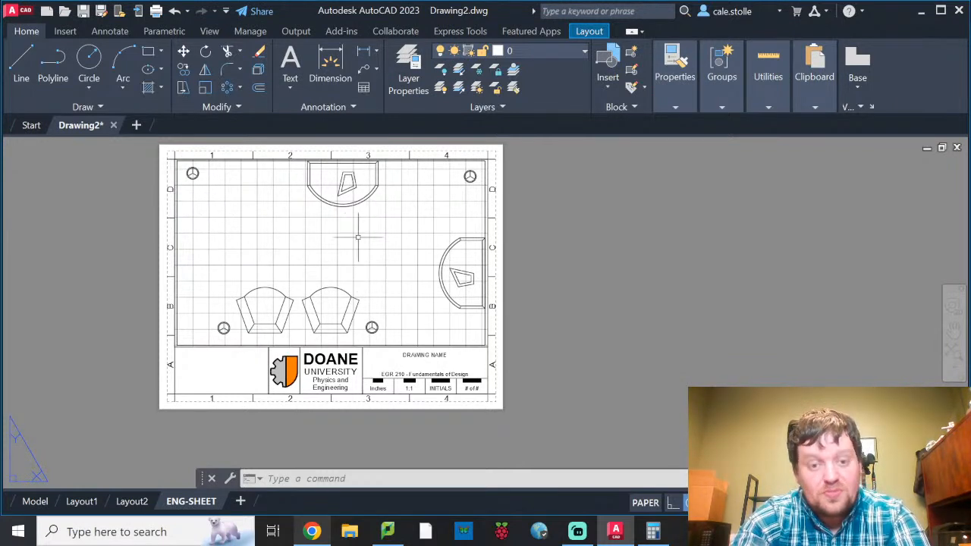
Turn off the grid inside the ENG-SHEET viewport and return to paper space.
scroll(293, 276, "up", 2)
middle_click_drag(293, 276, 427, 301)
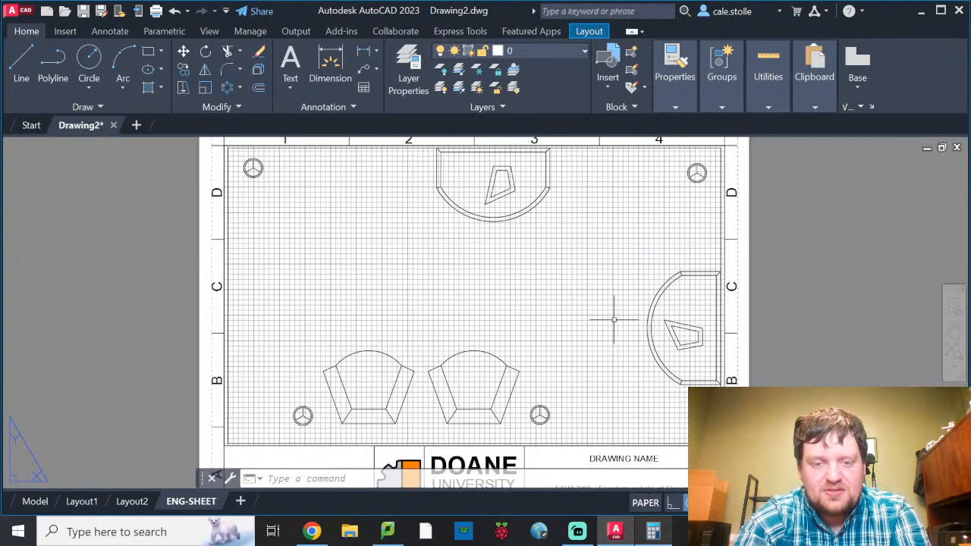
double_click(409, 272)
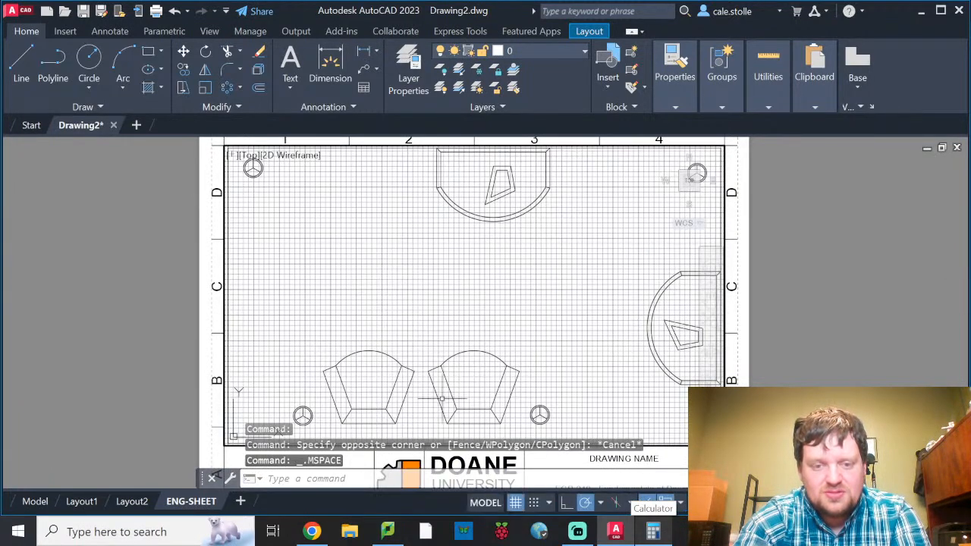
left_click(515, 503)
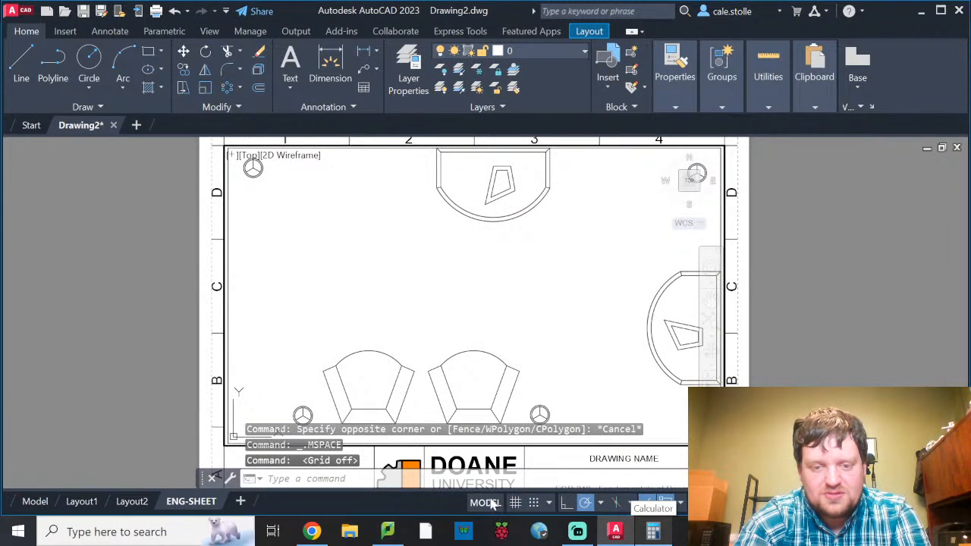
left_click(496, 505)
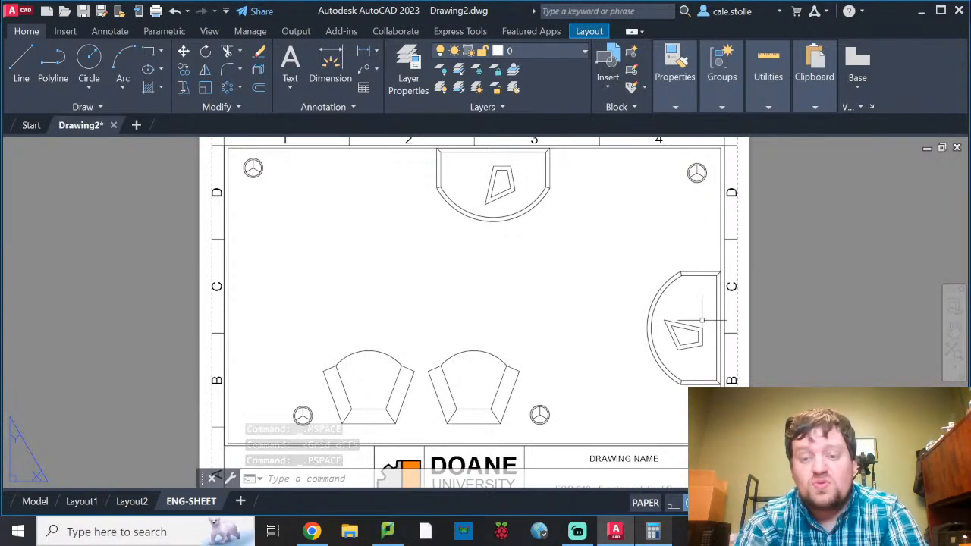
Switch to Calculator and work out the viewport scale by dividing 240 by 6 and 1 by 40.
left_click(657, 534)
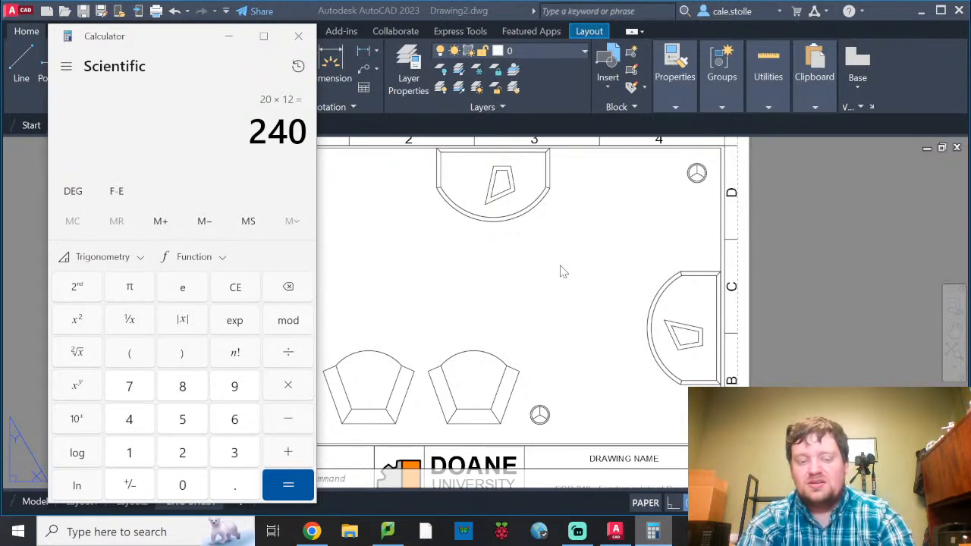
type("6")
key("Return")
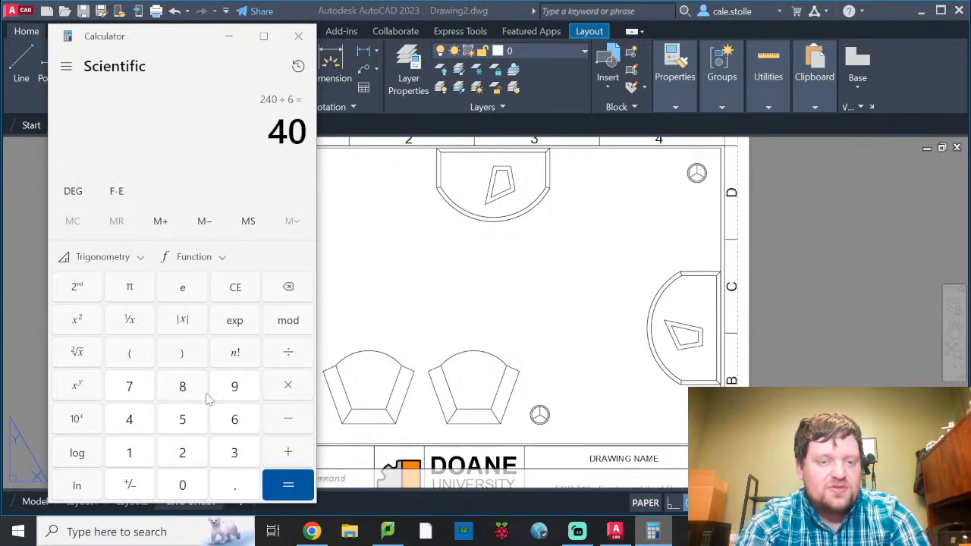
left_click(131, 453)
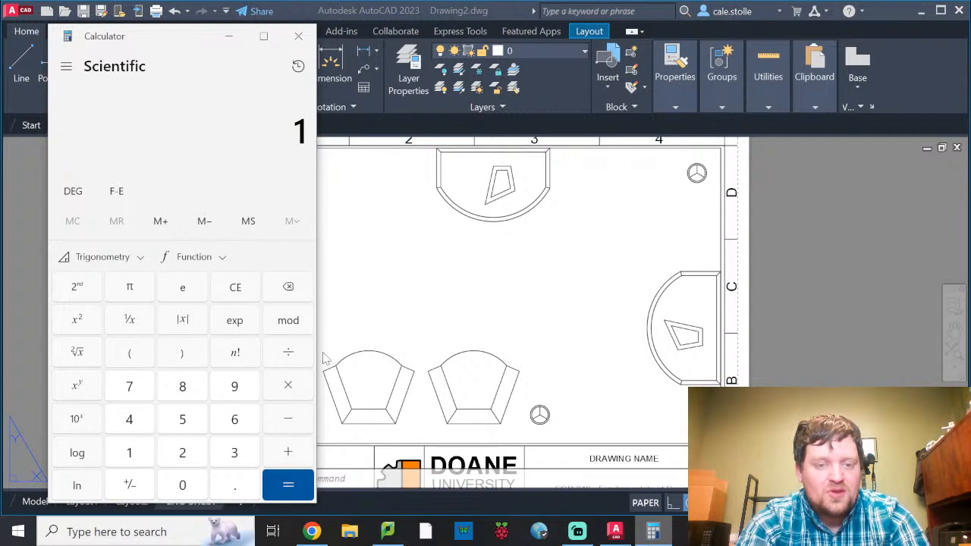
left_click(149, 425)
left_click(183, 483)
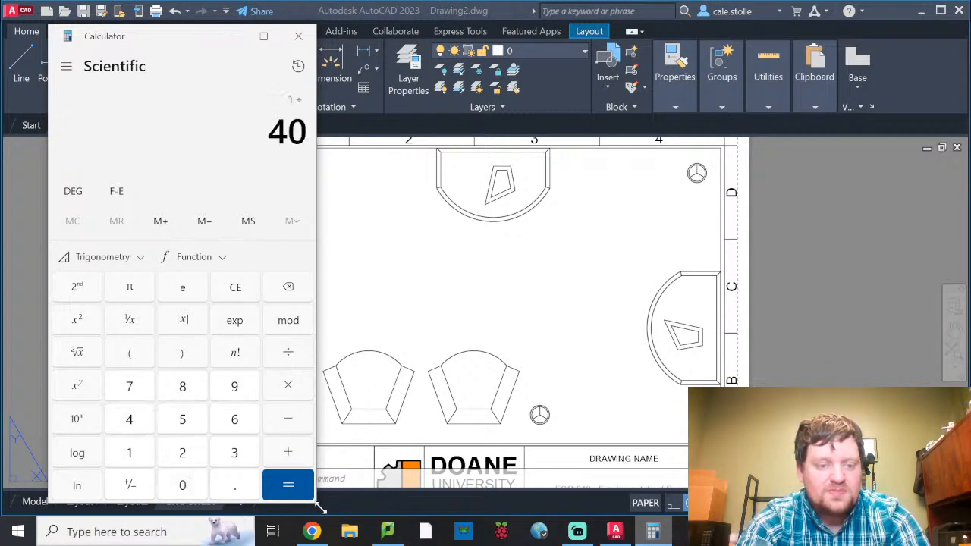
left_click(297, 479)
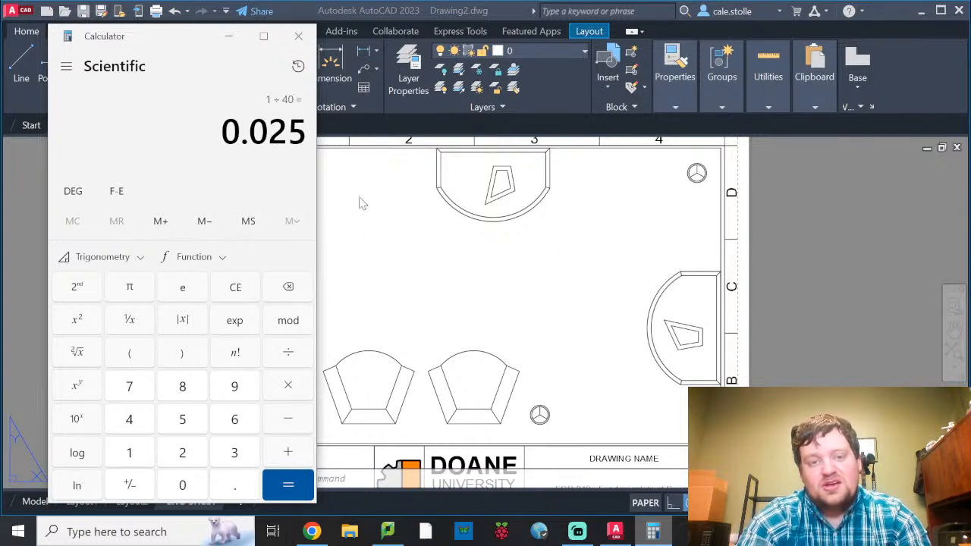
Zoom the ENG-SHEET viewport to a scale factor of 0.025xp, shift the room slightly within it and return to paper space.
left_click(611, 291)
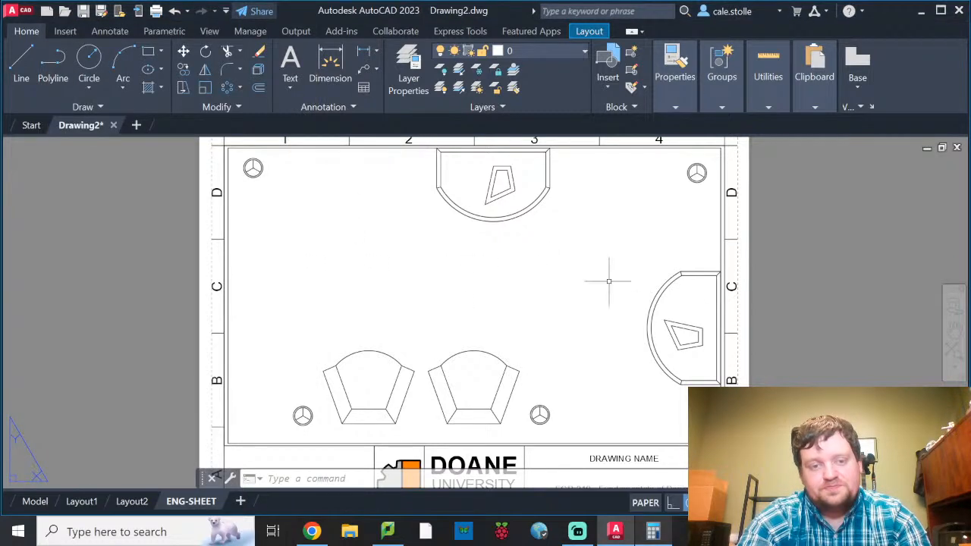
left_click(578, 275)
double_click(574, 271)
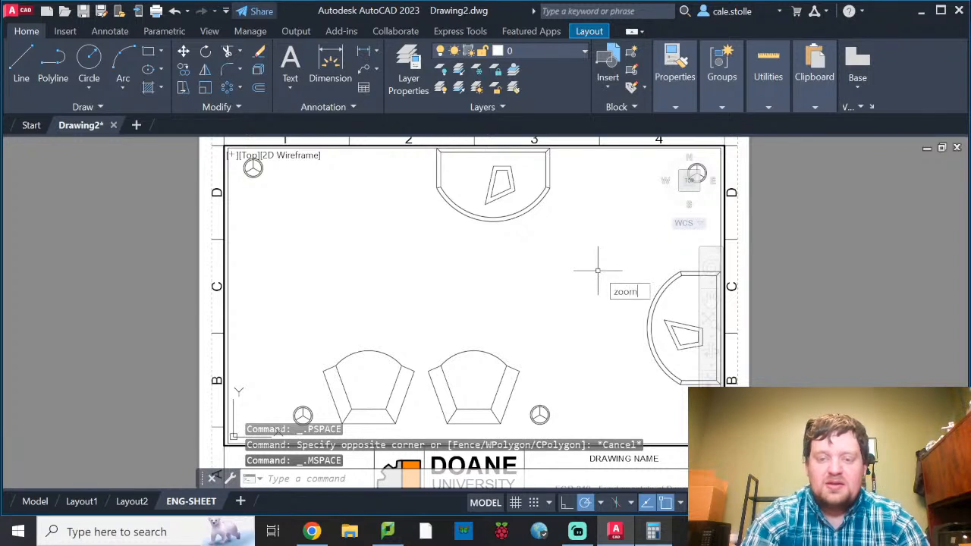
key("Return")
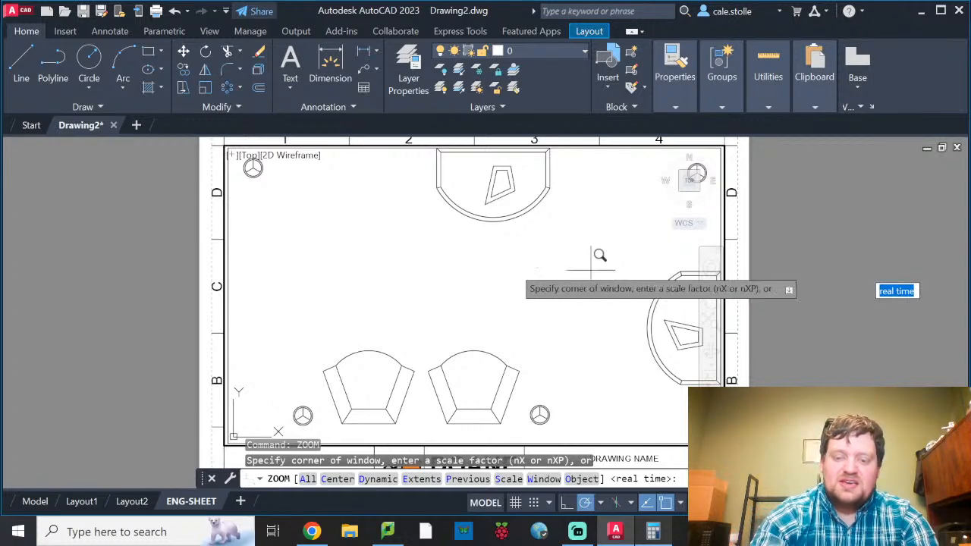
left_click(655, 533)
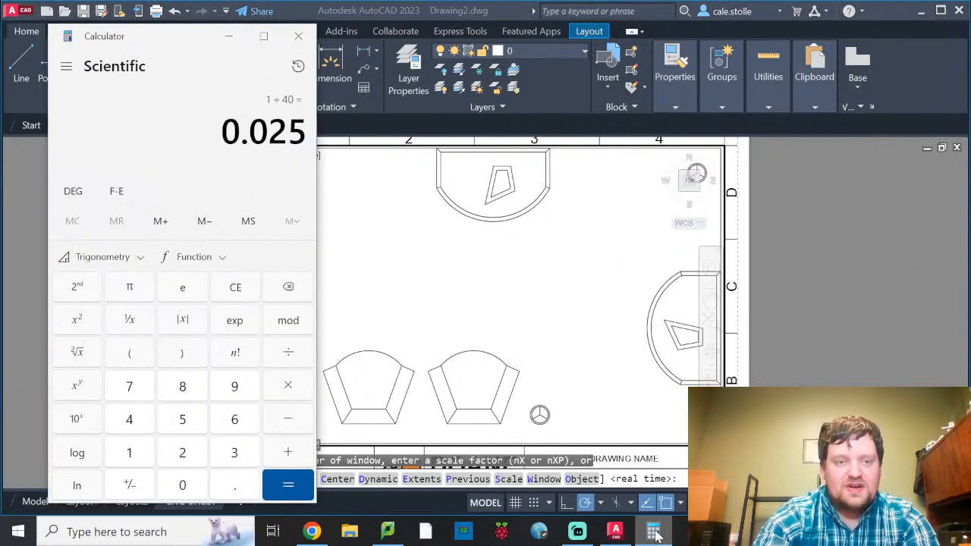
left_click(655, 533)
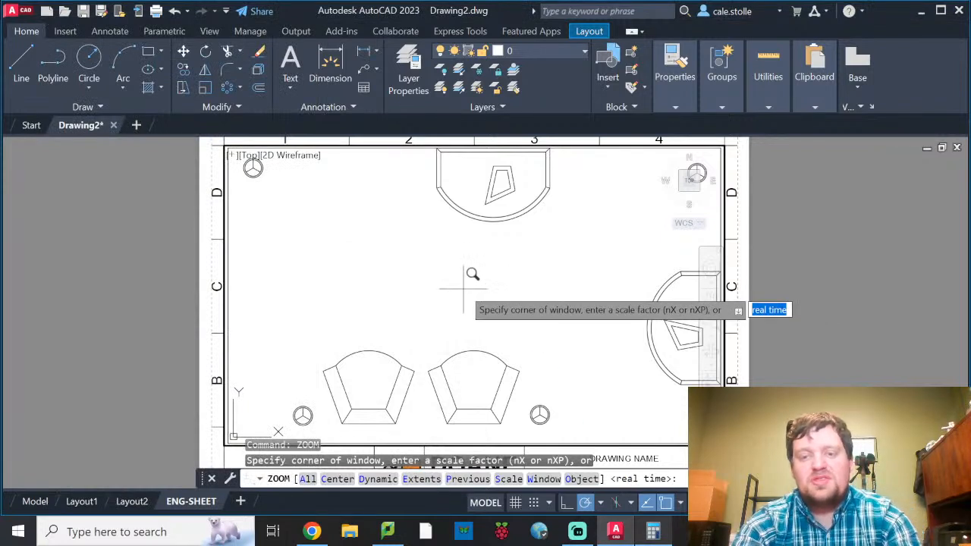
type("0.")
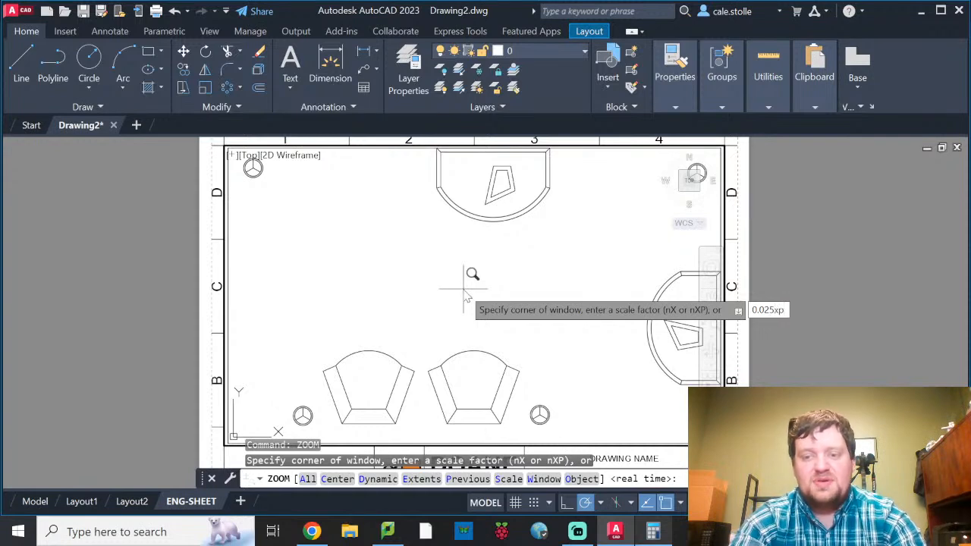
type("025xp")
key("Return")
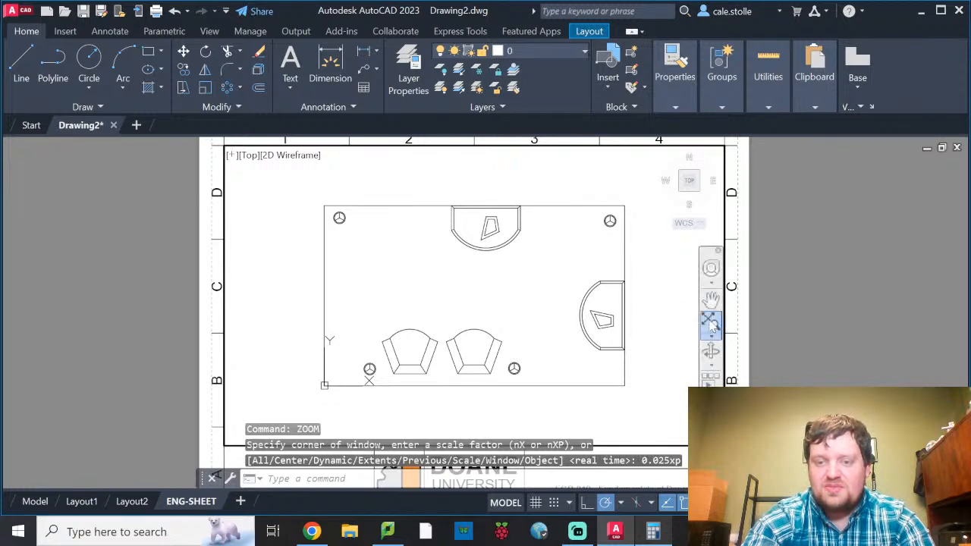
mouse_move(458, 341)
middle_mouse_down()
mouse_move(609, 332)
mouse_move(428, 342)
mouse_move(461, 341)
middle_mouse_up()
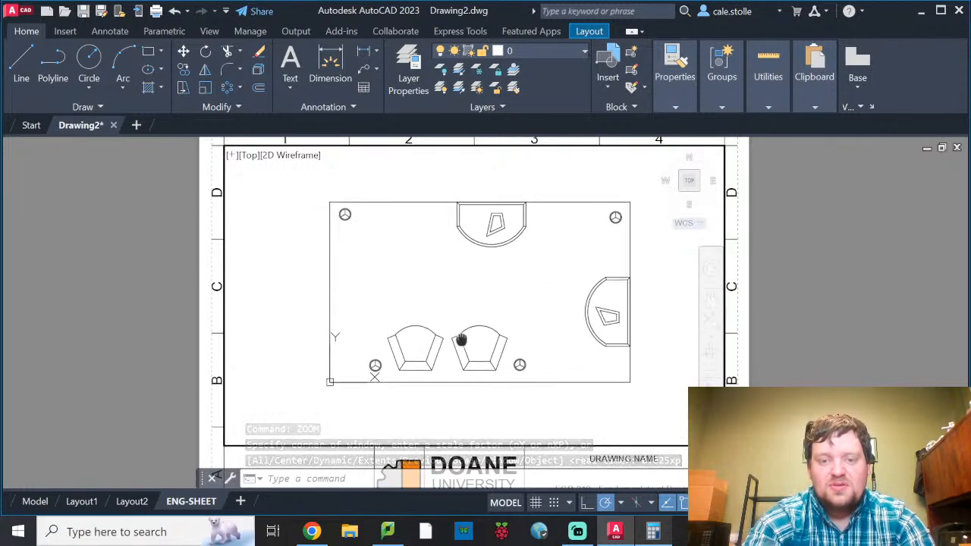
double_click(747, 317)
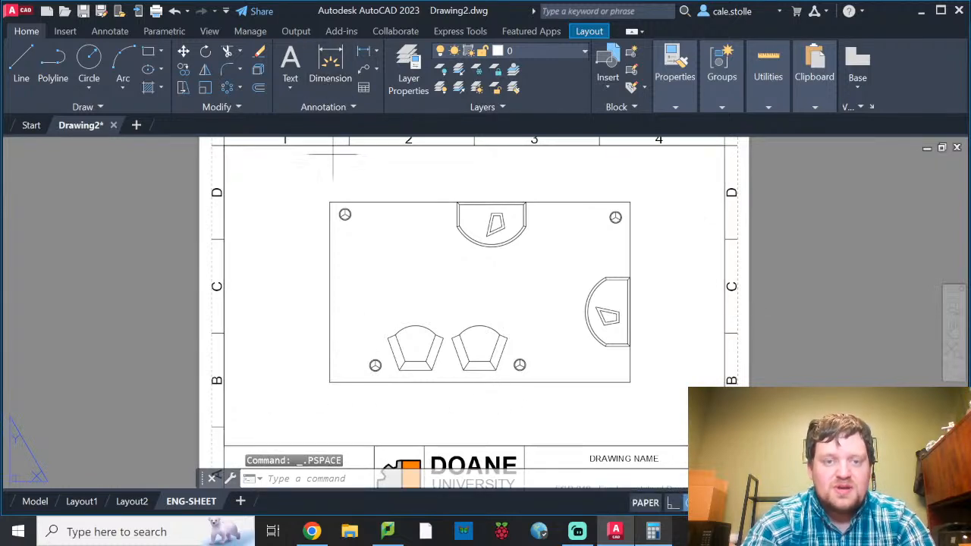
Dimension the length of the room's upper wall in paper space, placing the dimension line above the room.
left_click(330, 67)
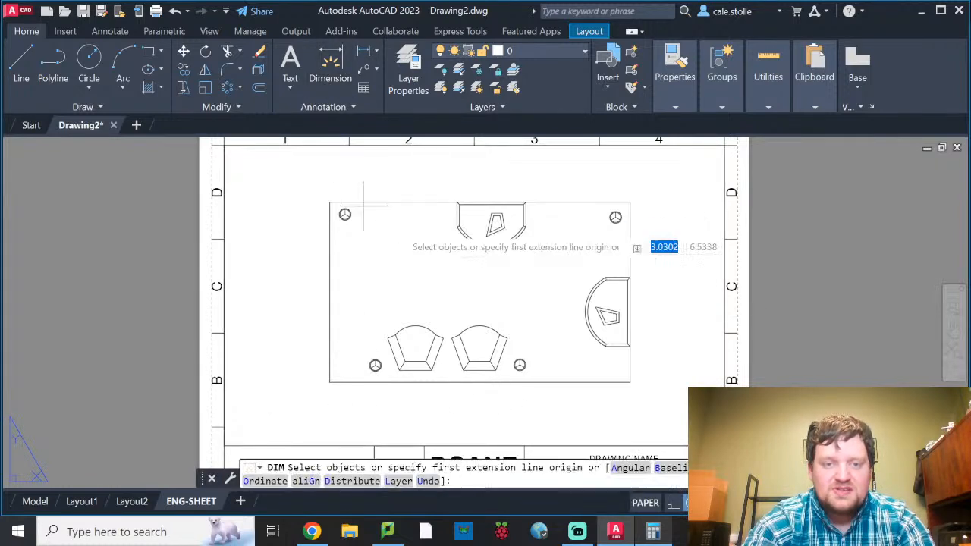
left_click(417, 201)
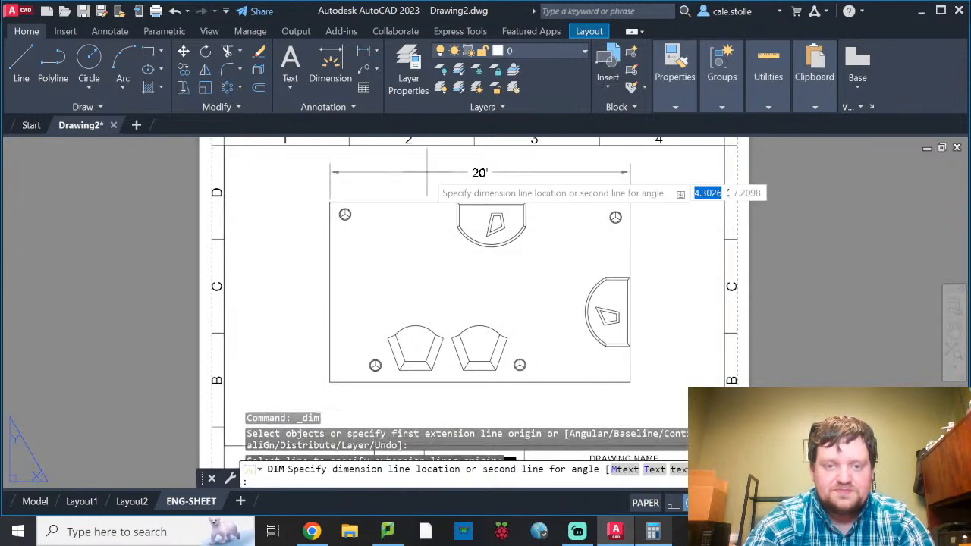
left_click(425, 173)
key("Escape")
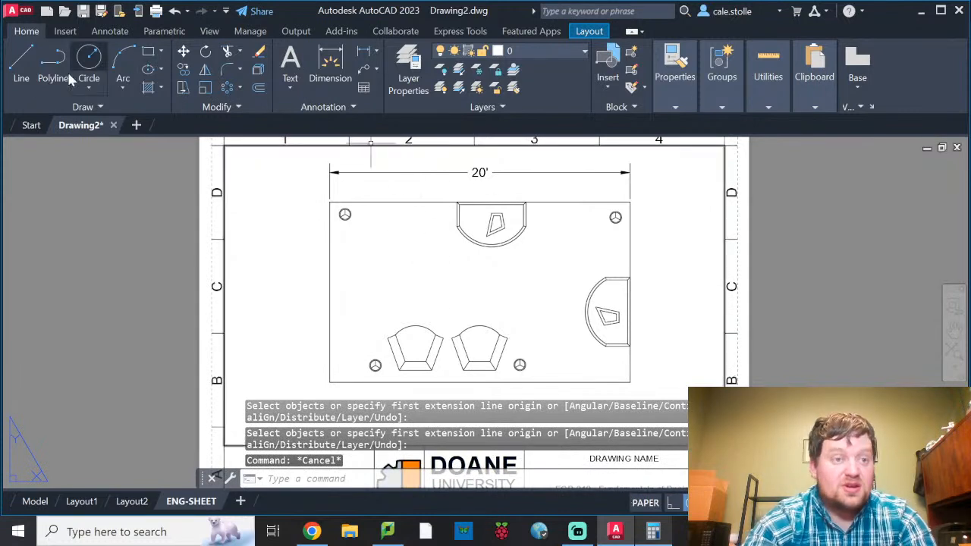
Check the room's length on paper with a temporary line below it, running between its two side walls.
type("l")
key("Return")
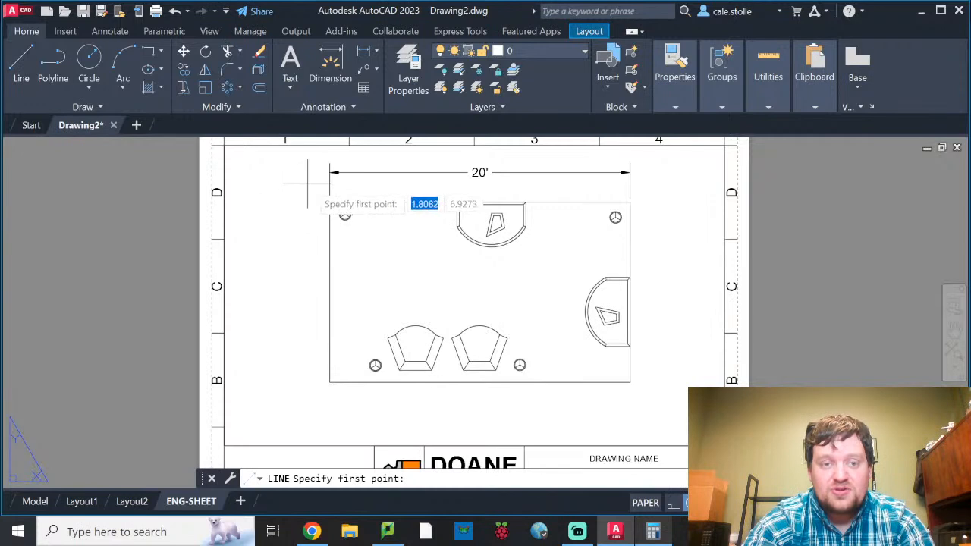
left_click(329, 403)
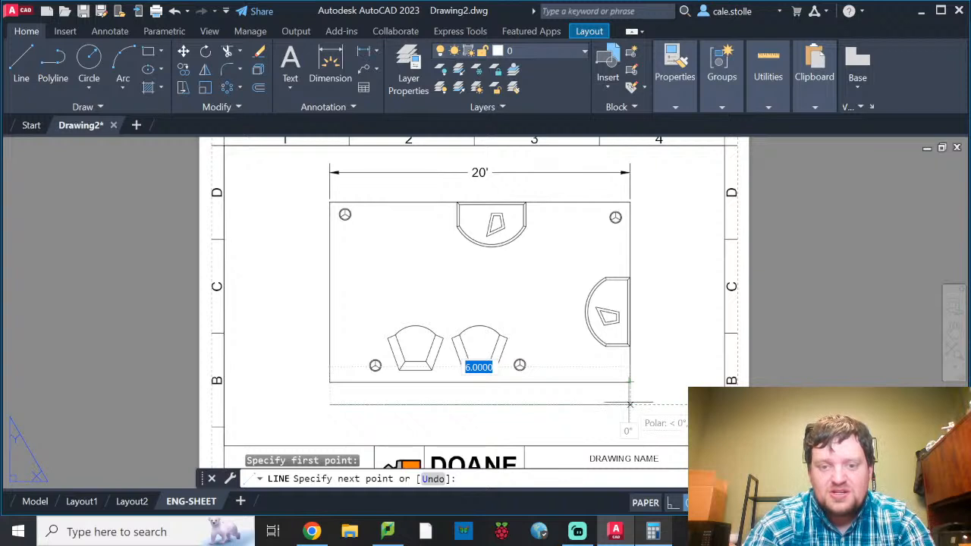
key("Escape")
key("Escape")
key("Escape")
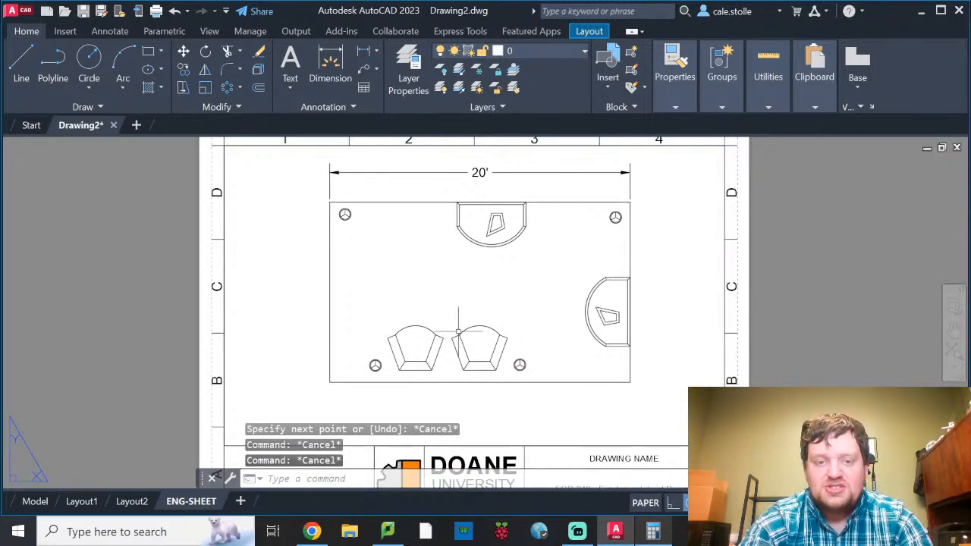
Delete the linear dimension above the room.
left_click(539, 174)
left_click(521, 158)
key("Delete")
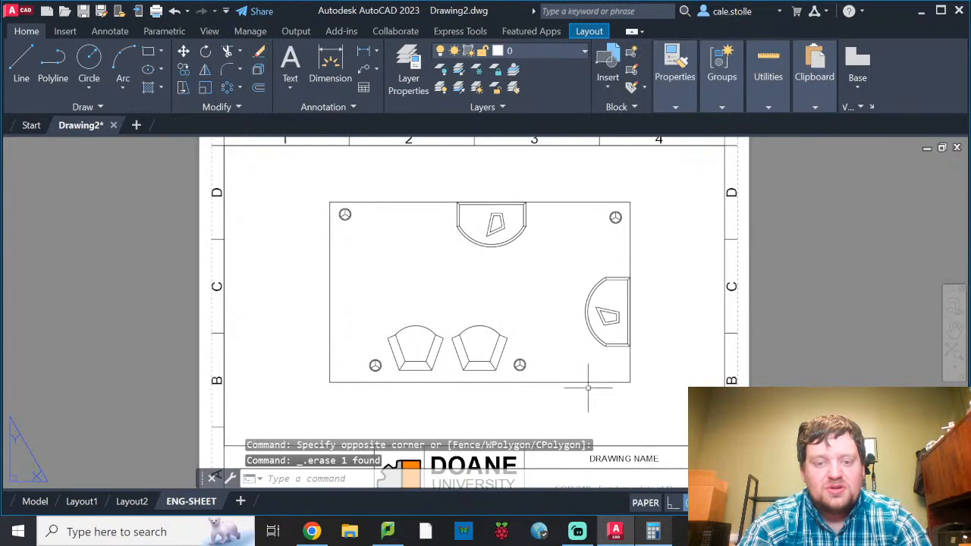
Edit the title block's SCALE attribute to read 1":40".
middle_click_drag(559, 389, 559, 298)
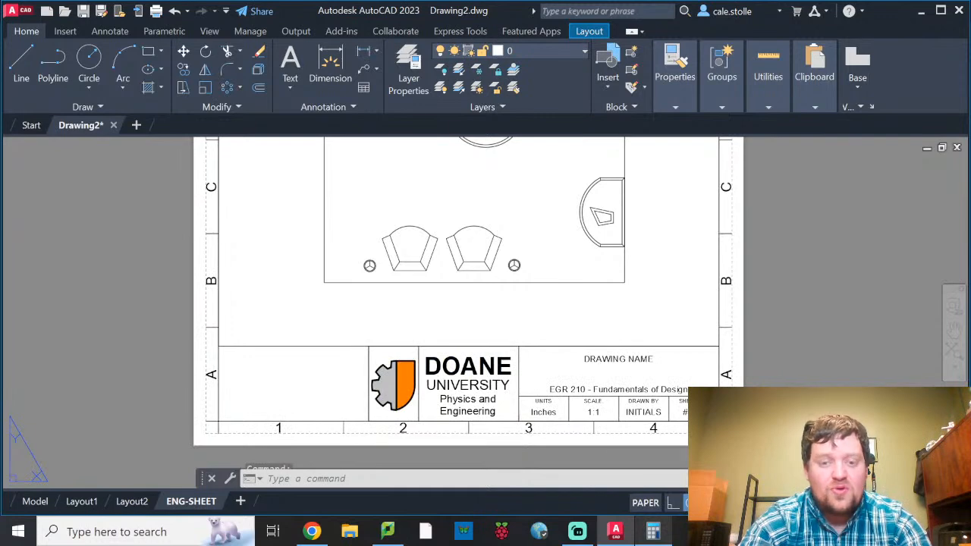
double_click(586, 412)
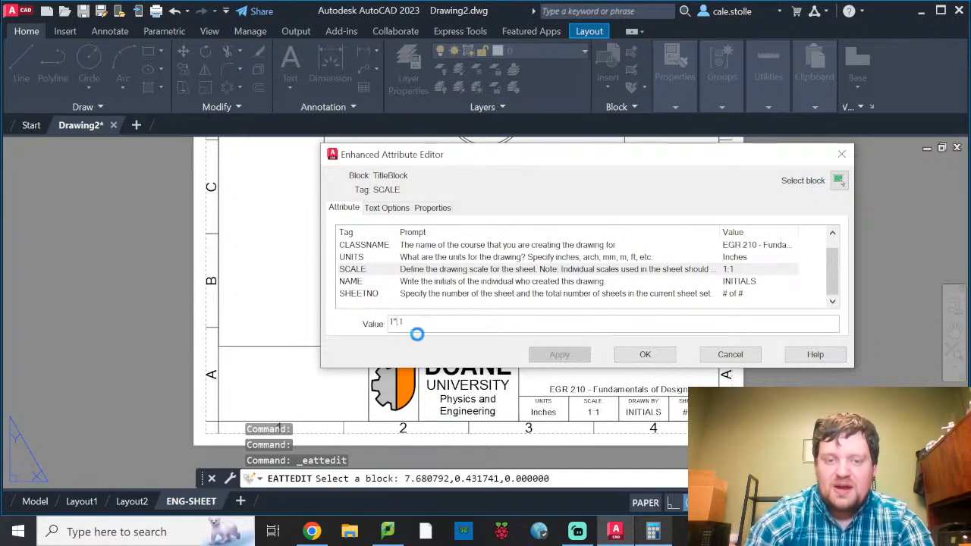
type("\":40")
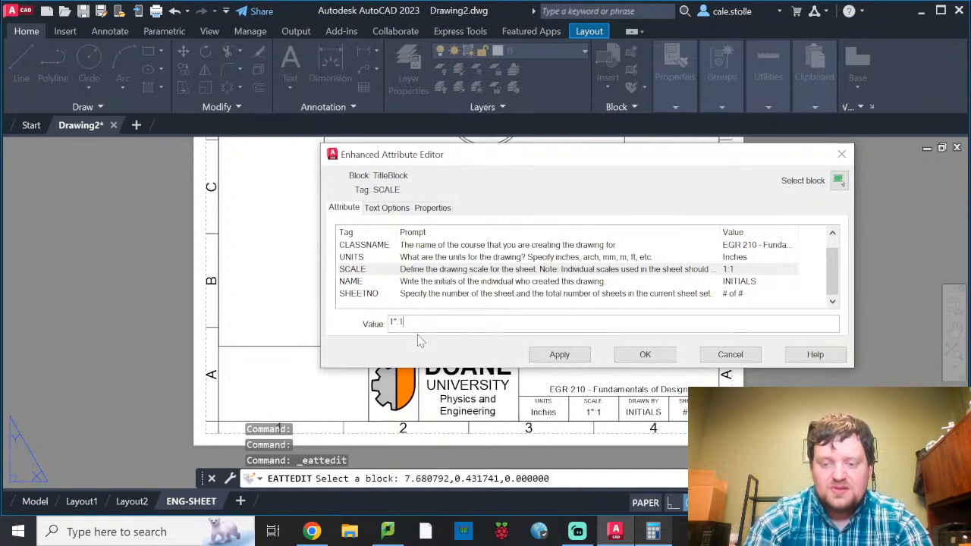
type("\"")
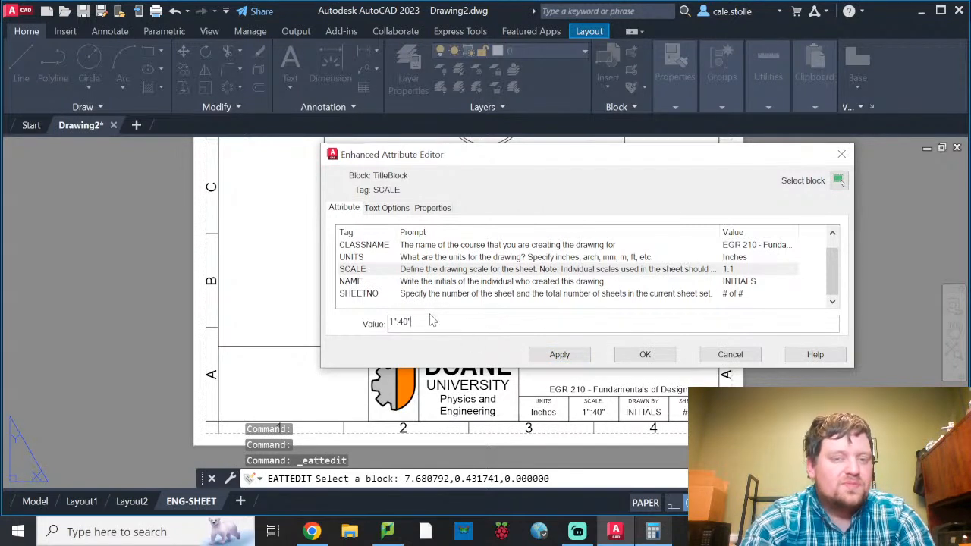
Set the title block's drawing name attribute to MLA 4.
left_click(702, 248)
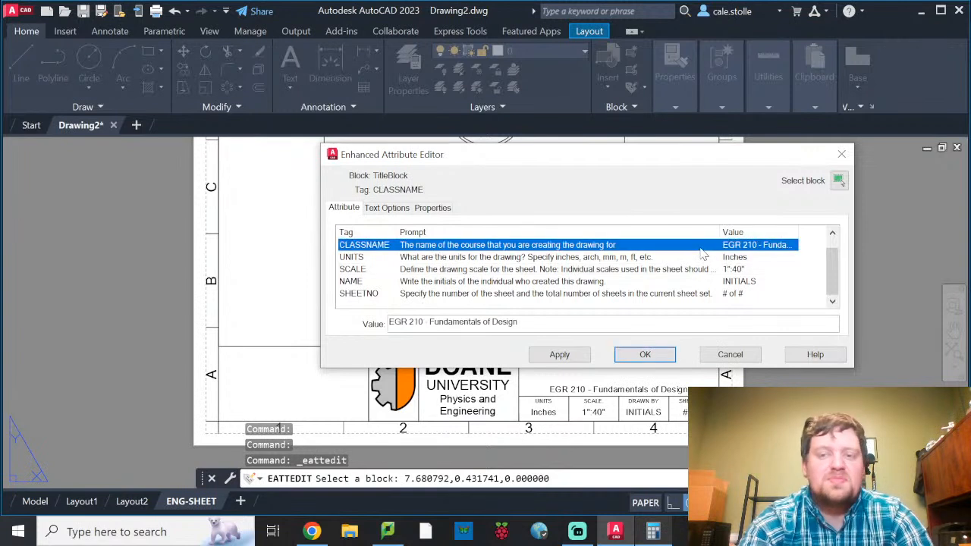
scroll(703, 266, "up", 1)
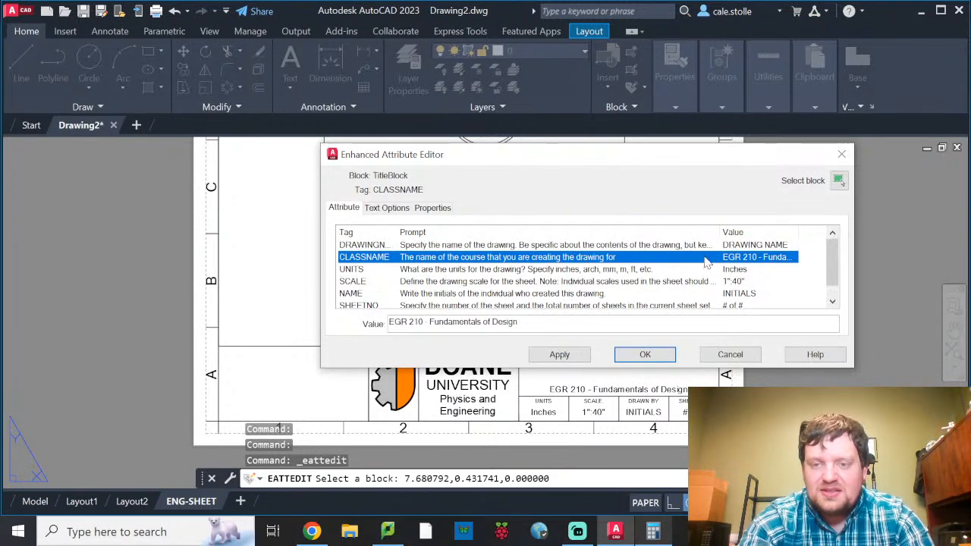
left_click(710, 245)
left_click_drag(627, 323, 407, 311)
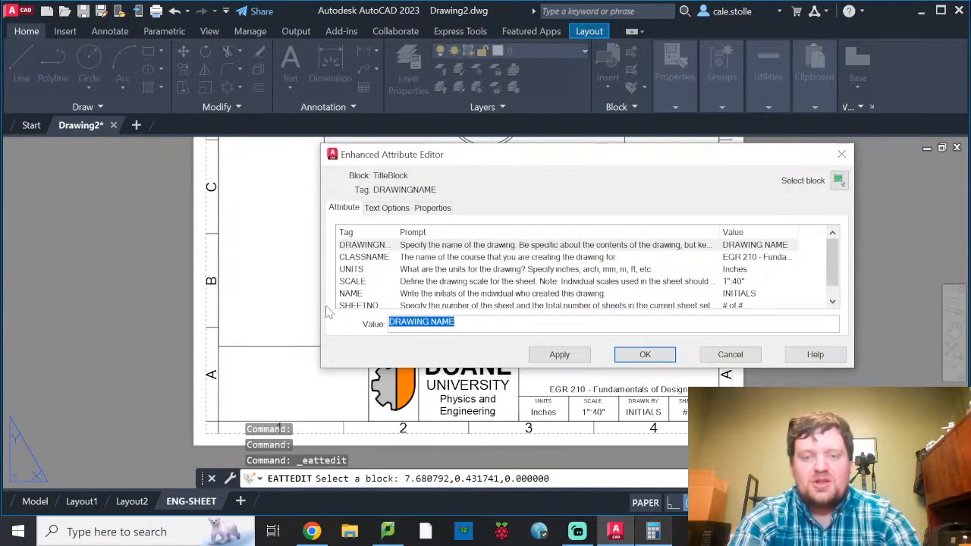
type("MLA 4")
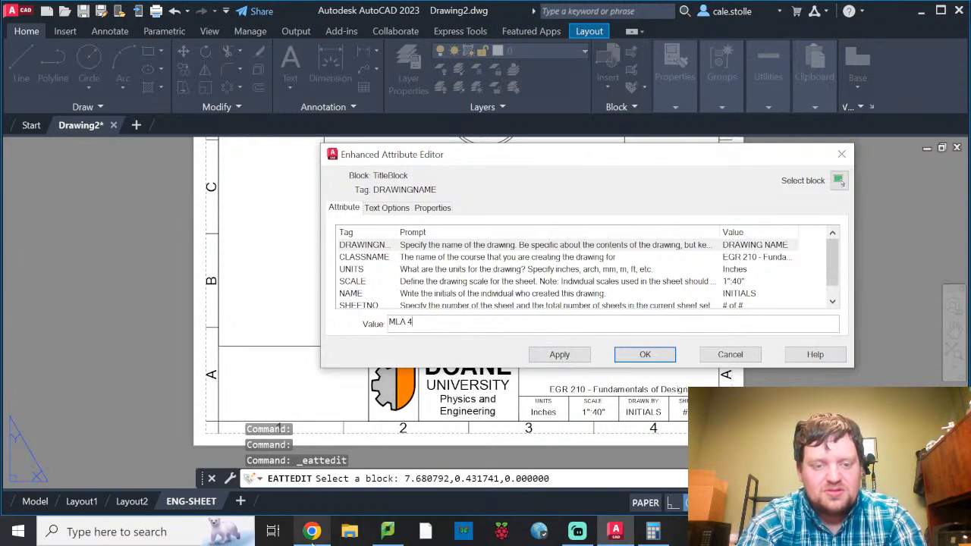
left_click(345, 529)
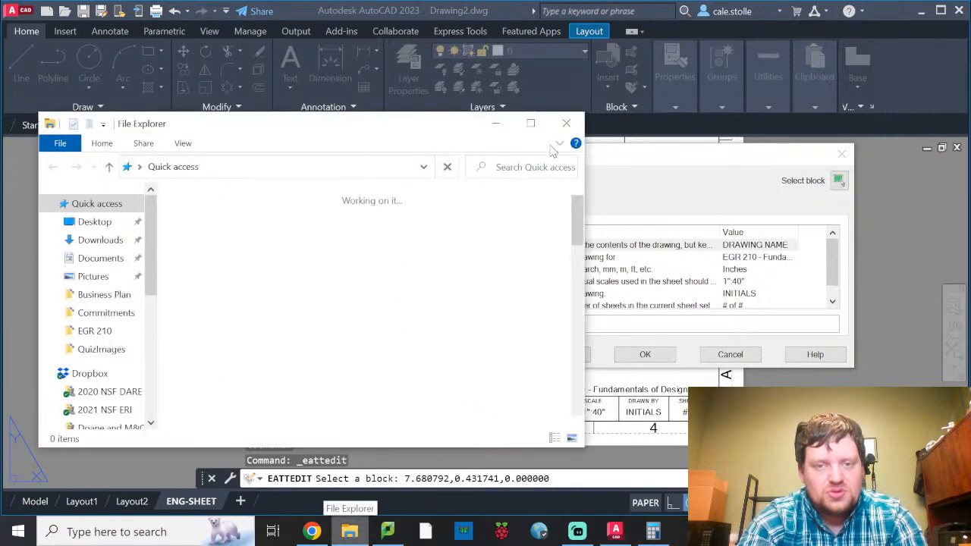
left_click(566, 123)
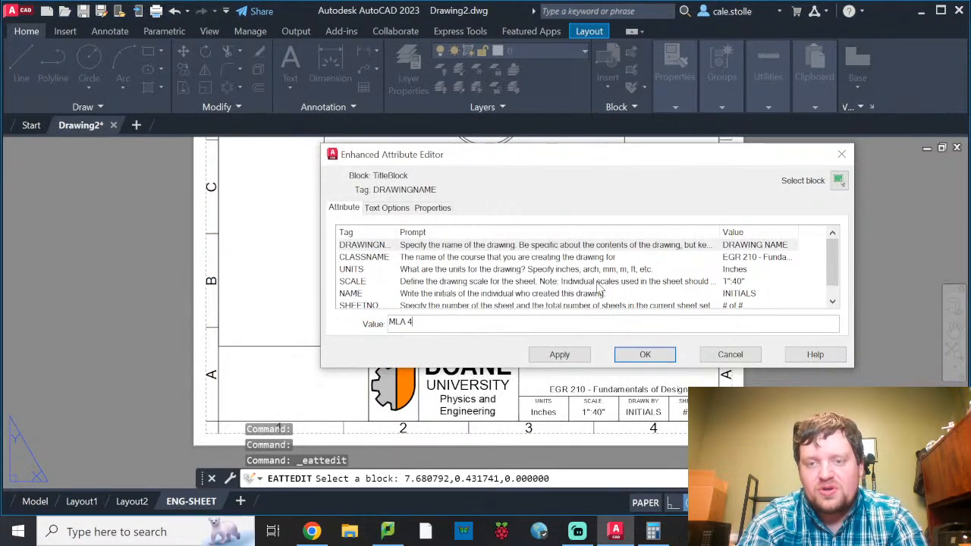
Enter the drafter's initials and the sheet number 1 of 1 in the title block, and apply the attribute changes.
left_click(747, 295)
key("Tab")
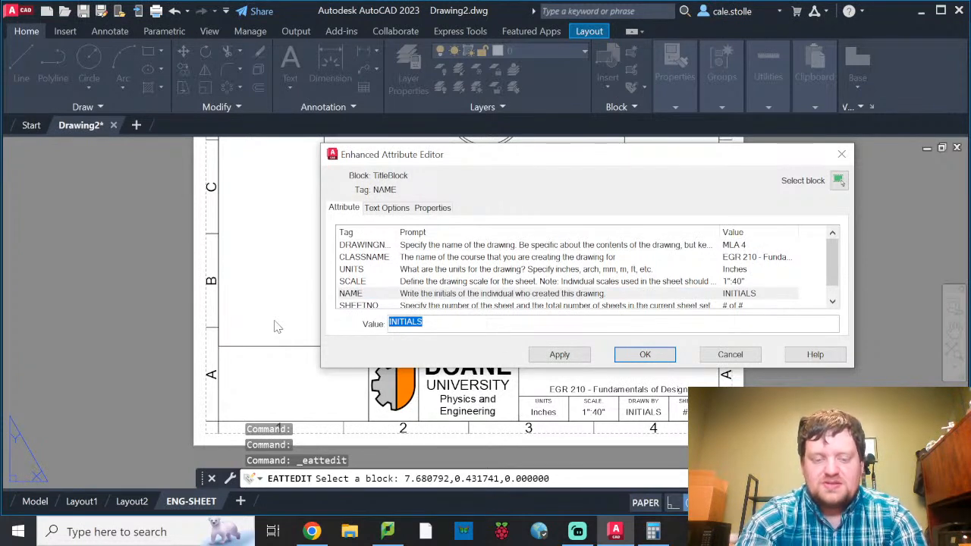
type("CJS")
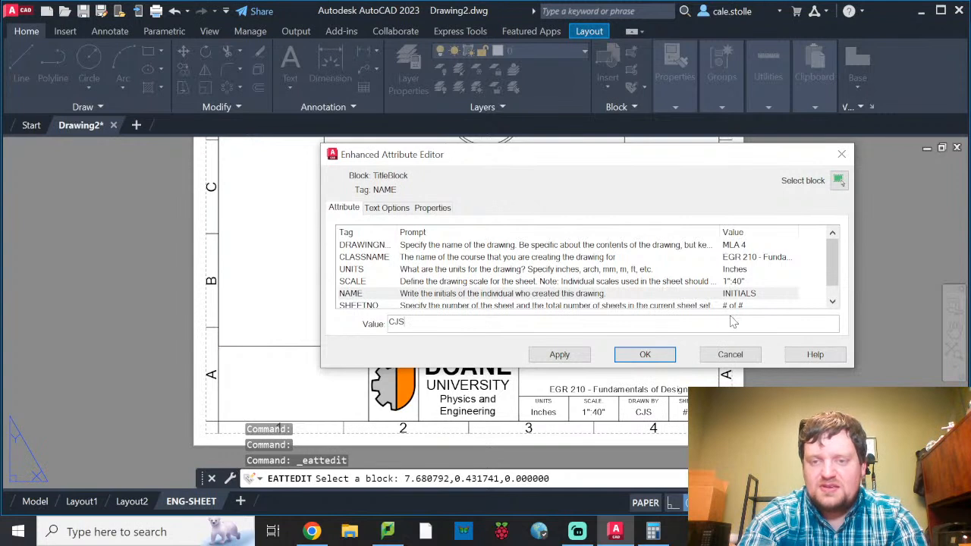
left_click(735, 306)
left_click(429, 324)
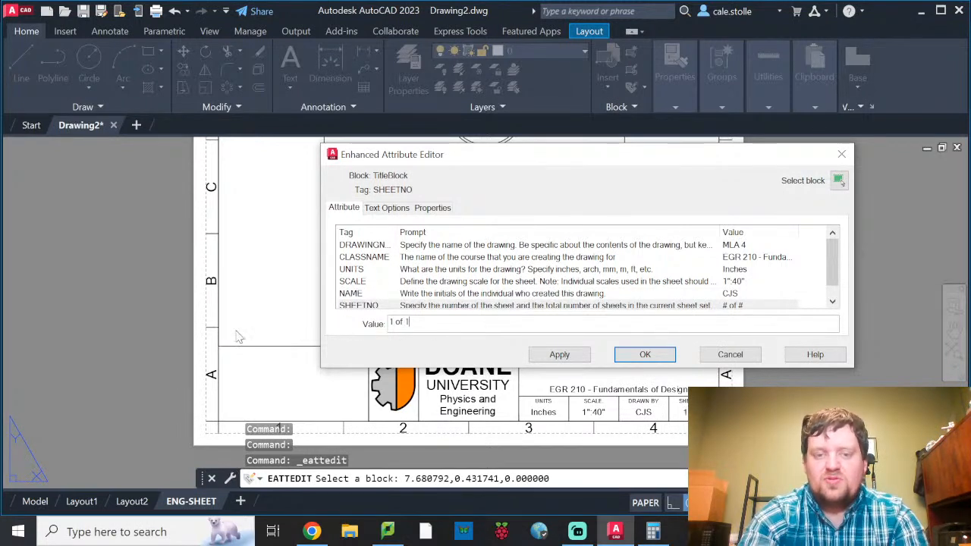
left_click(559, 356)
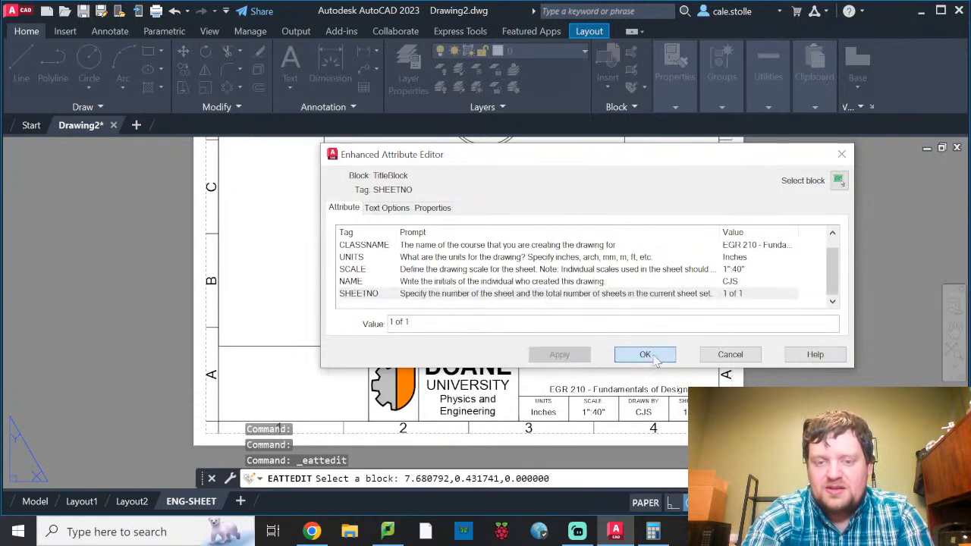
left_click(646, 354)
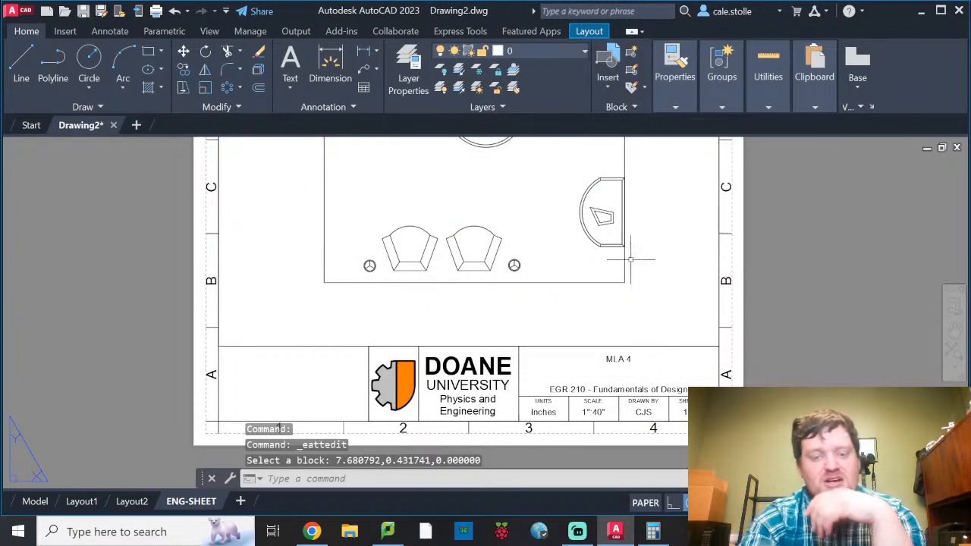
Add a linear dimension for the room's upper wall, placed between the wall and the sheet border.
middle_click_drag(532, 274, 540, 419)
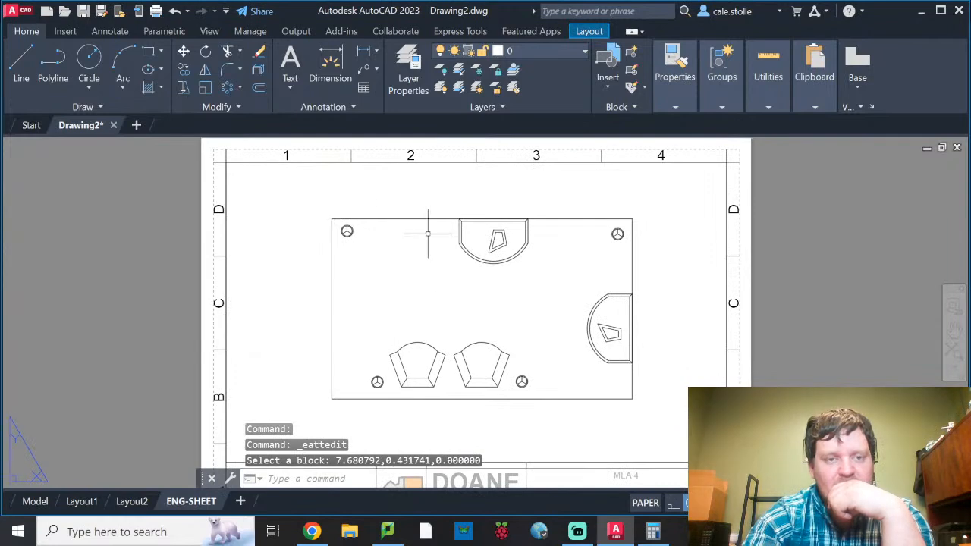
left_click(341, 72)
left_click(415, 220)
left_click(413, 188)
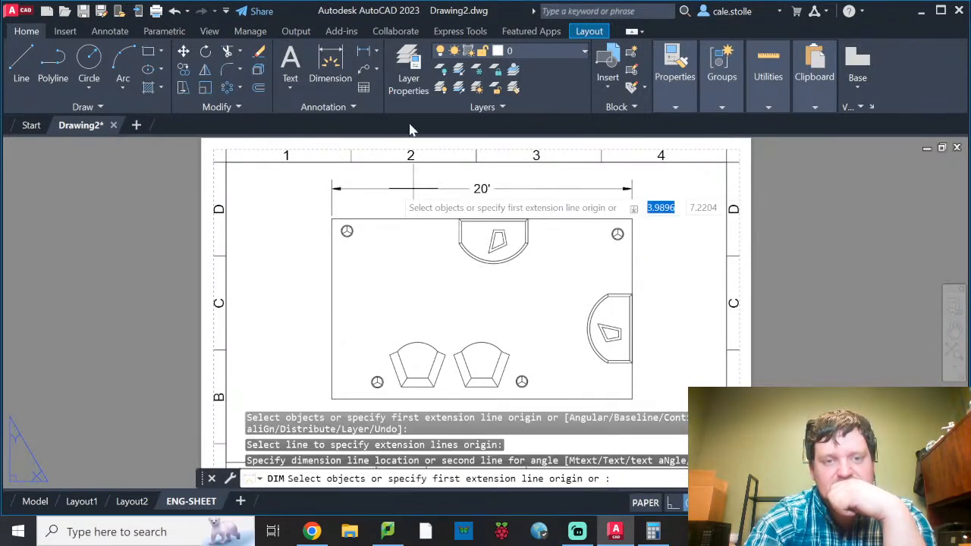
Add a linear dimension for the room's left wall, placed between the wall and the sheet border.
left_click(343, 74)
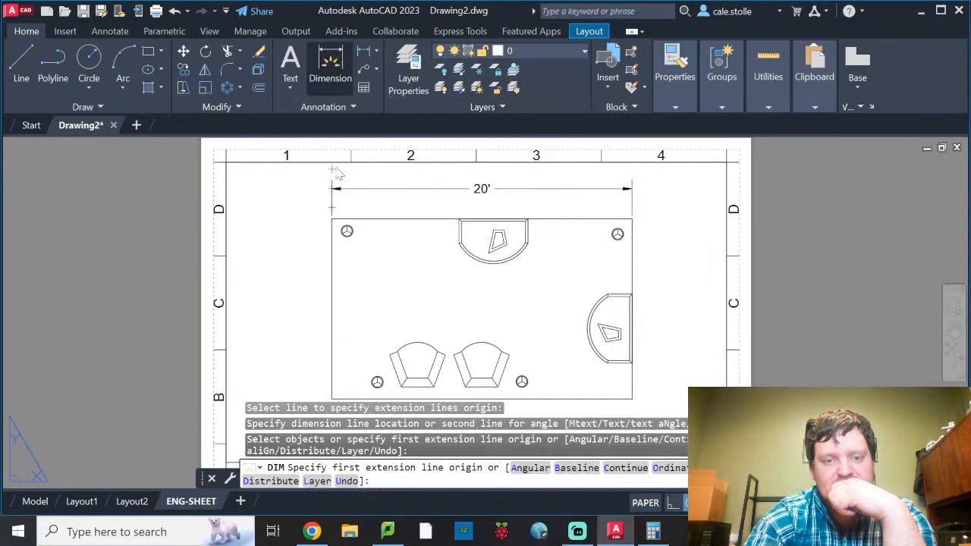
left_click(334, 279)
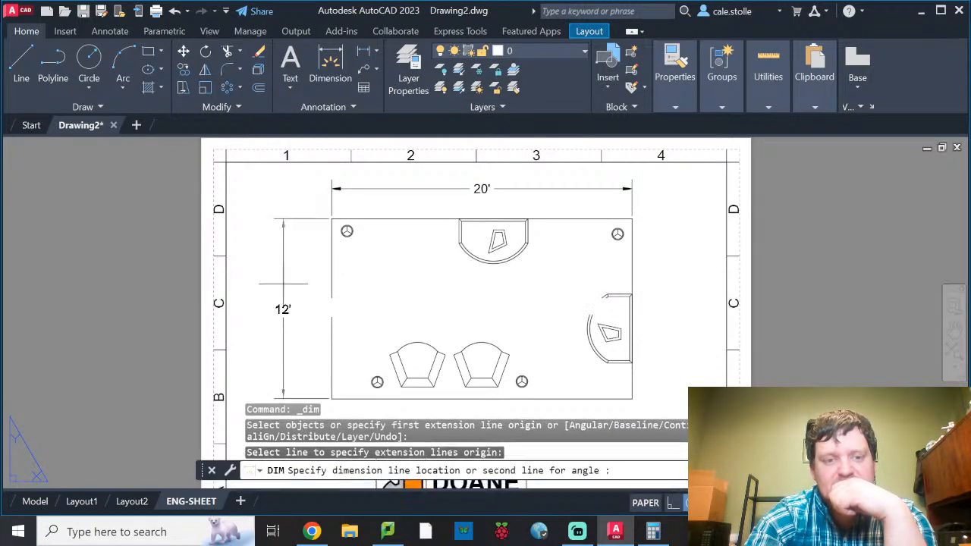
left_click(296, 289)
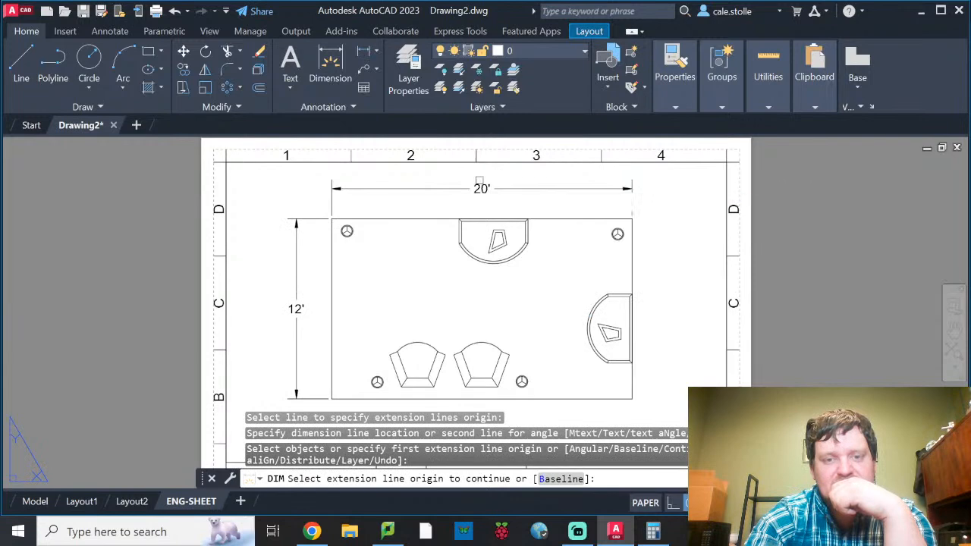
key("Return")
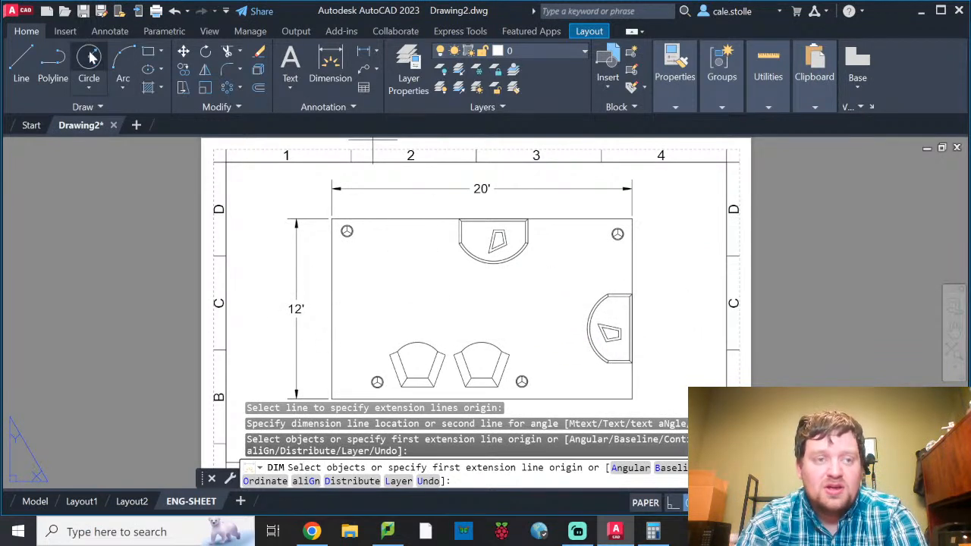
Look over the available dimension styles, keep Copy of Standard current, and end the dimension command.
left_click(110, 31)
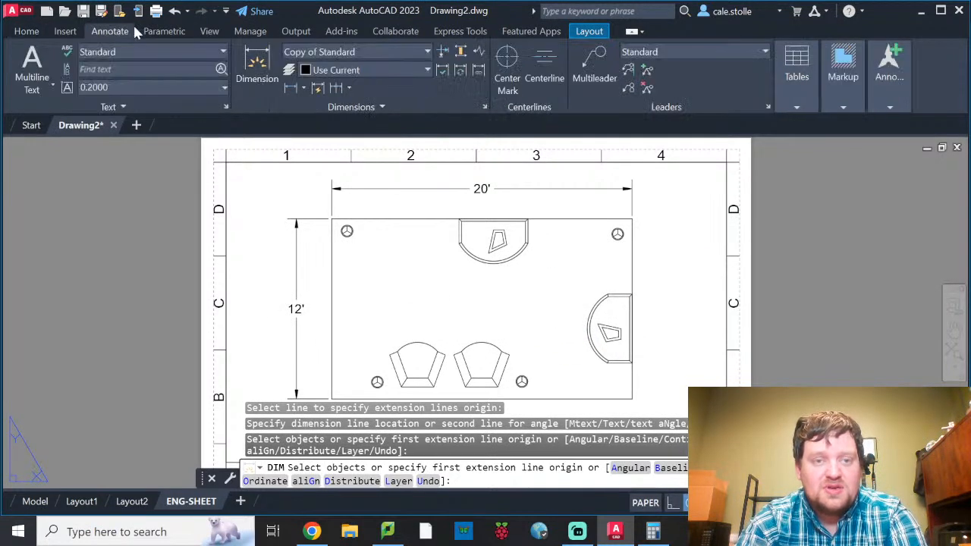
left_click(367, 46)
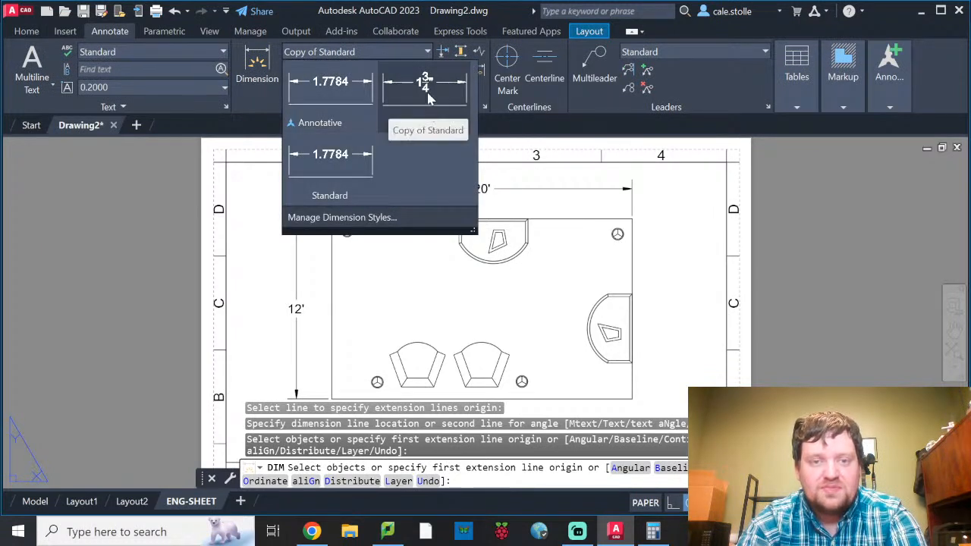
left_click(789, 148)
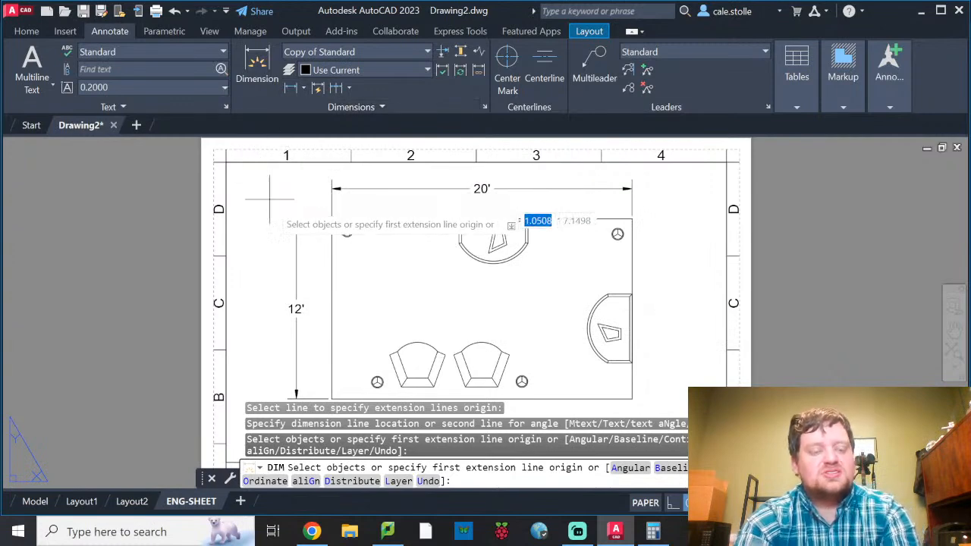
key("Escape")
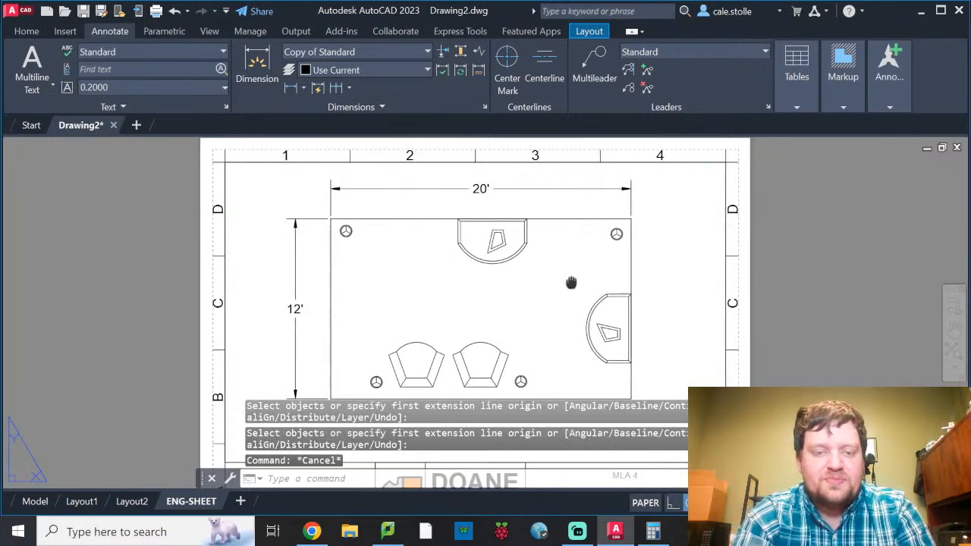
Add a multileader from the right-hand recliner's base to below the room, with the text "Recliner from IKEA".
middle_click_drag(582, 291, 516, 260)
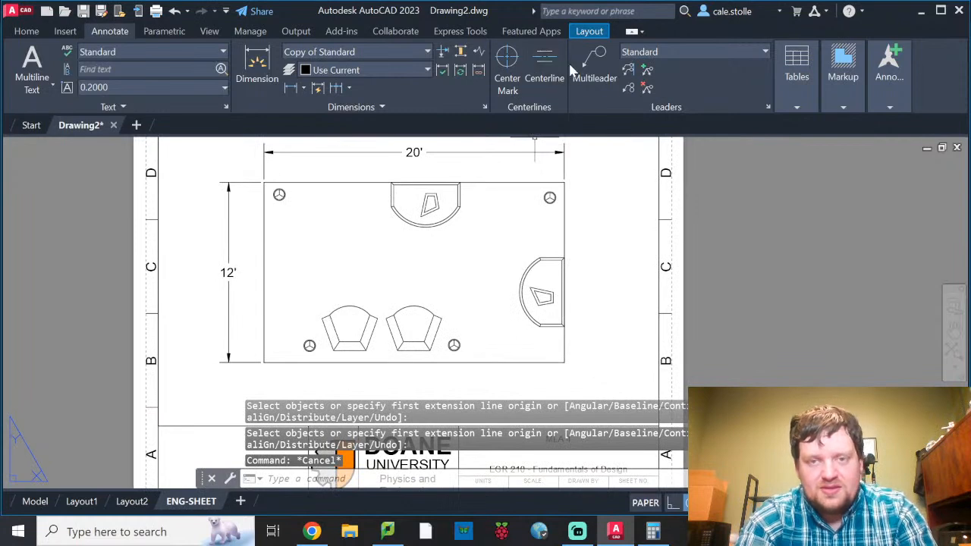
left_click(595, 67)
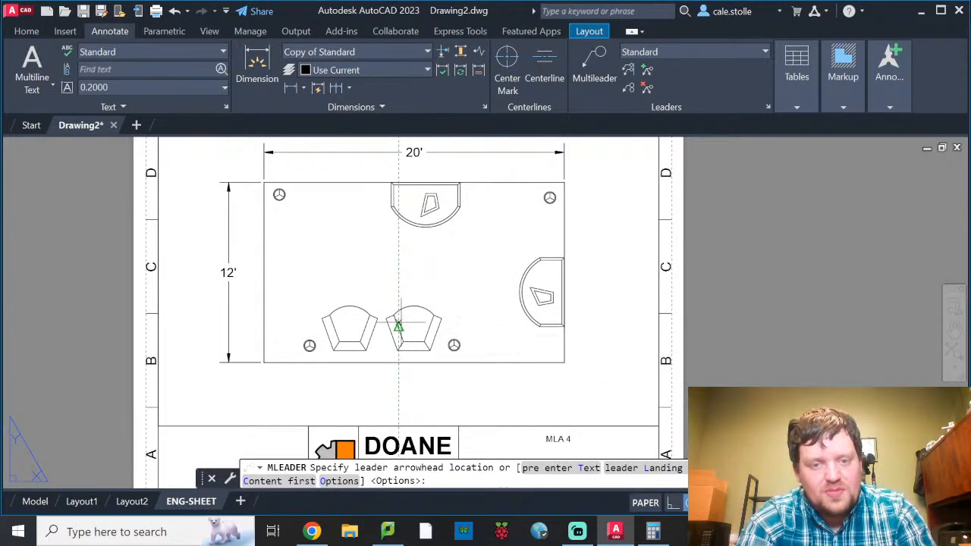
scroll(399, 327, "up", 4)
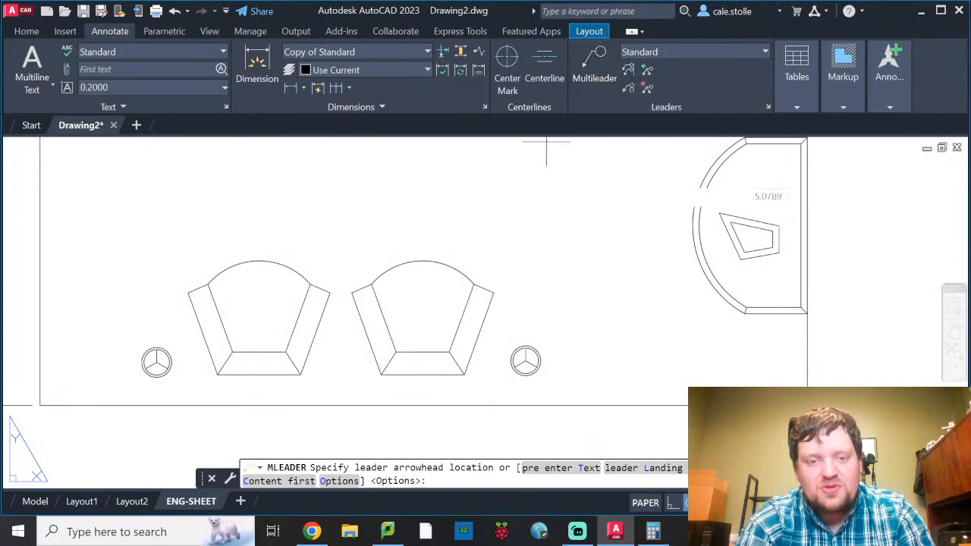
left_click(422, 352)
middle_click_drag(521, 424, 394, 281)
left_click(372, 330)
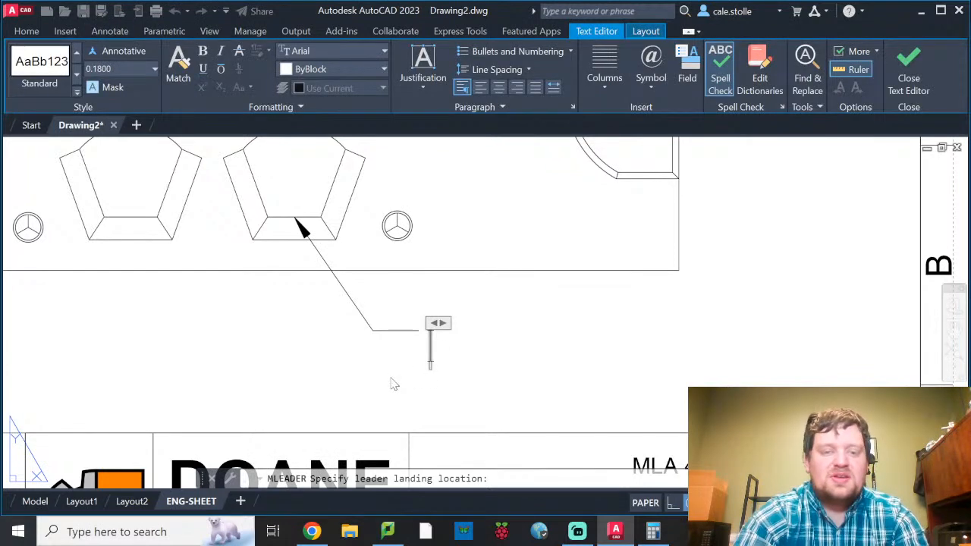
type("Reclirn")
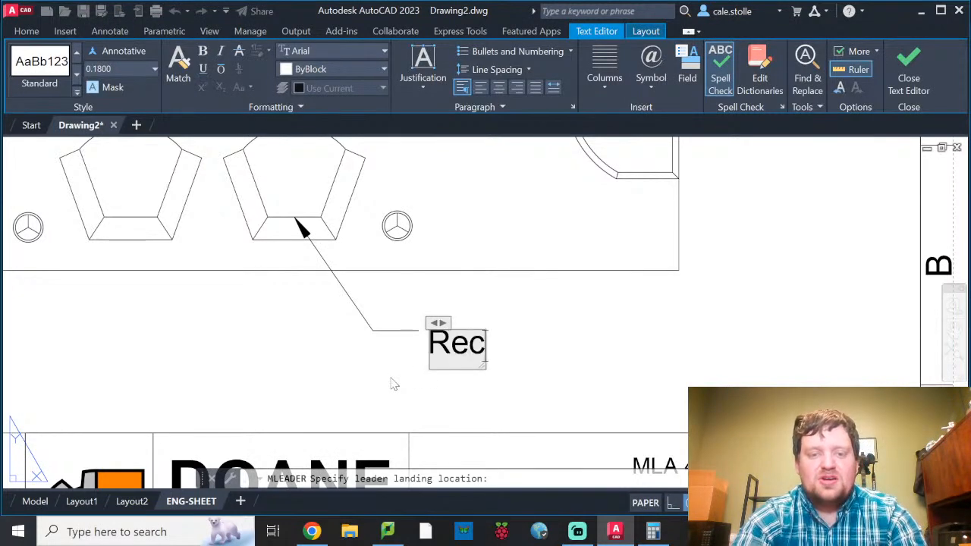
key("BackSpace")
key("BackSpace")
type("ner from IKEA")
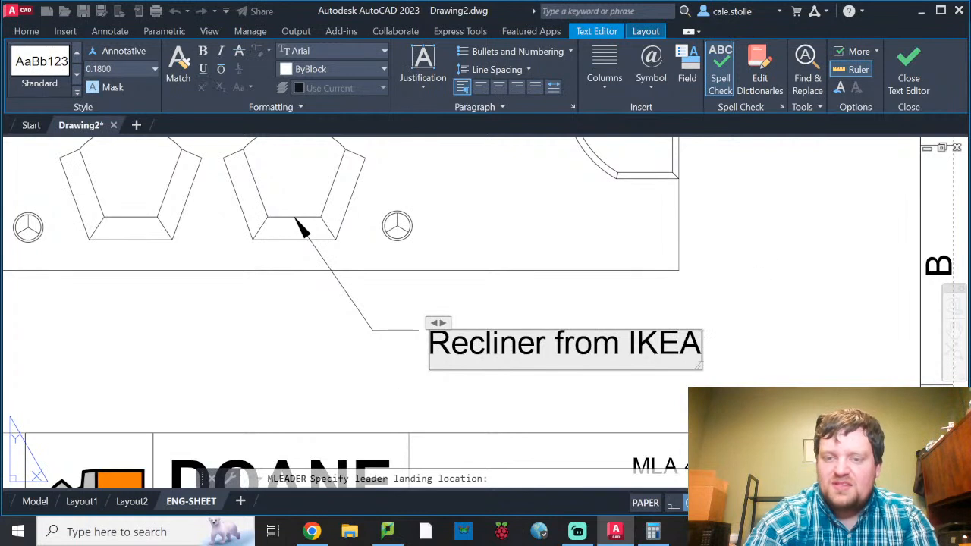
left_click(909, 70)
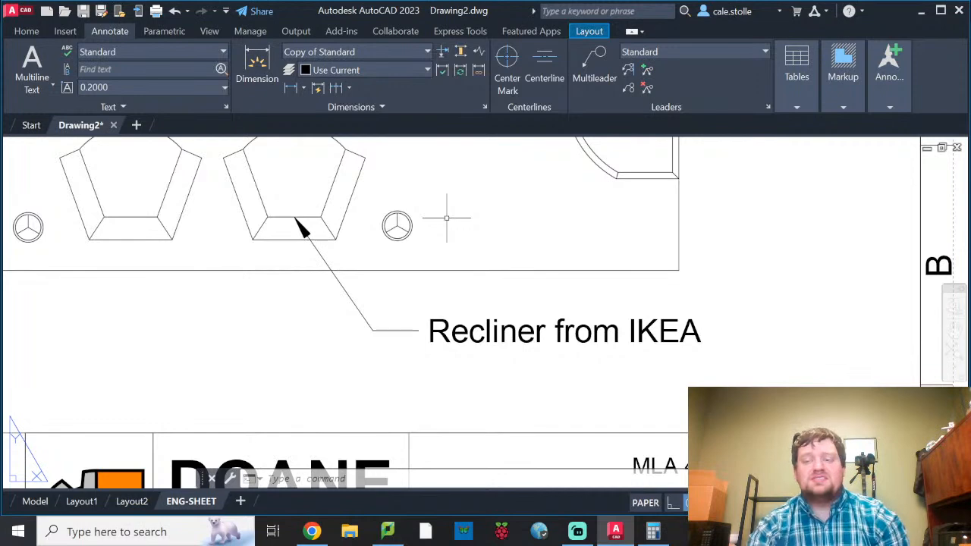
Add a multileader from the lamp beside the left-hand recliner to below the room, reading "Lamp from Nebraska Furniture Mart".
middle_click_drag(407, 254, 768, 271)
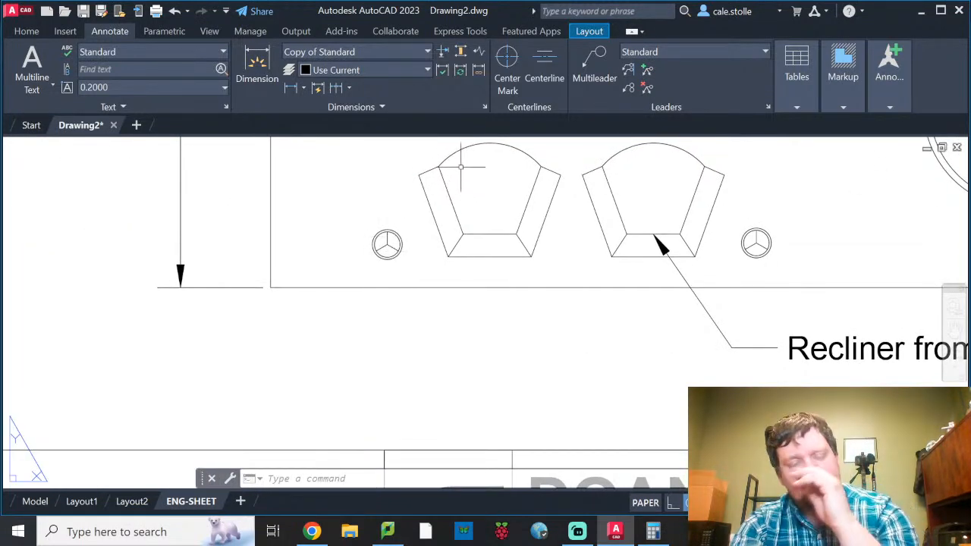
left_click(607, 70)
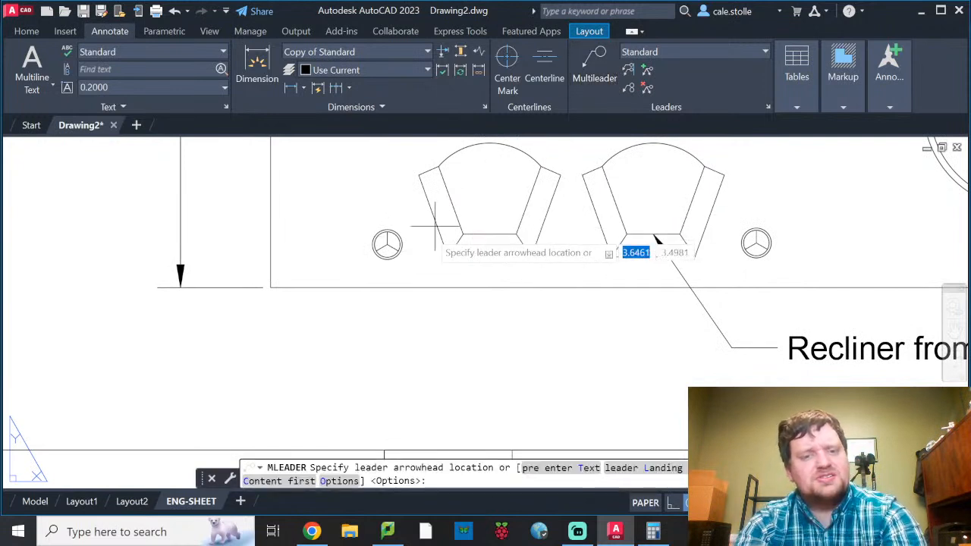
left_click(373, 257)
left_click(321, 331)
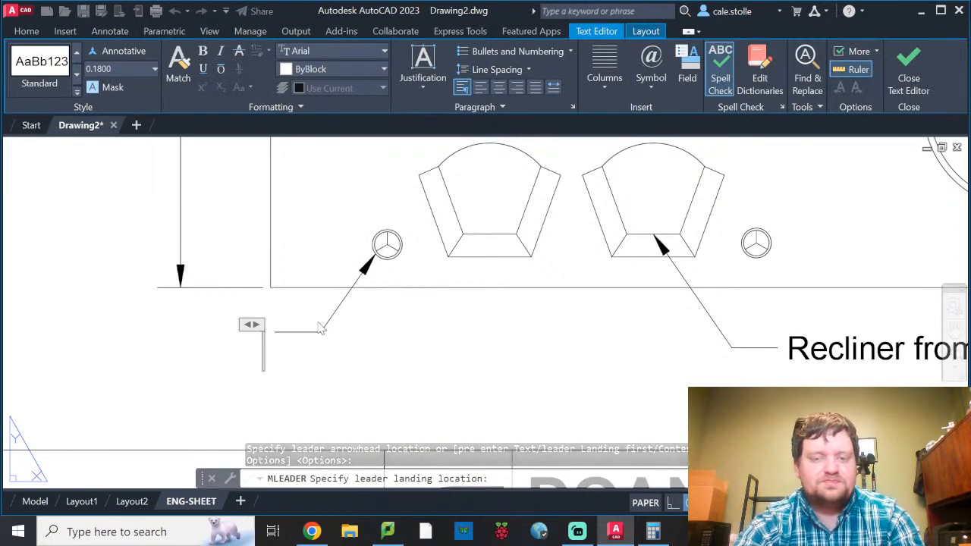
type("Lam")
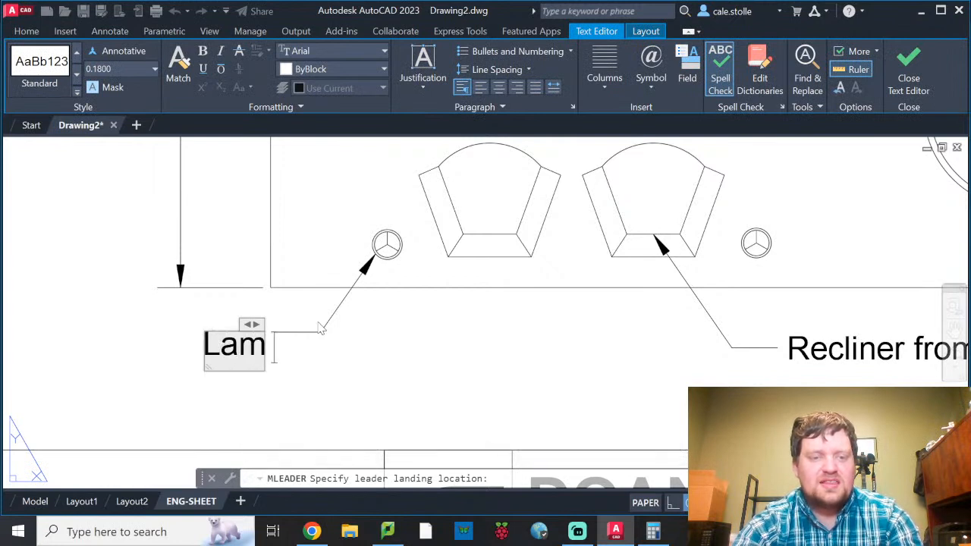
type("[p from Neb")
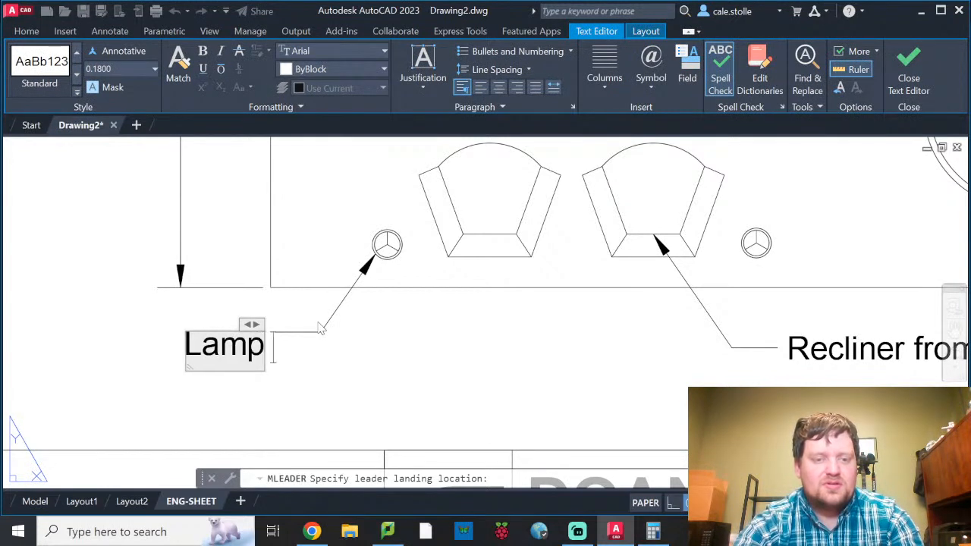
type("raska")
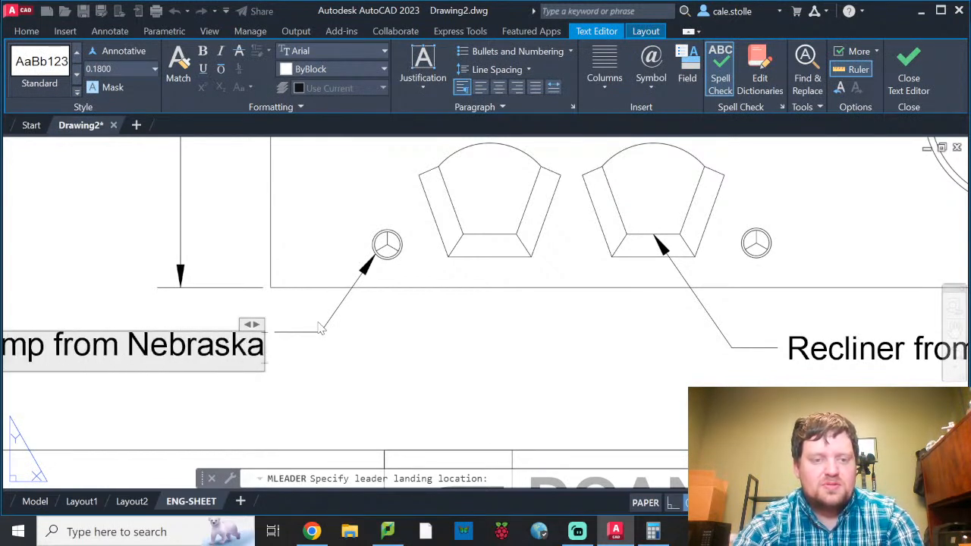
type(" Furniture Mart")
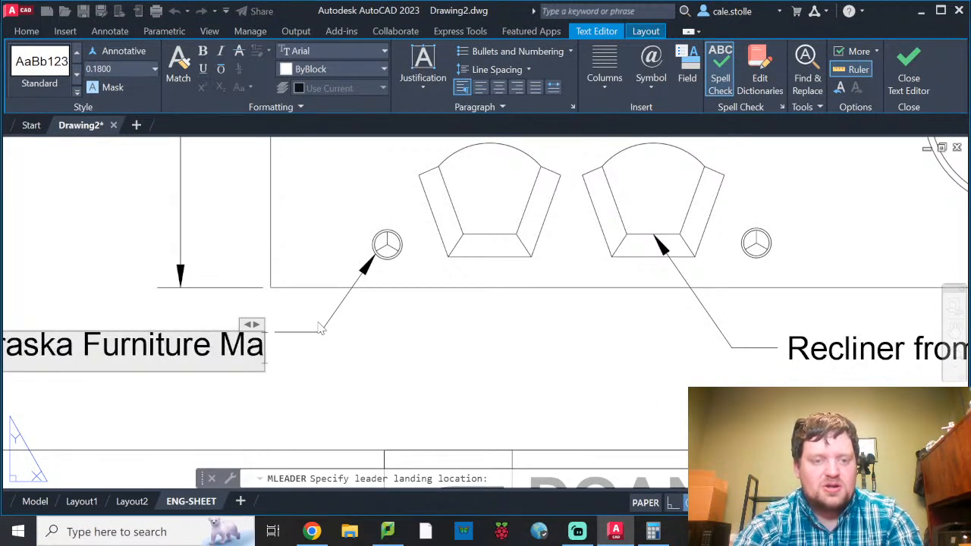
Break the lamp note so "Furniture Mart" sits on a second line, and save the text changes.
key("Return")
key("BackSpace")
key("Left")
key("Left")
key("Left")
key("Left")
key("Left")
key("Left")
key("Left")
key("Left")
key("Left")
key("Left")
key("Left")
key("Left")
key("Left")
key("Left")
key("Left")
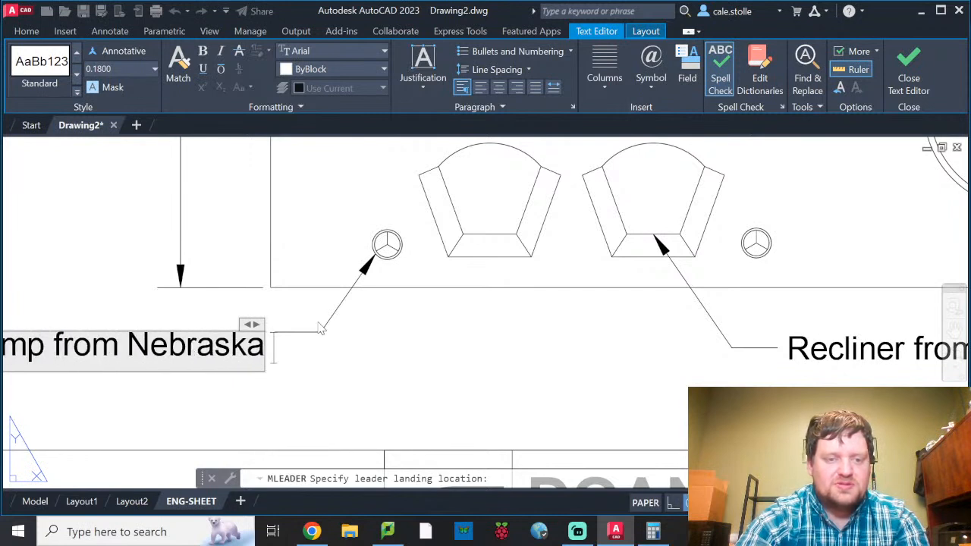
key("Return")
type("Furniture Mart")
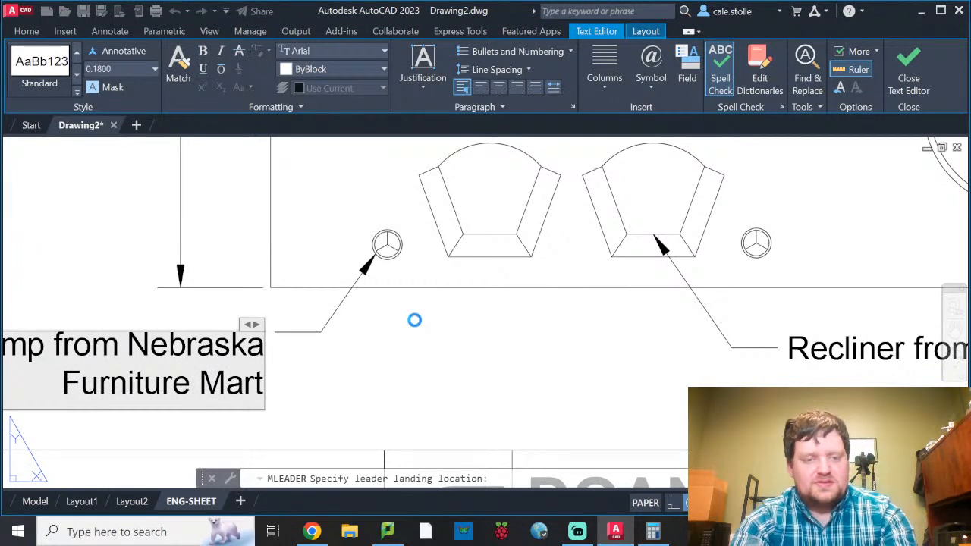
key("Escape")
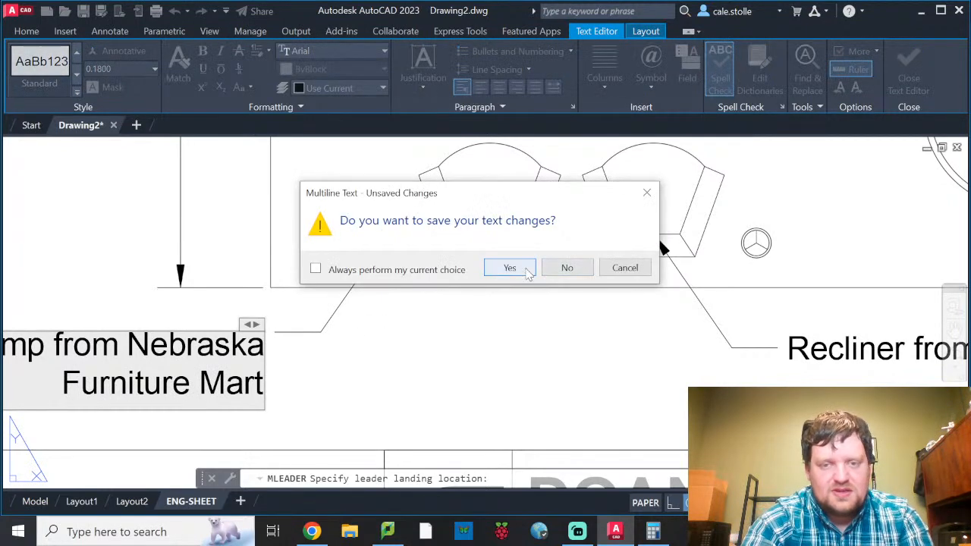
left_click(513, 264)
Move the lamp note to the right so that its text sits inside the sheet border.
scroll(294, 340, "down", 4)
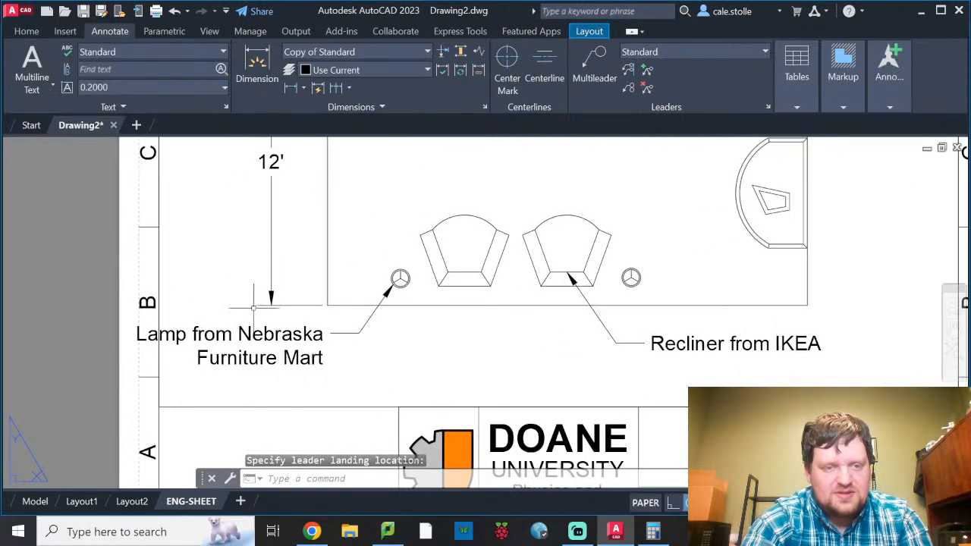
left_click(313, 335)
left_click(323, 326)
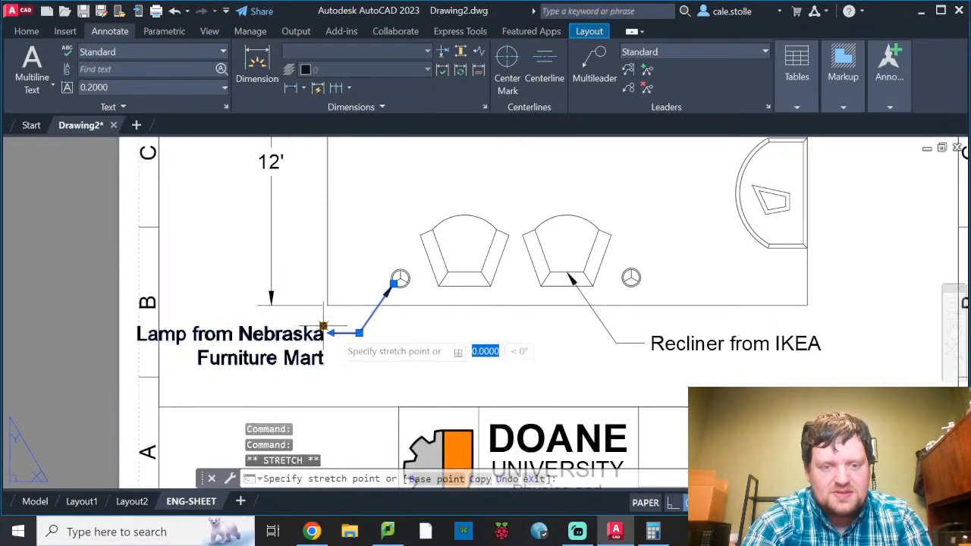
left_click(381, 340)
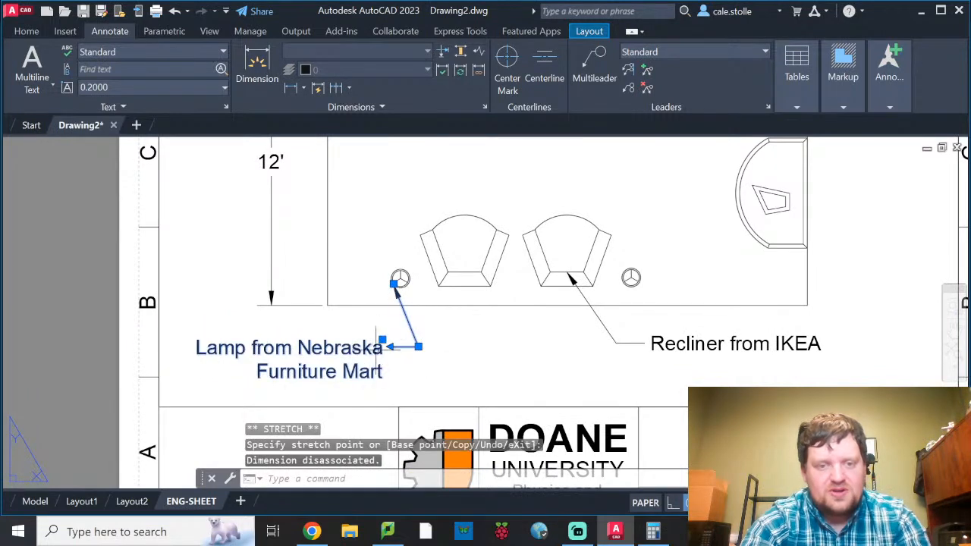
key("Escape")
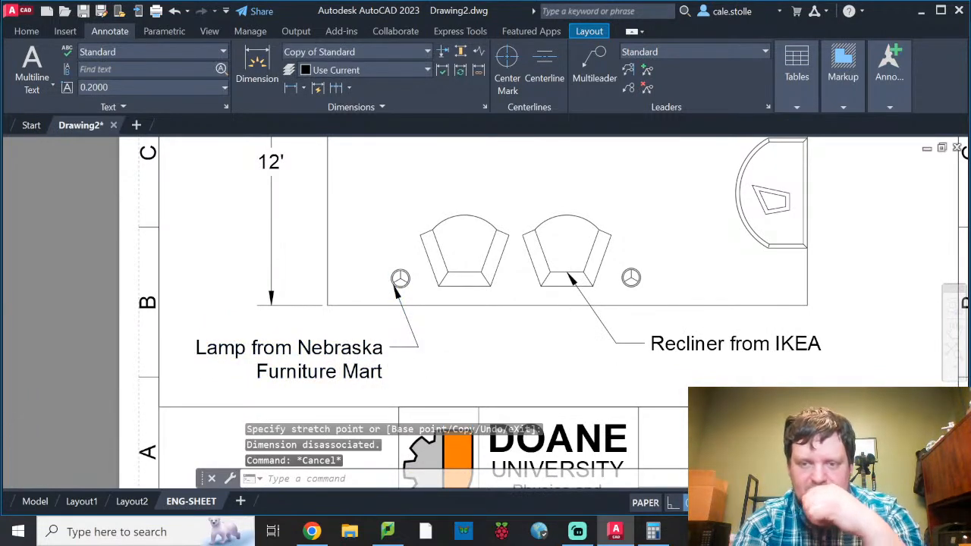
Add a multileader from the end table on the room's upper wall to just below the 20' dimension, reading "Custom End Table".
scroll(574, 347, "down", 3)
middle_click_drag(520, 367, 338, 388)
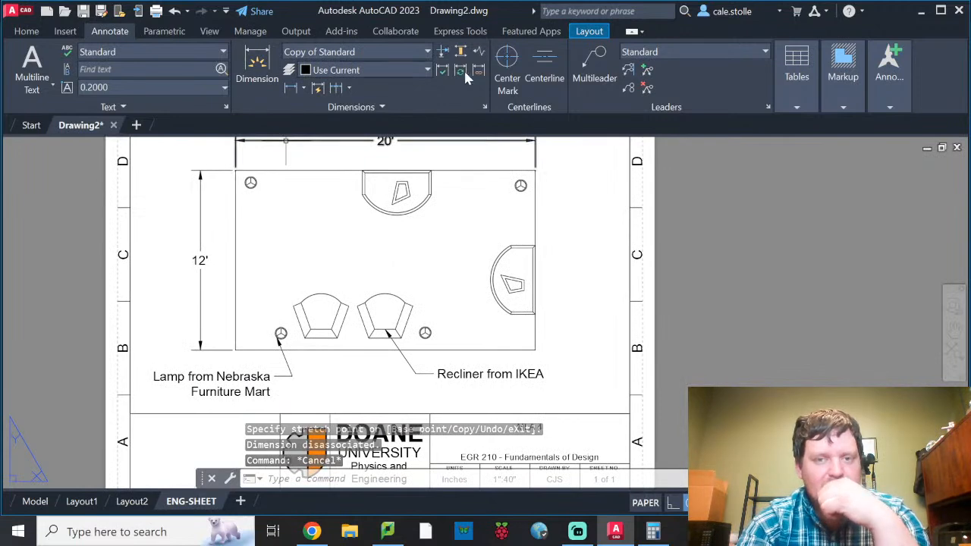
left_click(595, 67)
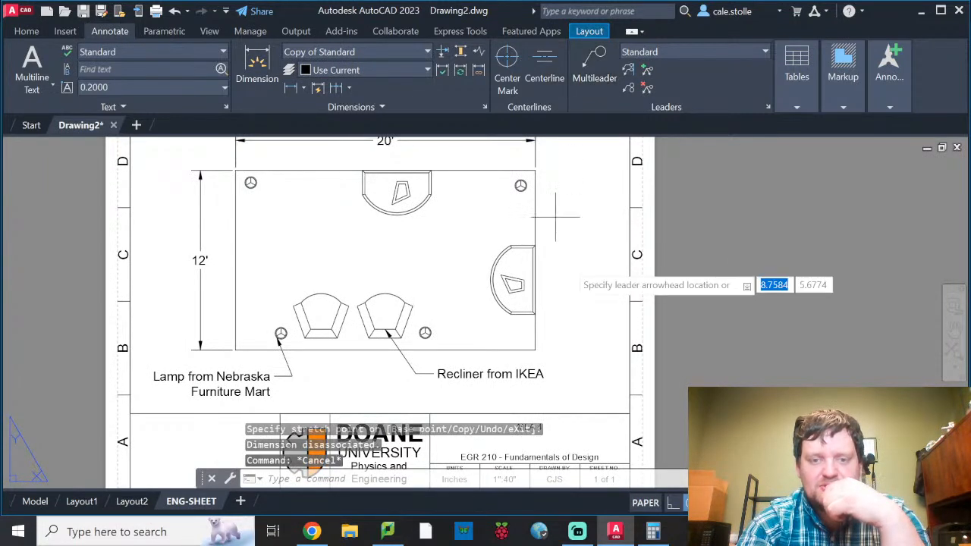
middle_click_drag(447, 241, 387, 344)
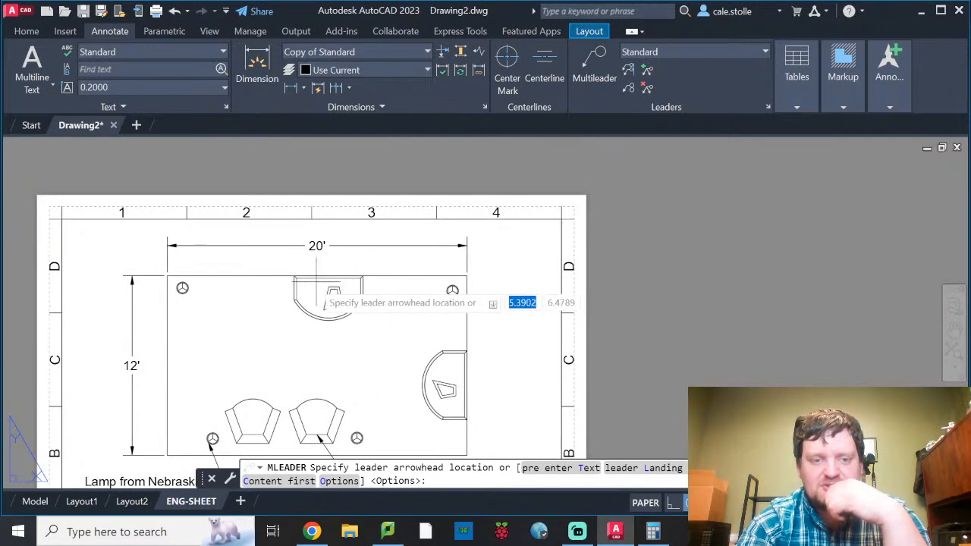
left_click(308, 286)
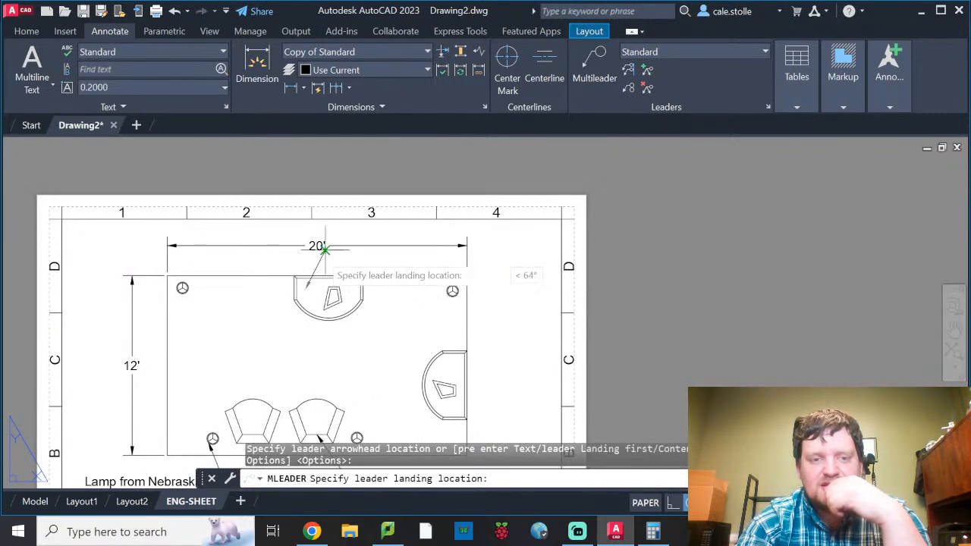
scroll(323, 259, "up", 2)
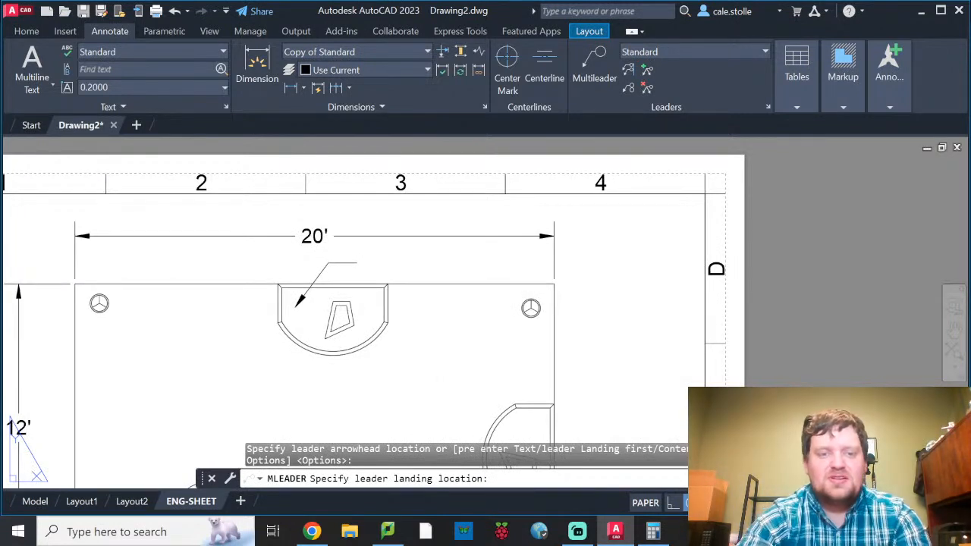
type("stom Engd")
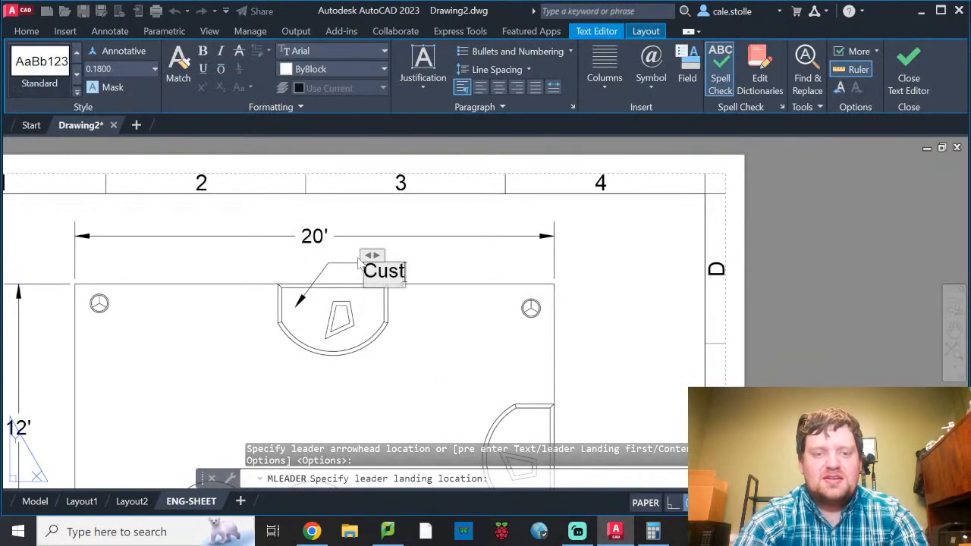
key("BackSpace")
key("BackSpace")
type("d Table")
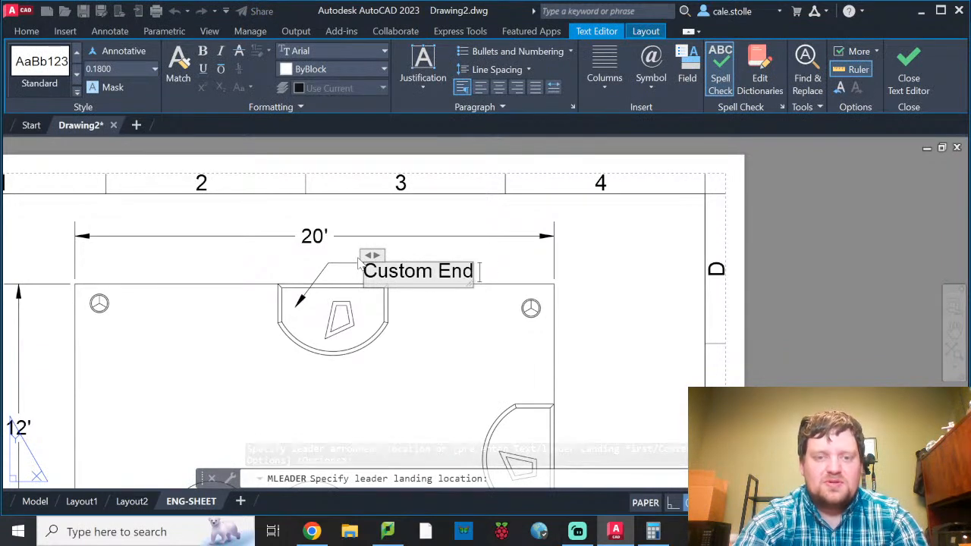
left_click(555, 241)
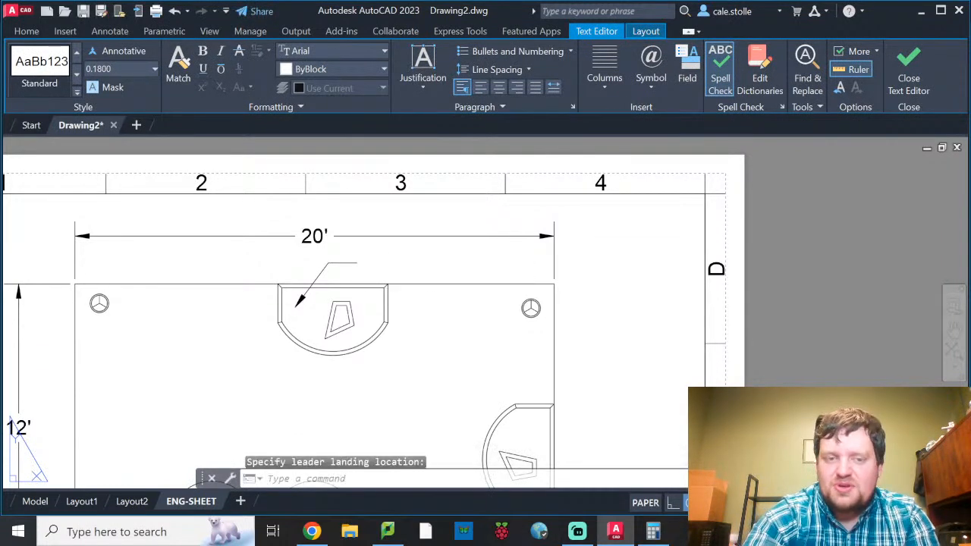
scroll(629, 371, "down", 3)
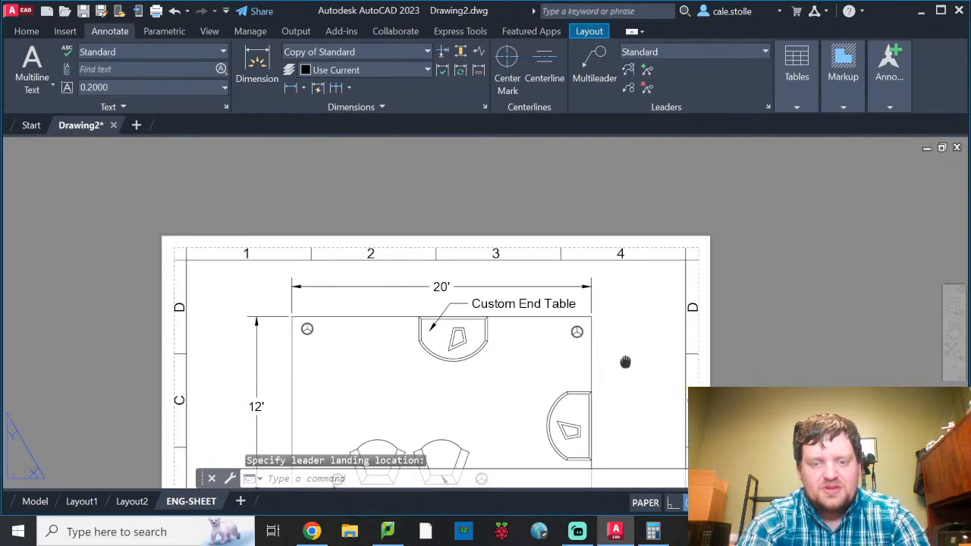
middle_click_drag(619, 322, 629, 306)
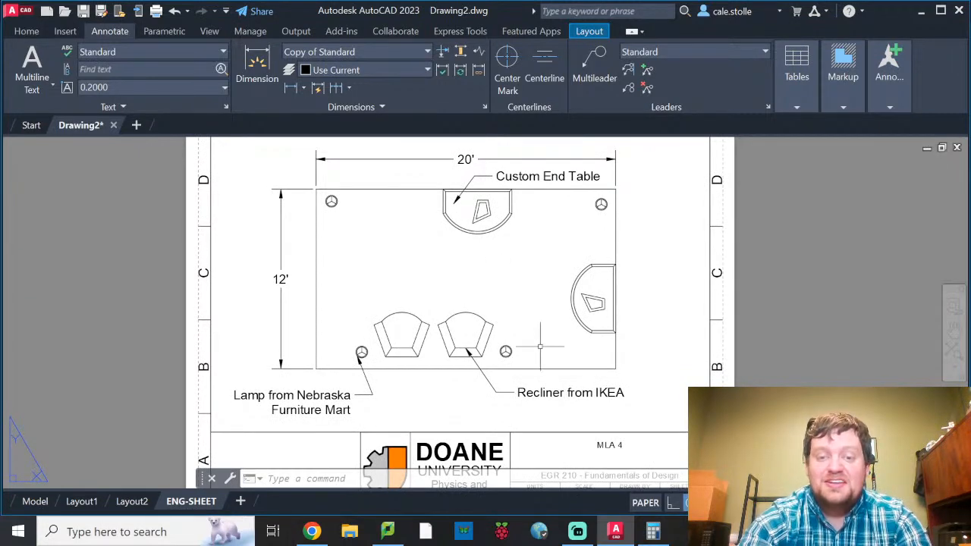
scroll(515, 294, "down", 2)
middle_click_drag(515, 295, 514, 294)
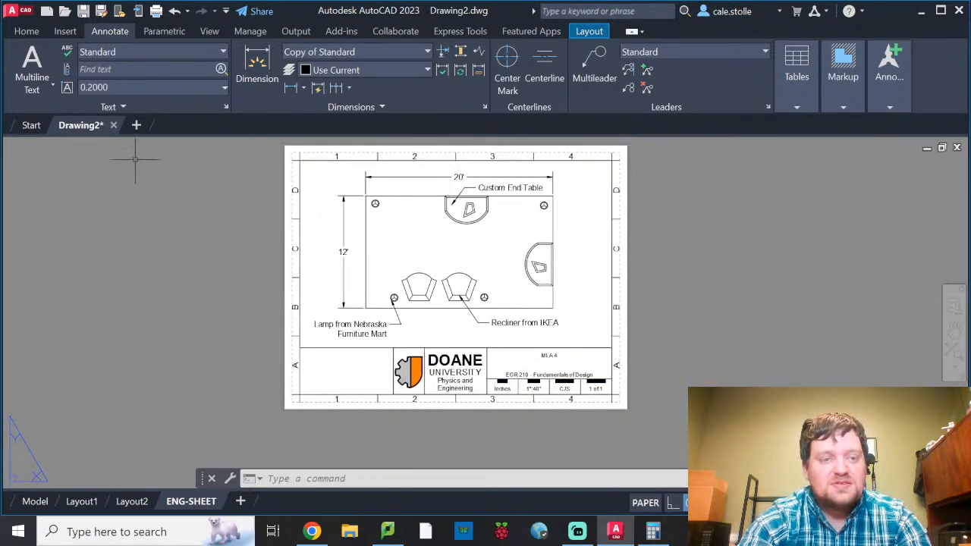
Start plotting the ENG-SHEET layout with the AutoCAD PDF (General Documentation).pc3 plotter.
right_click(192, 503)
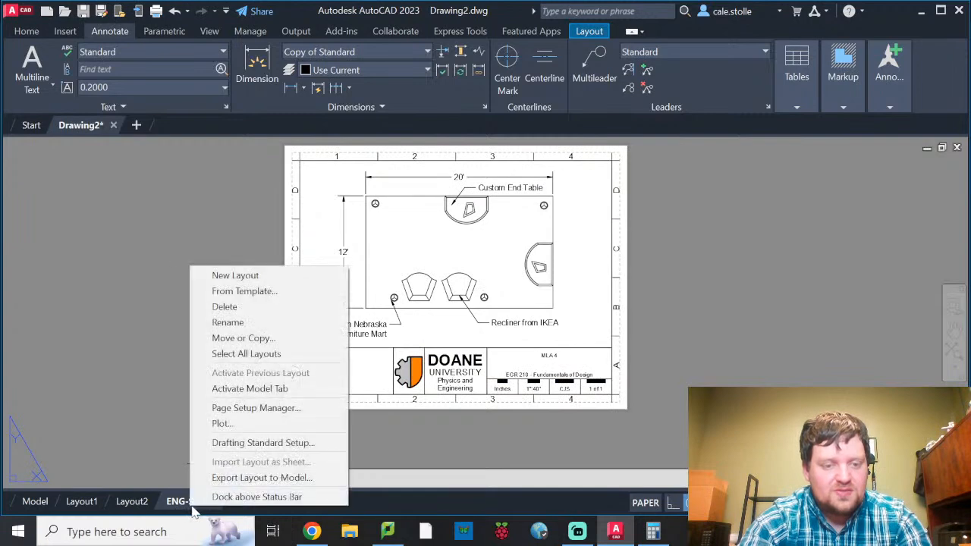
left_click(222, 424)
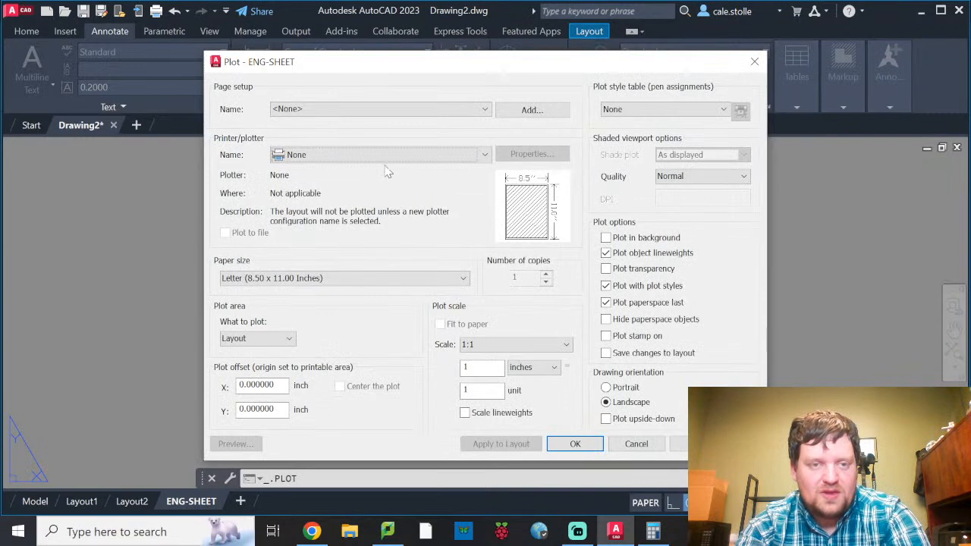
left_click(387, 158)
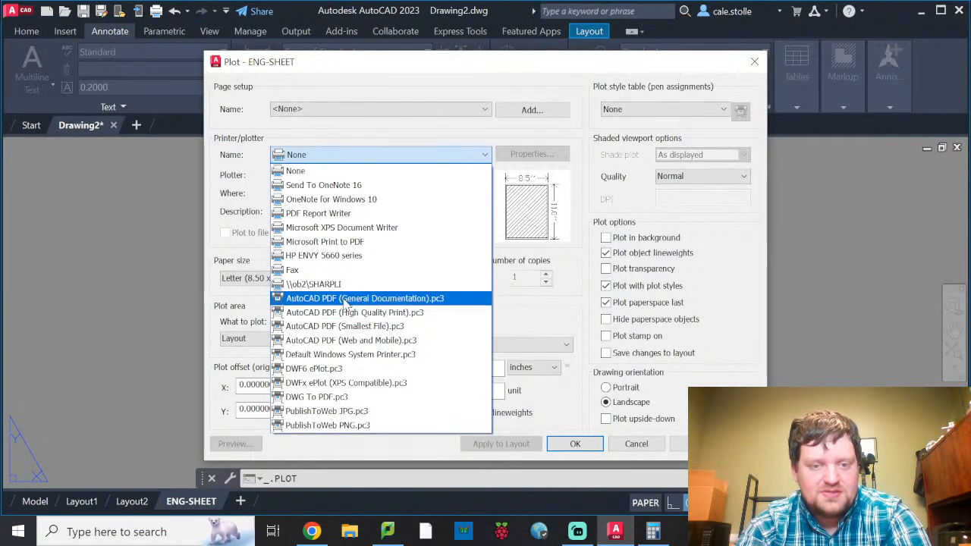
left_click(342, 292)
left_click(578, 445)
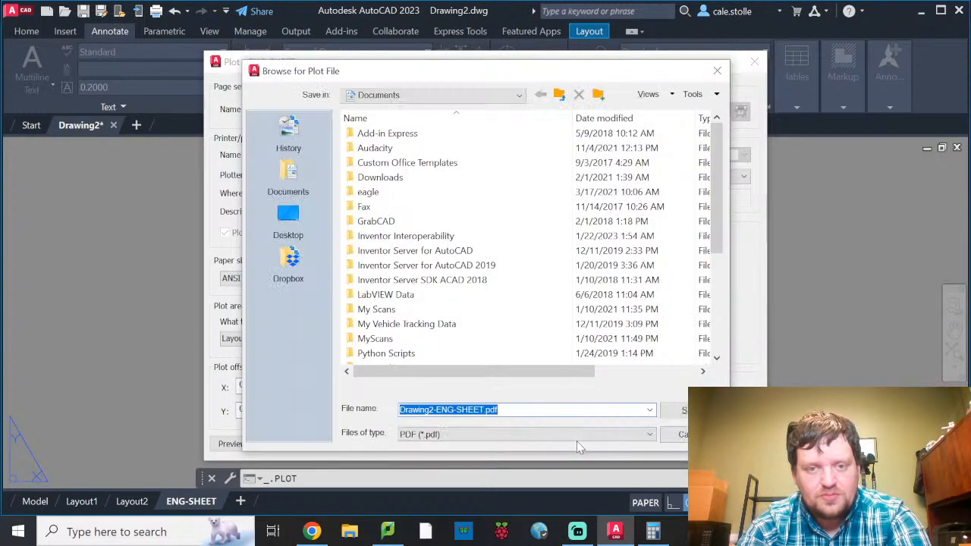
Set the plot file's destination to Desktop > Doane Classes > 2023 Spring > EGR 210 > MLA > AutoCAD.
left_click(292, 220)
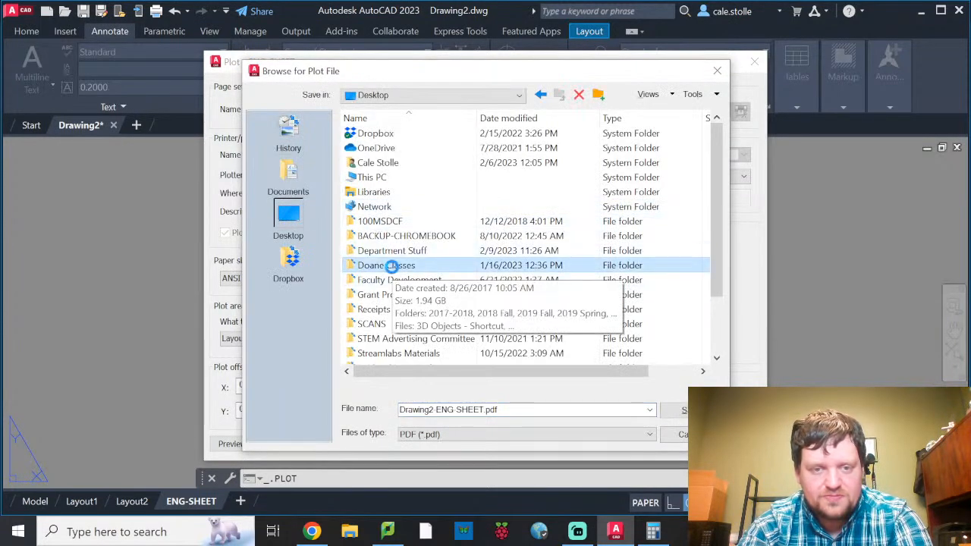
double_click(394, 264)
double_click(383, 280)
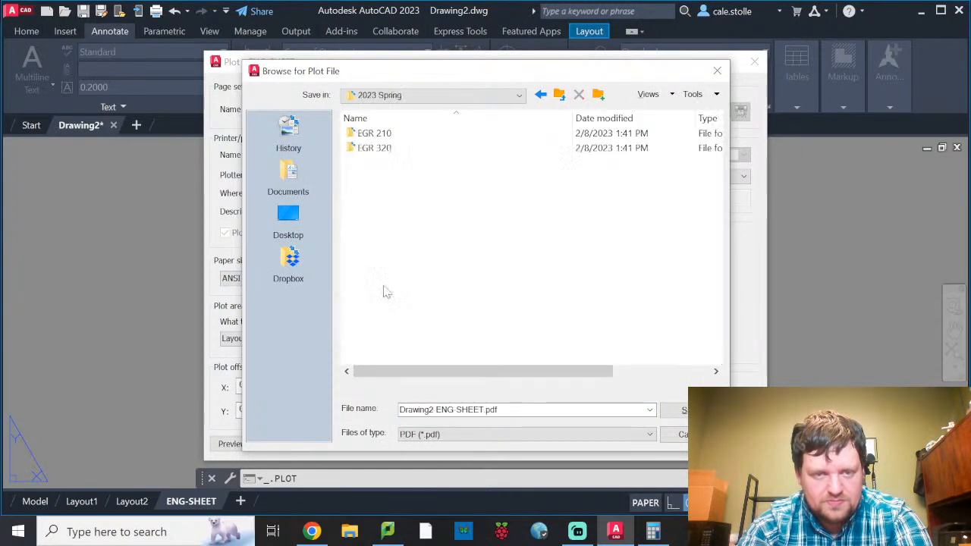
double_click(383, 133)
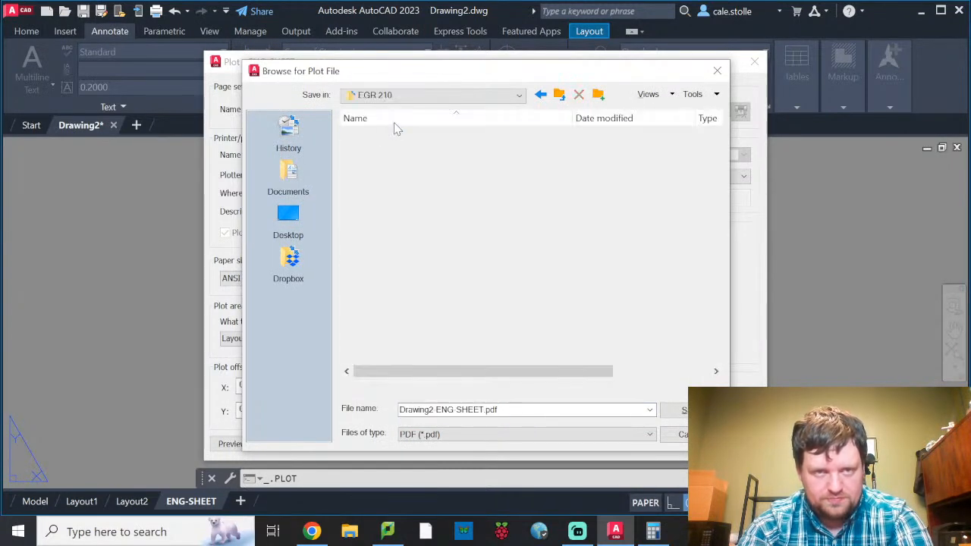
double_click(368, 133)
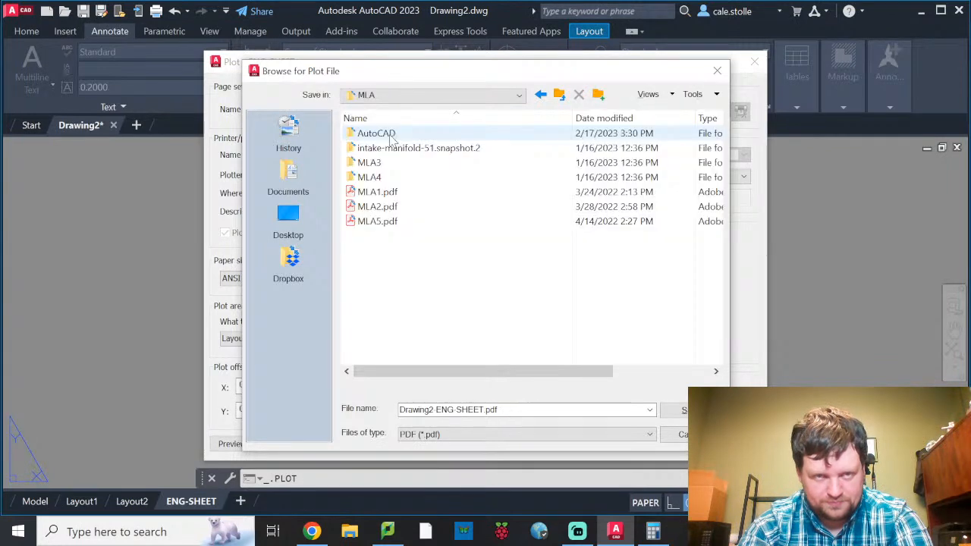
double_click(389, 134)
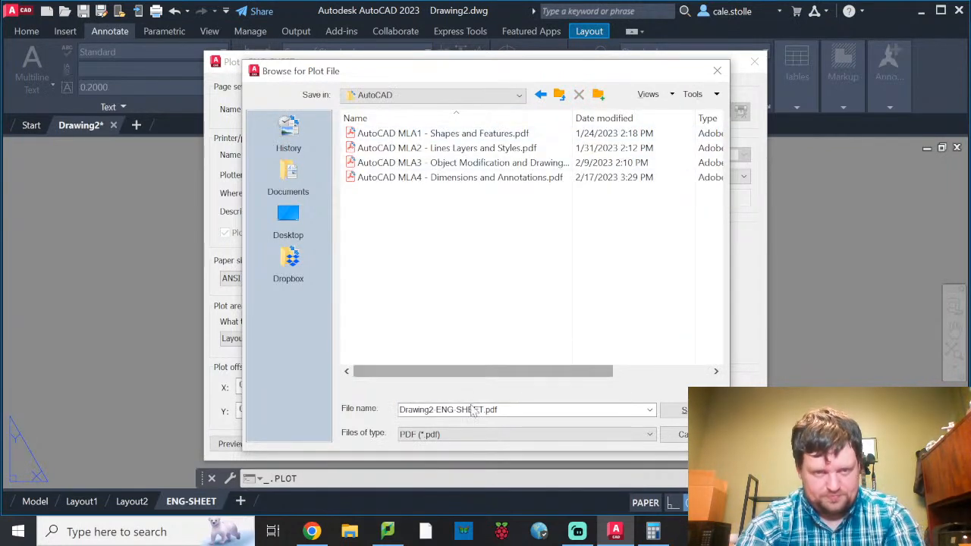
Save the trial plot as DELETE.pdf and close the PDF that opens.
left_click(523, 410)
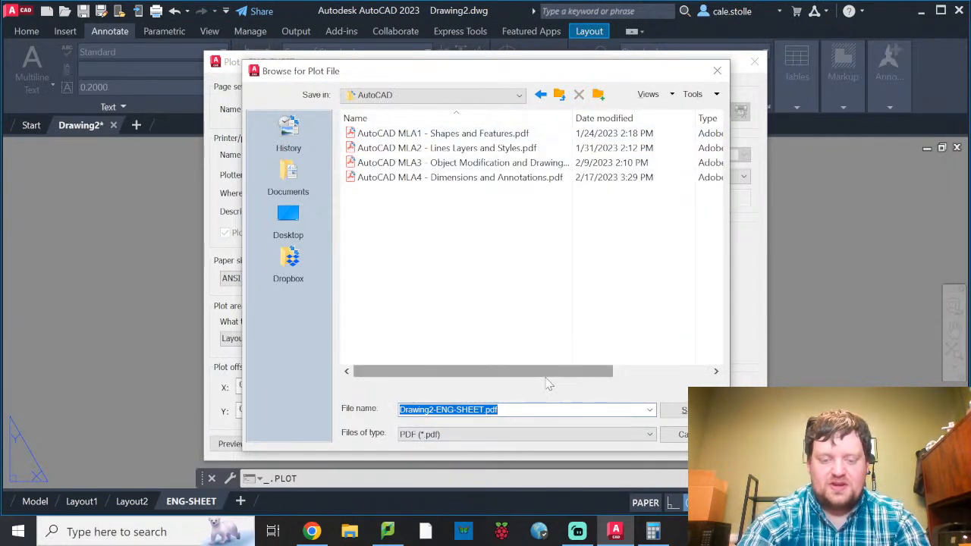
type("M")
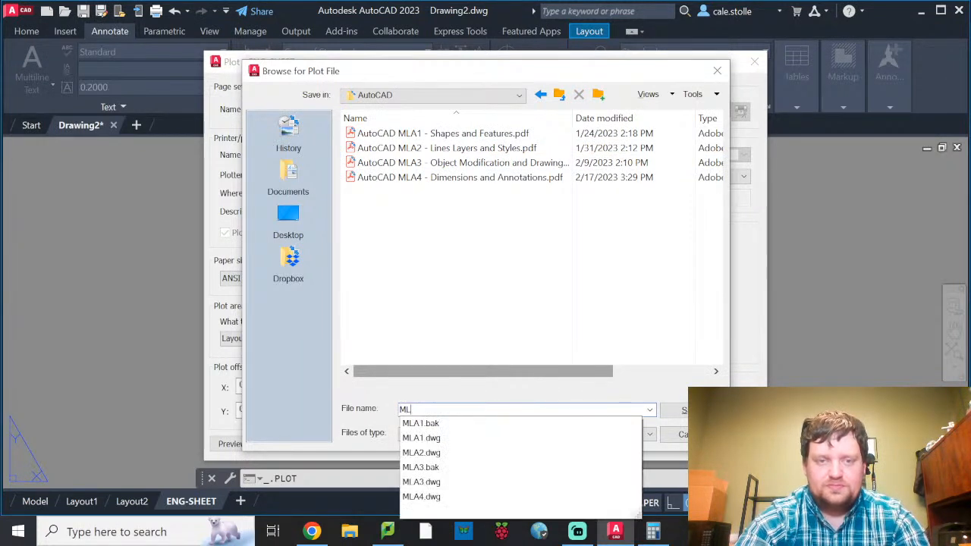
type("L")
key("BackSpace")
key("BackSpace")
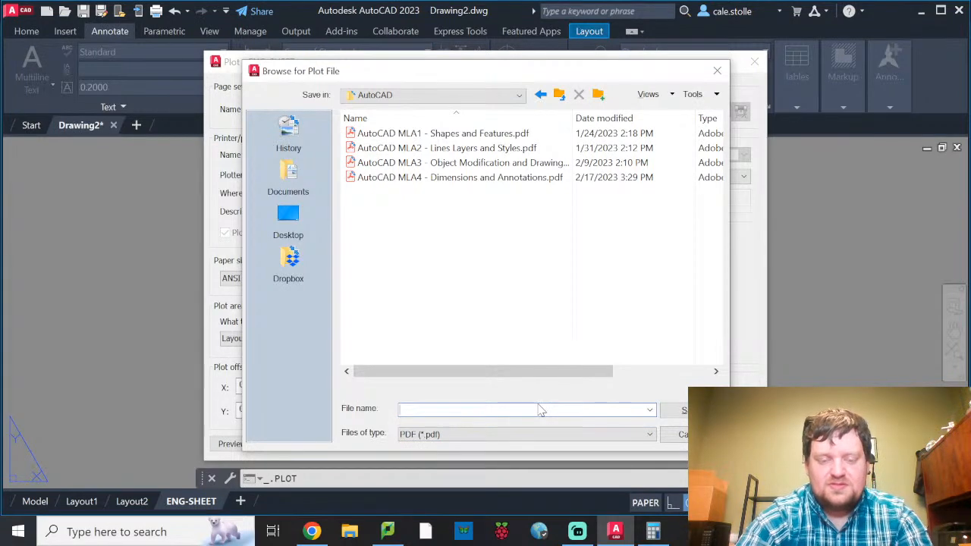
left_click(673, 410)
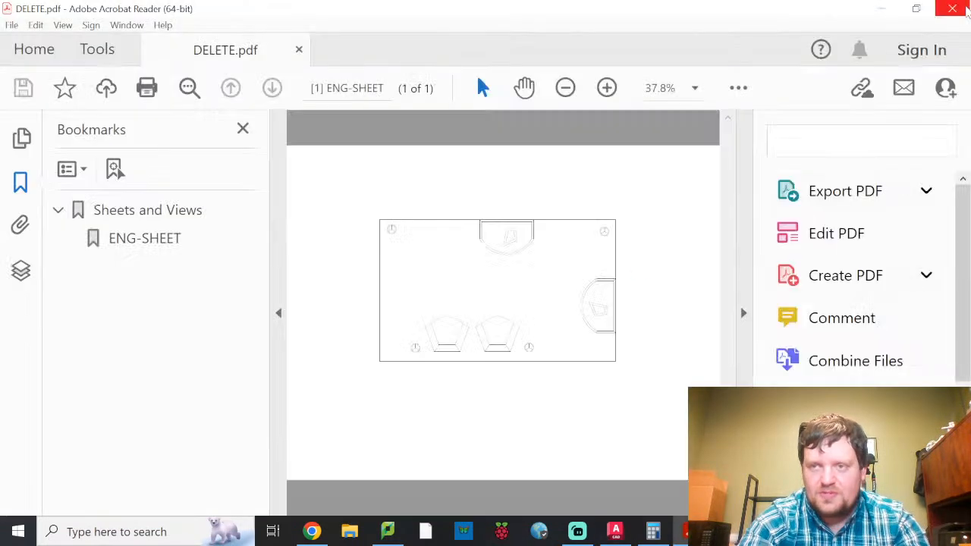
left_click(952, 9)
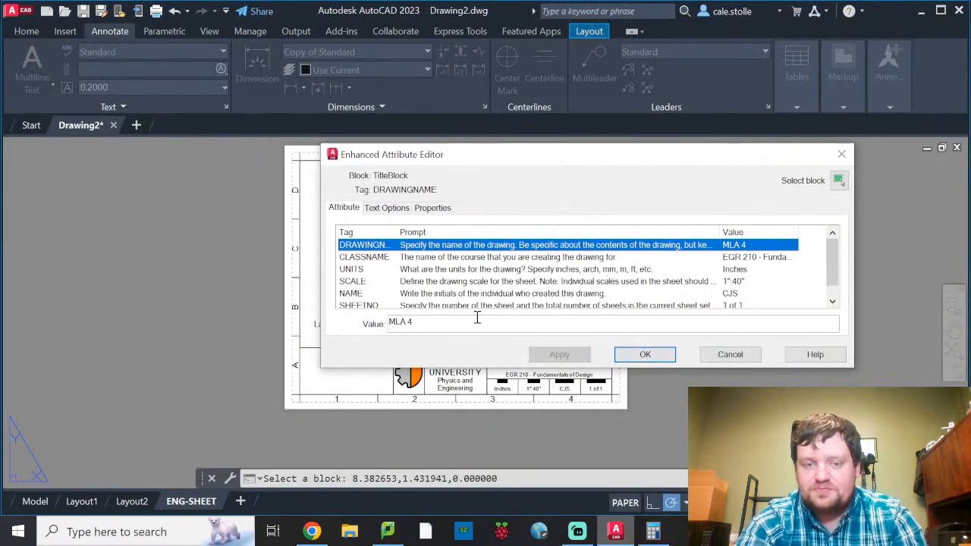
Set the title block's DRAWINGNAME attribute to "MLA 5 - Room Layout" and accept the attribute changes.
left_click(468, 323)
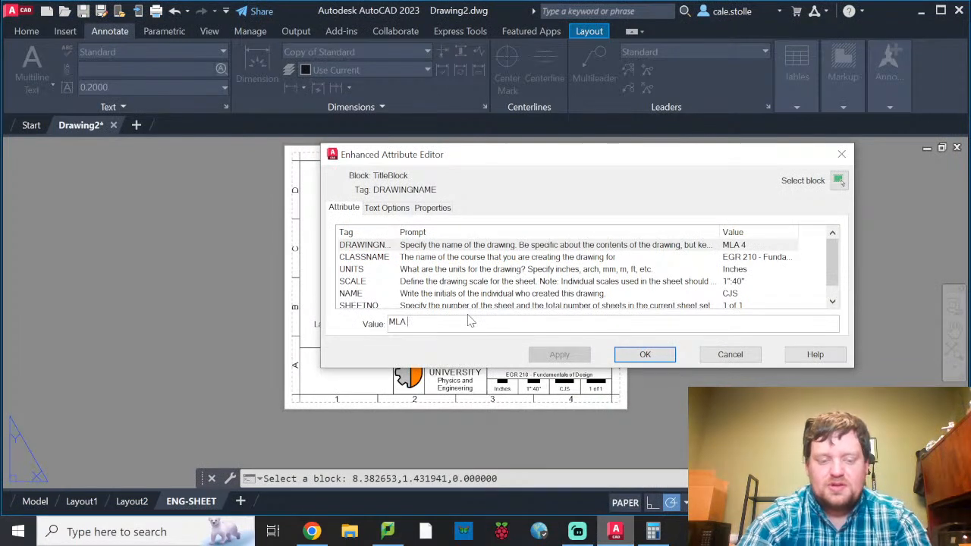
type("5 - Room Layout")
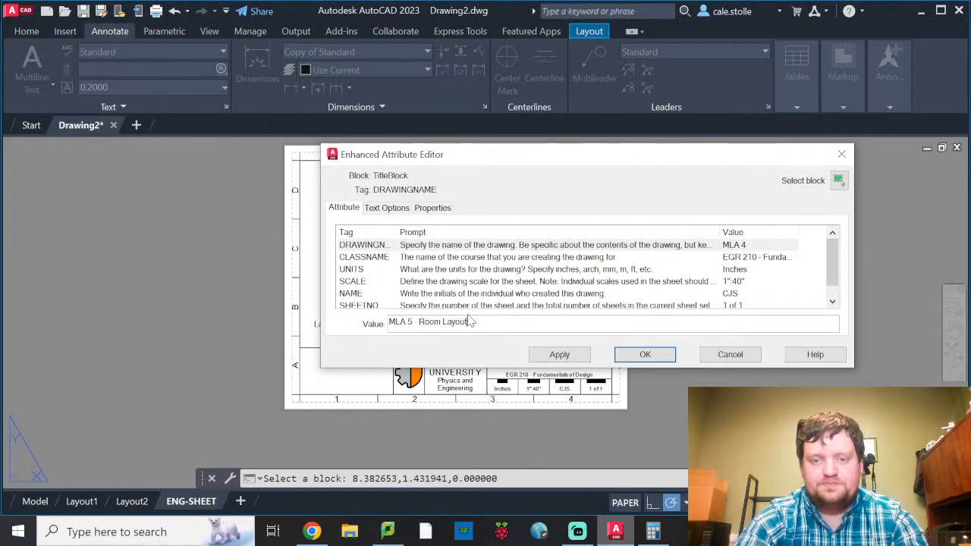
key("Return")
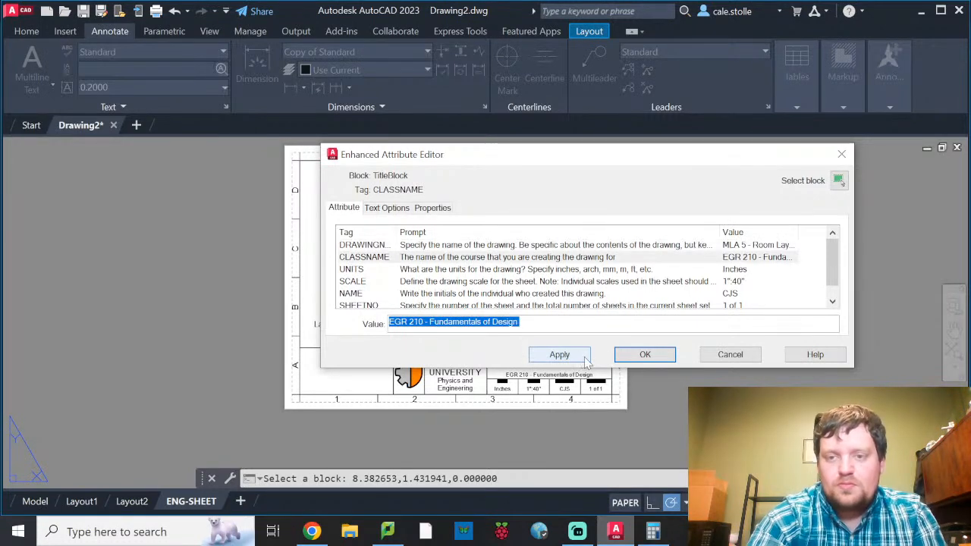
left_click(645, 354)
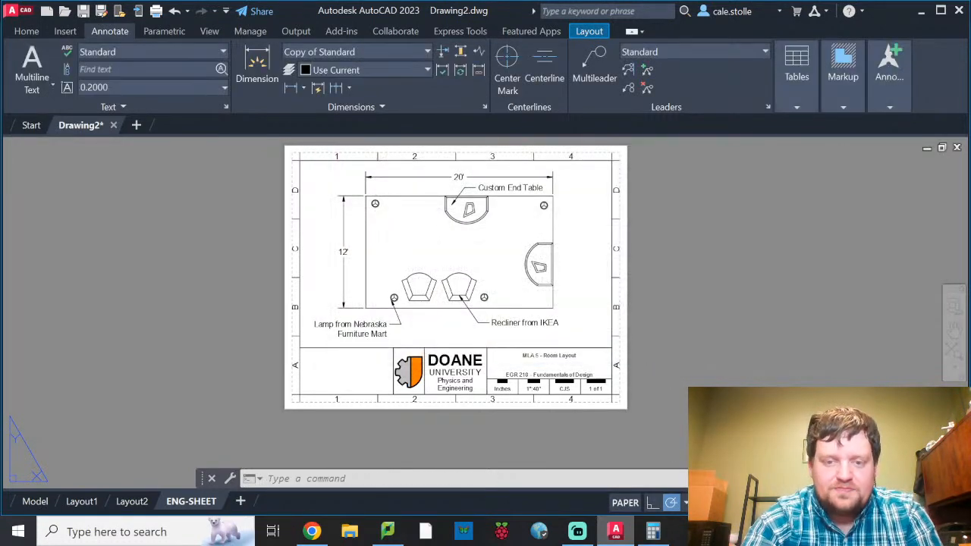
Plot the ENG-SHEET layout again, choosing AutoCAD PDF (General Documentation).pc3 as the plotter.
right_click(191, 501)
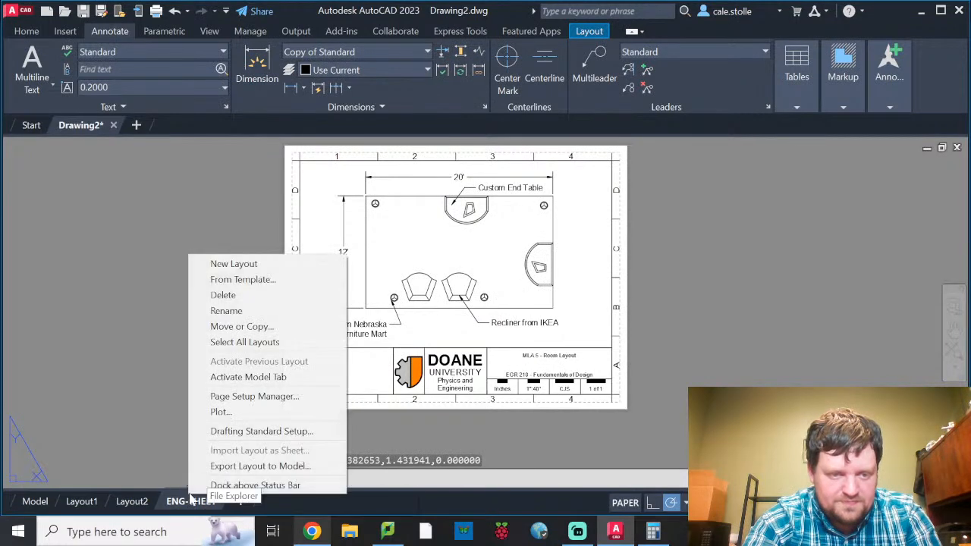
left_click(221, 412)
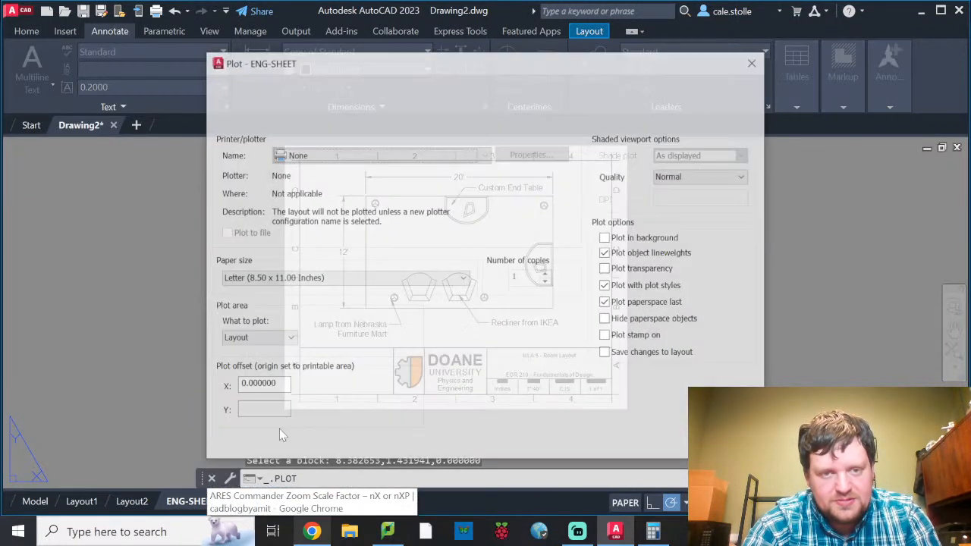
left_click(395, 157)
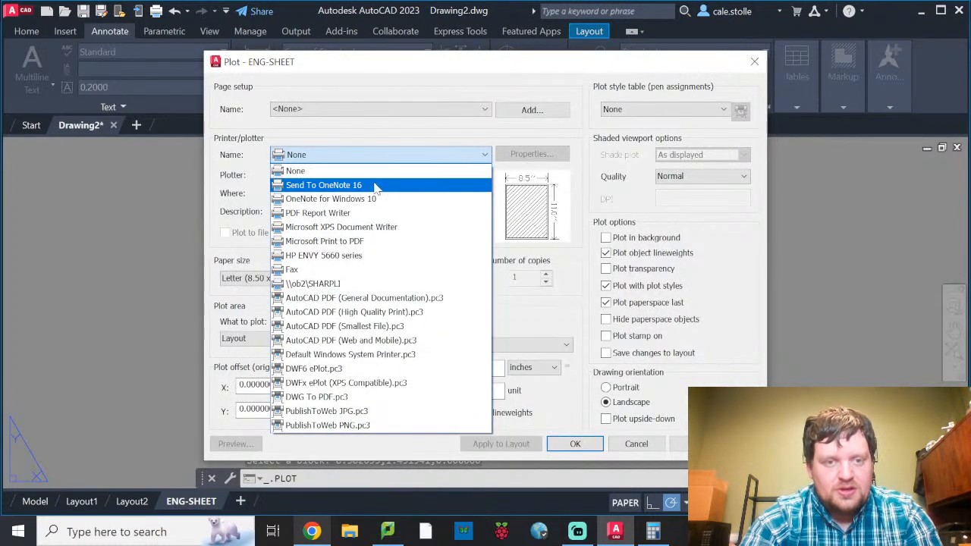
left_click(362, 298)
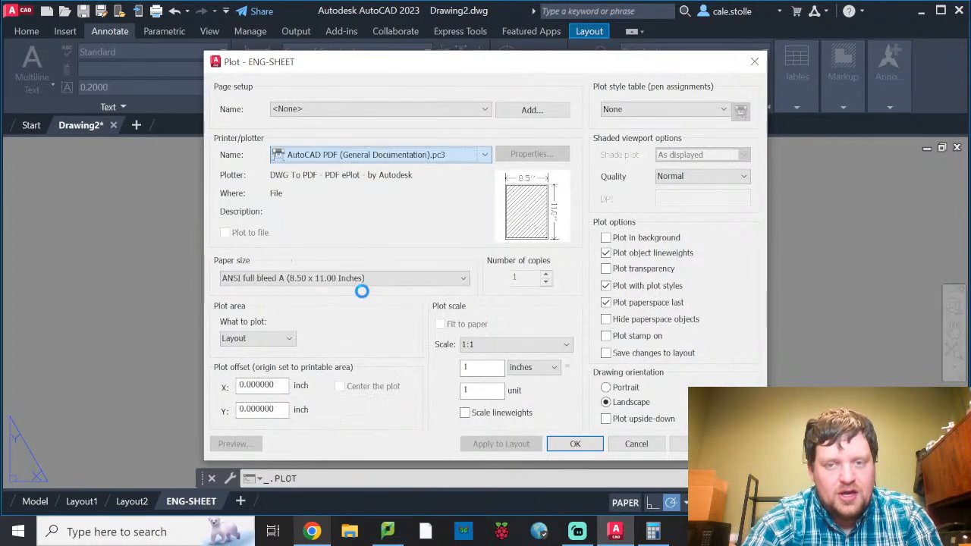
left_click(573, 447)
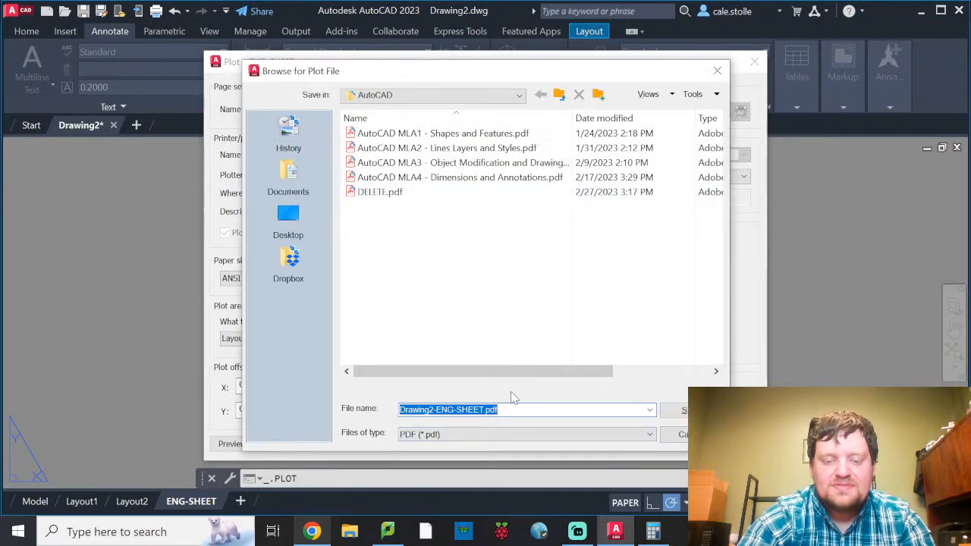
Save the plotted PDF in the AutoCAD folder as "AutoCAD MLA5 - Room Layout".
type("AutoCAD")
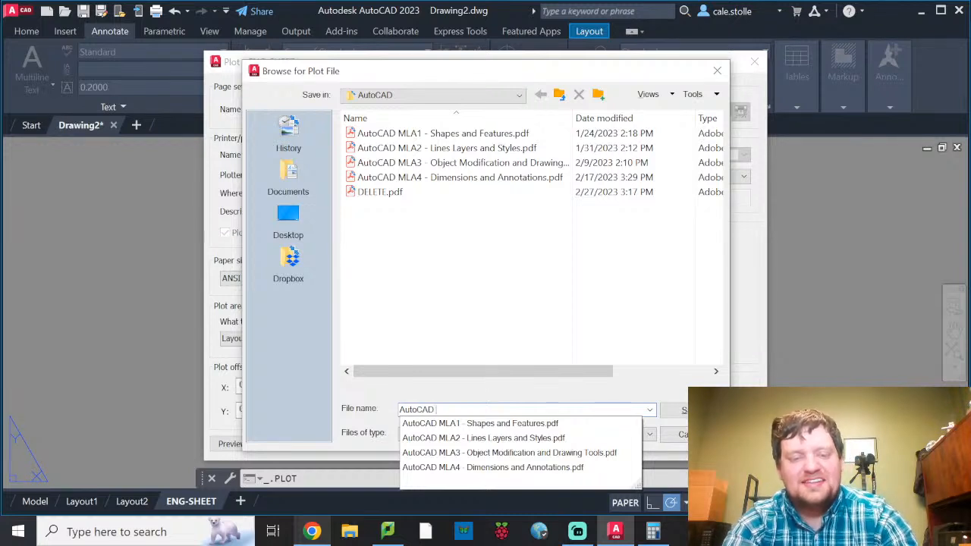
type(" MLA5 - Room Layout")
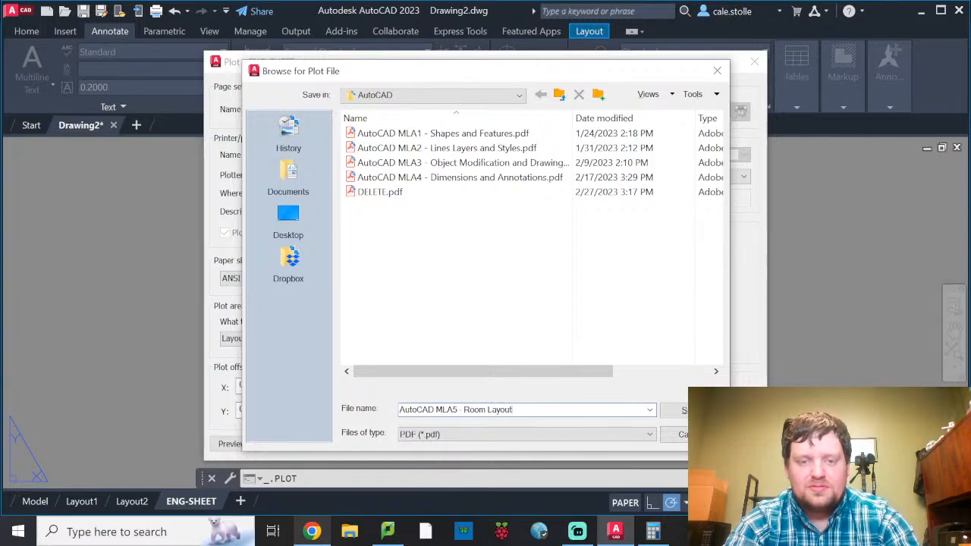
key("Return")
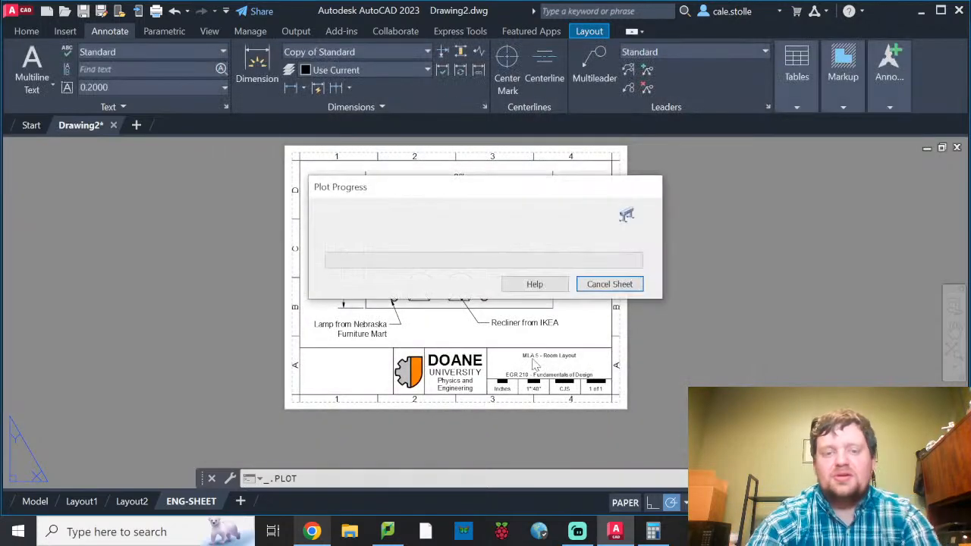